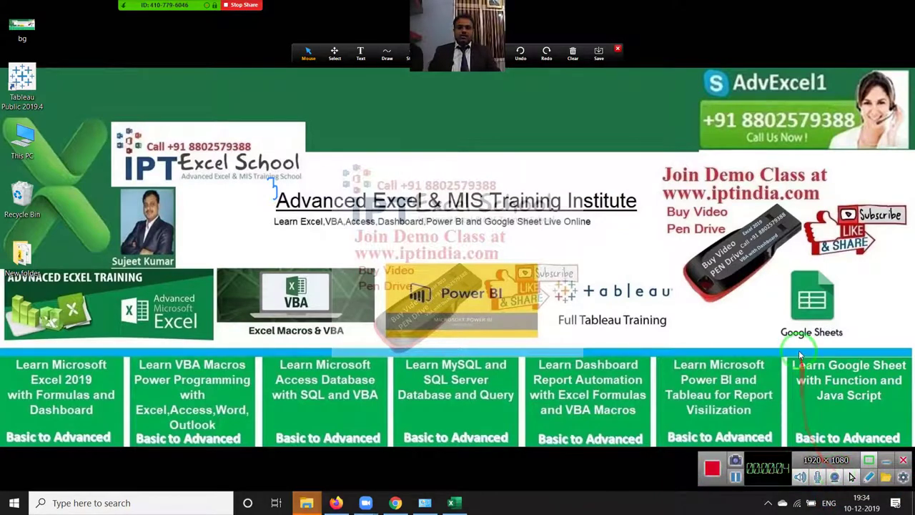
Step: Check Zoom's camera options during the share, then bring the blank Excel workbook to the front
left_click(102, 10)
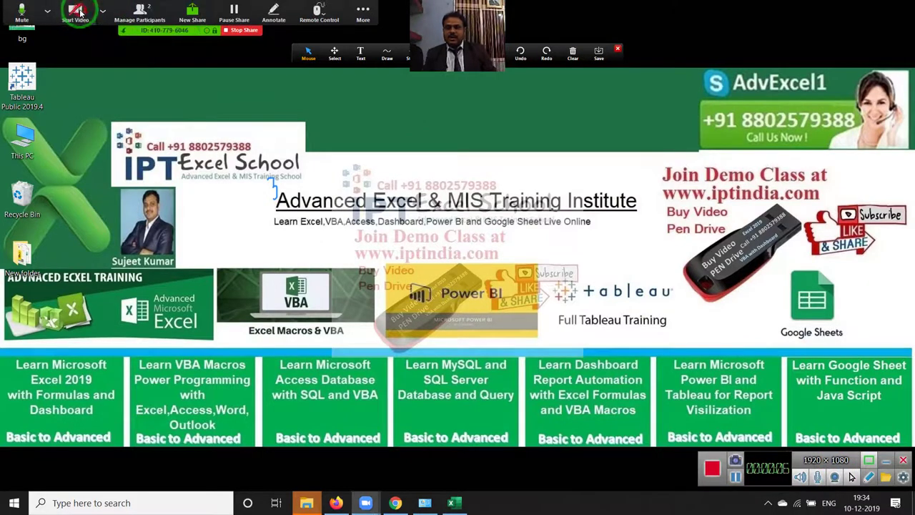
left_click(101, 12)
left_click(98, 13)
left_click(98, 13)
left_click(214, 108)
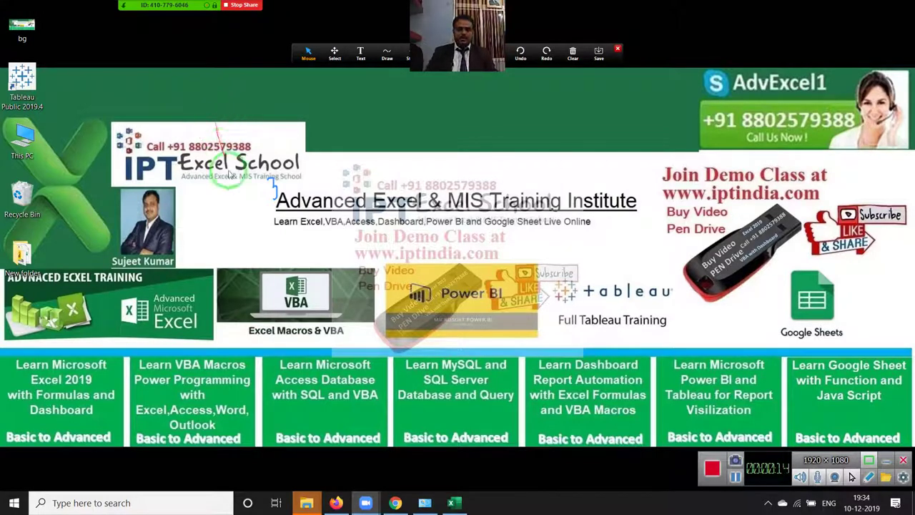
left_click(445, 505)
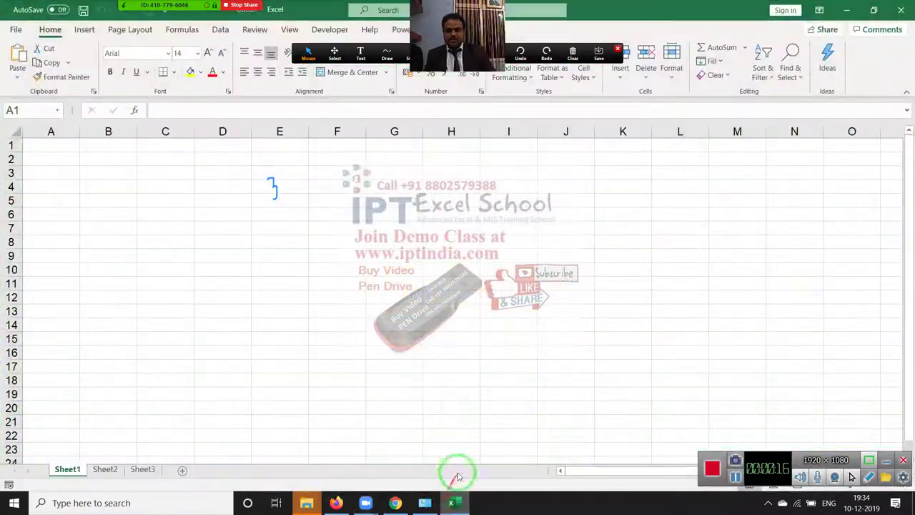
Step: Enter 365 in cell D2 and clear your own Zoom annotation drawings
left_click(354, 256)
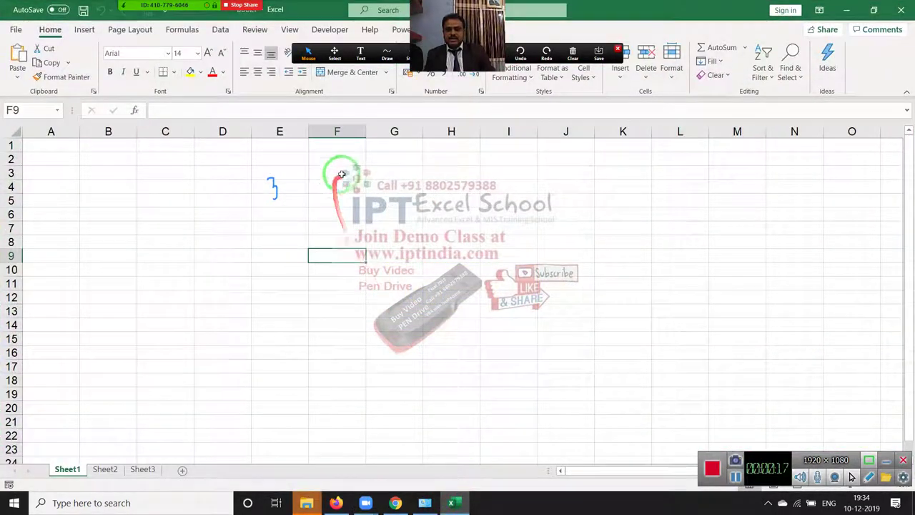
left_click(277, 184)
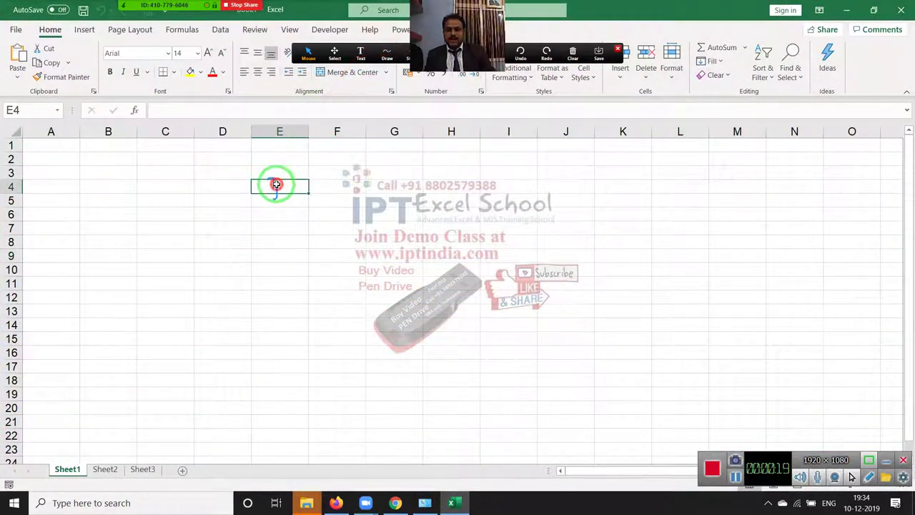
left_click(212, 158)
type("365")
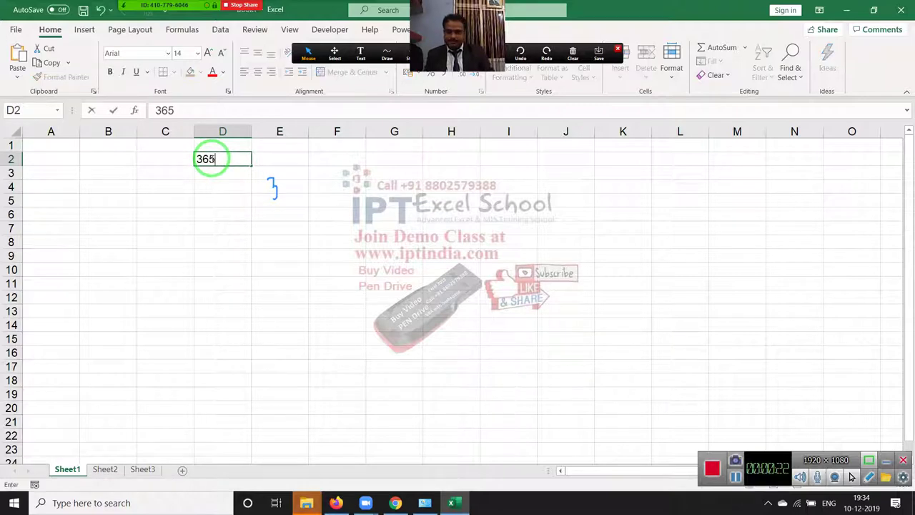
key("Return")
key("Right")
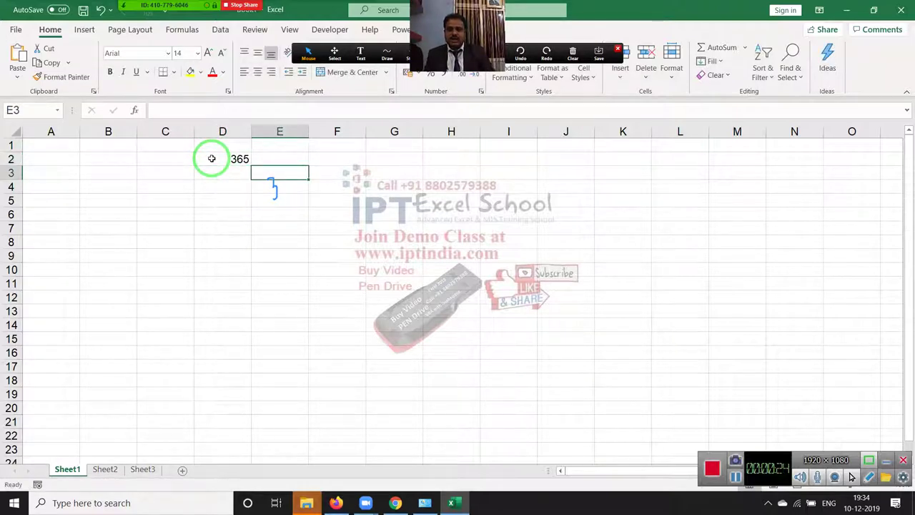
left_click(573, 52)
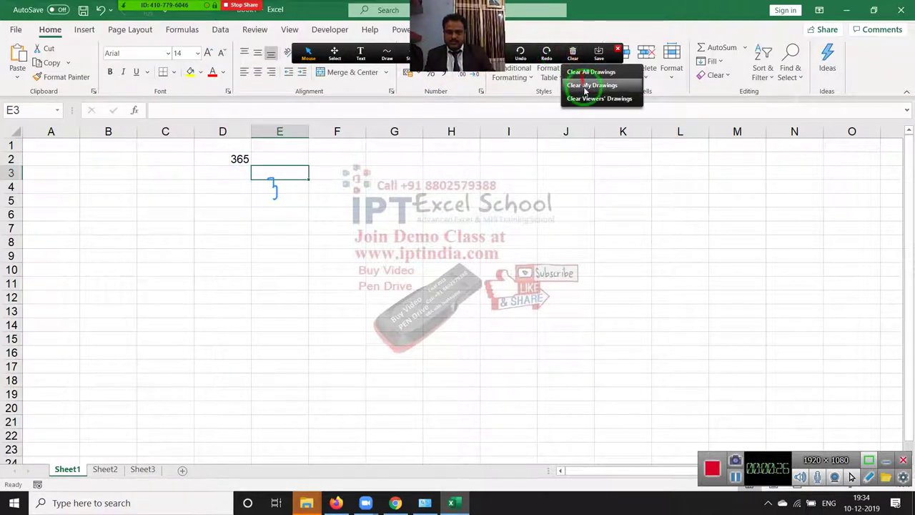
left_click(585, 88)
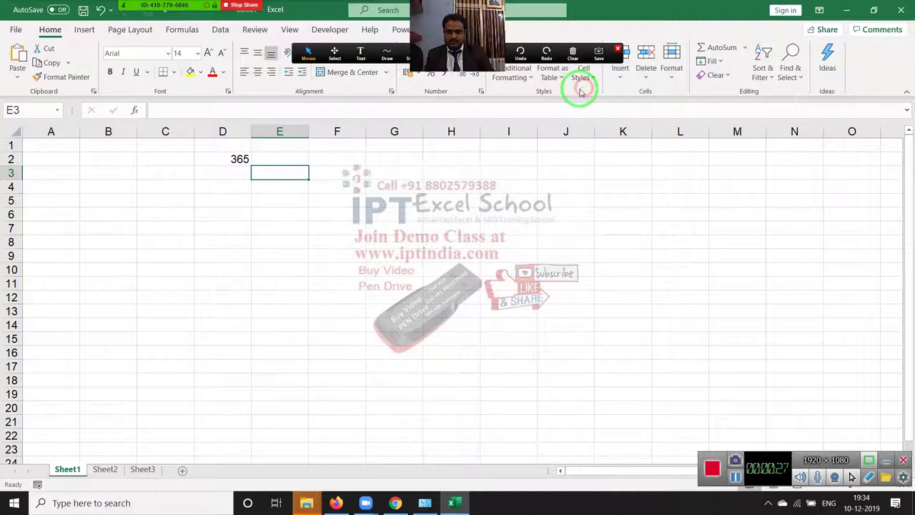
Step: Close the annotation toolbar and grant the other participant Allow Record from the Participants list
left_click(619, 52)
left_click(140, 14)
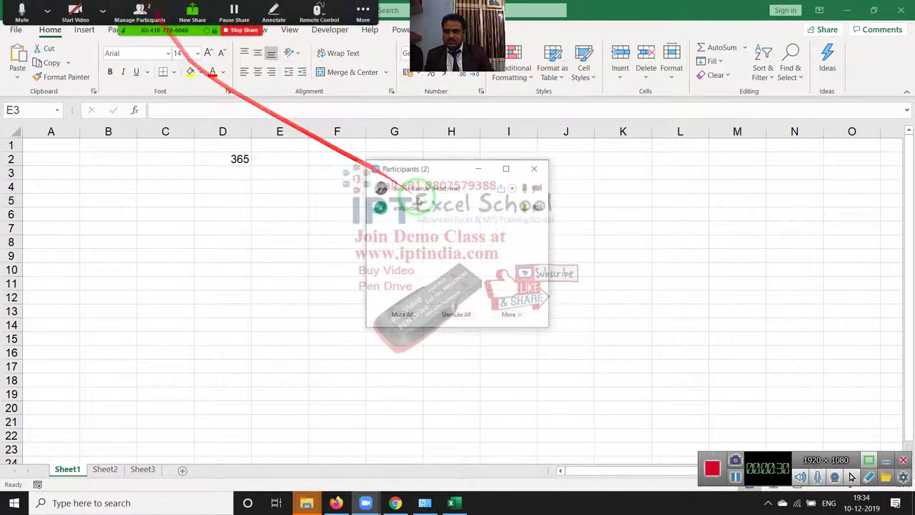
left_click(528, 207)
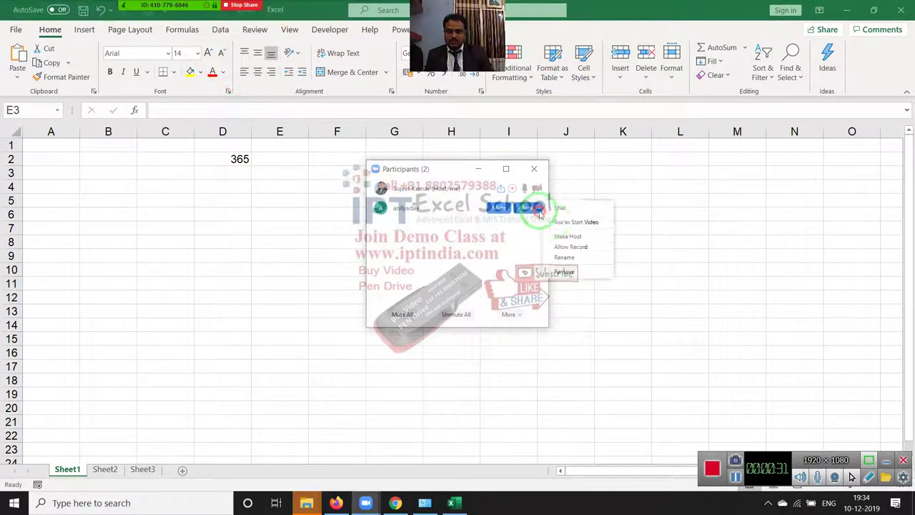
left_click(570, 252)
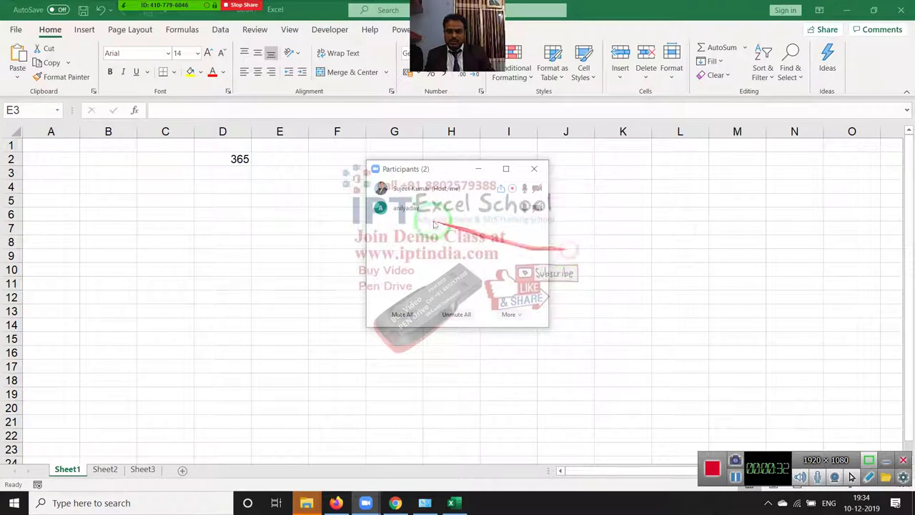
left_click(539, 169)
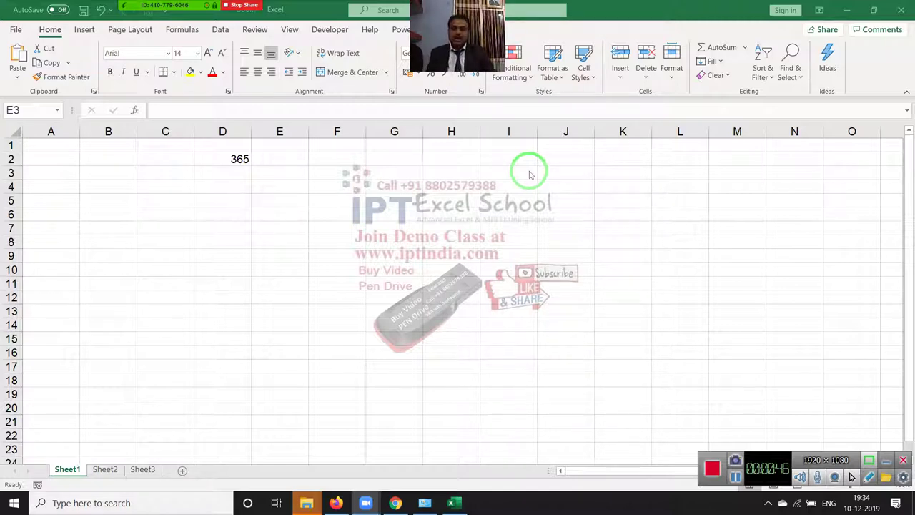
left_click(239, 159)
Step: Enter 2019 in E2 and F3, 12 in F4, and '1 to 12' in G4
left_click(271, 155)
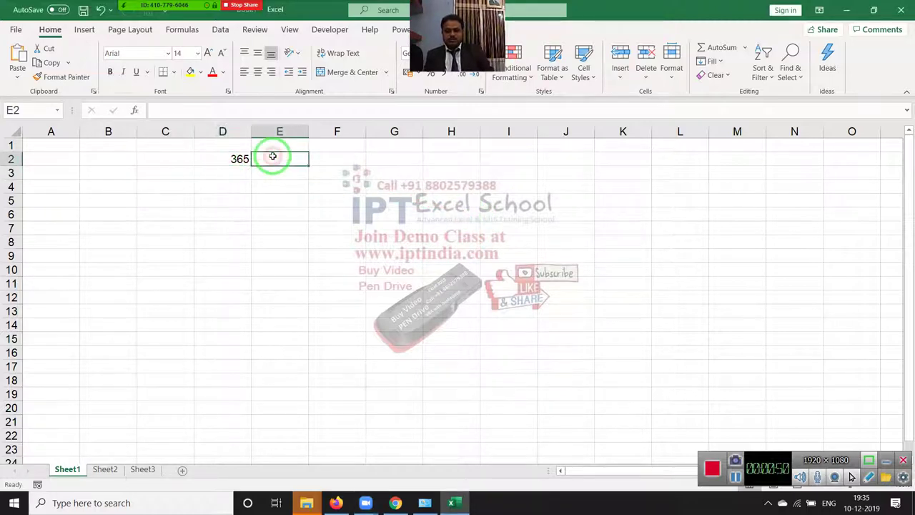
type("2019")
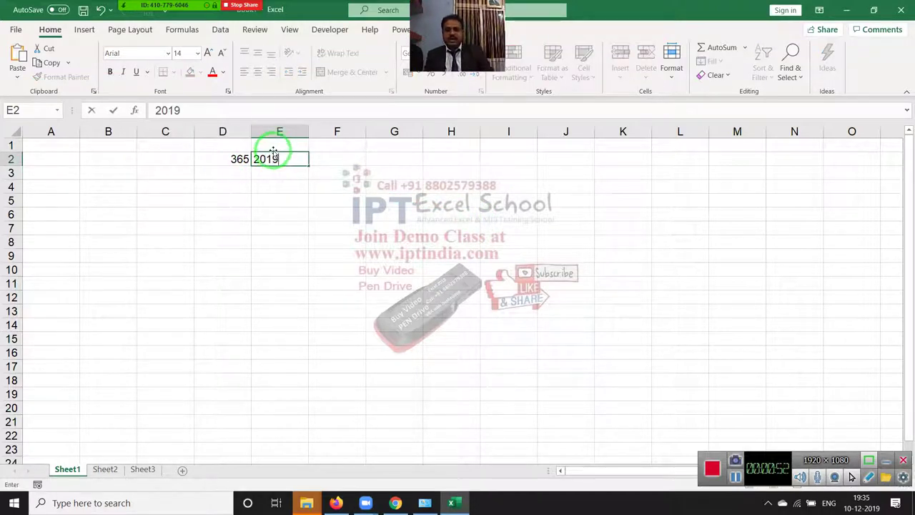
key("Return")
left_click(273, 150)
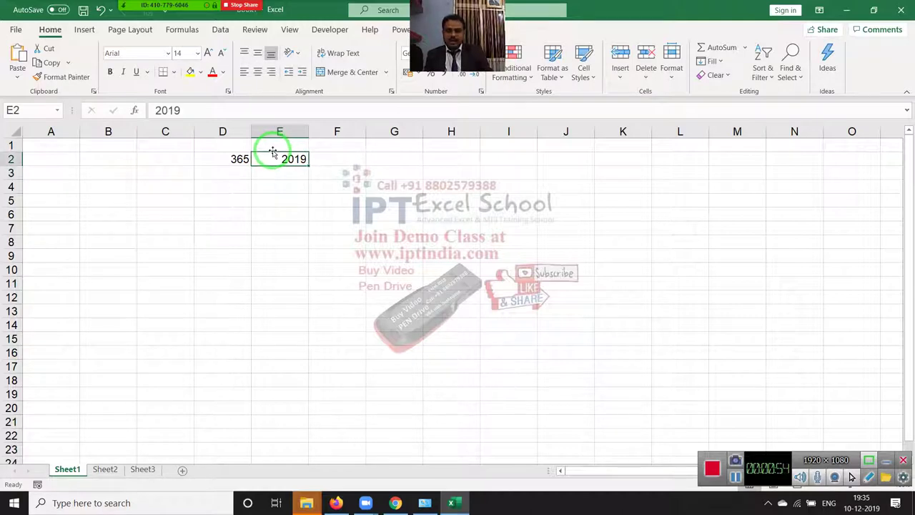
key("Right")
key("Down")
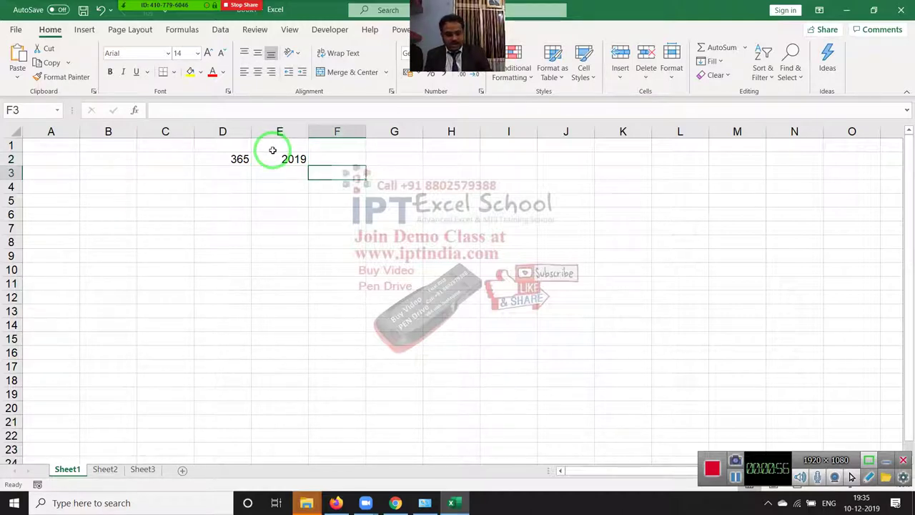
type("2019")
key("Return")
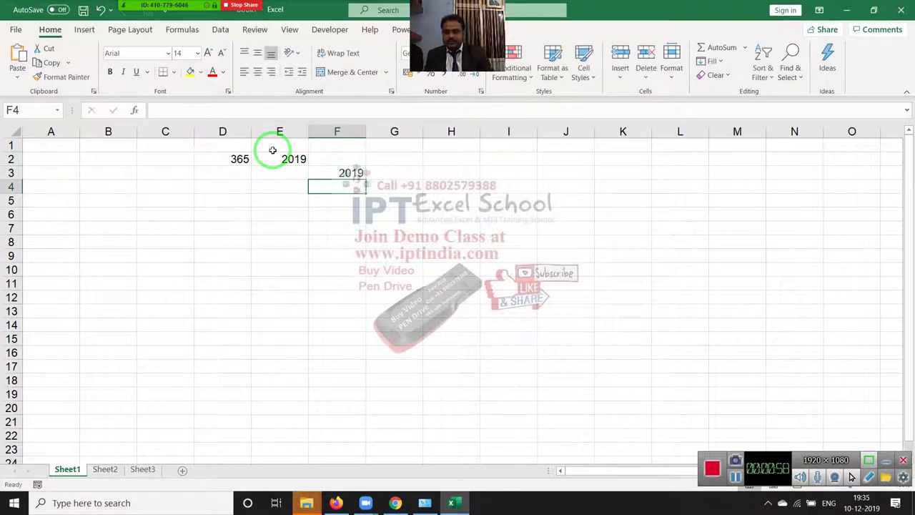
type("12")
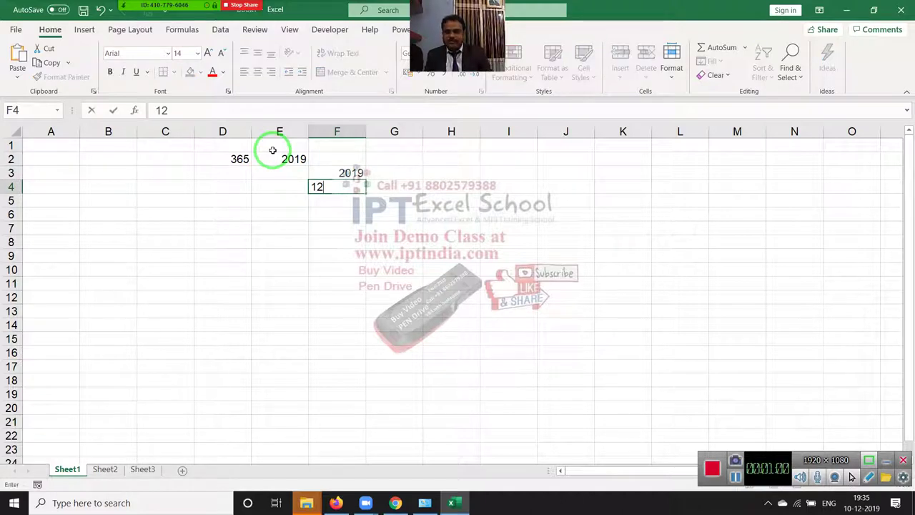
key("Tab")
type("1 to")
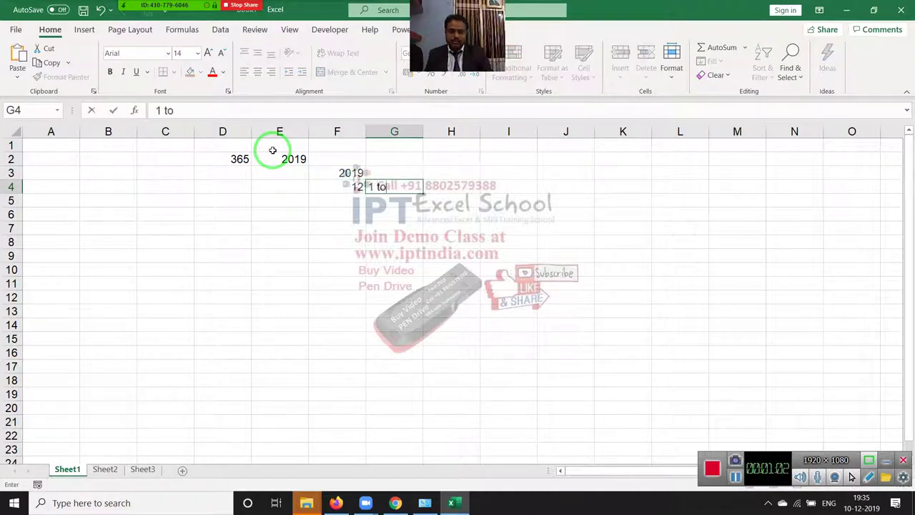
type(" 12")
key("Return")
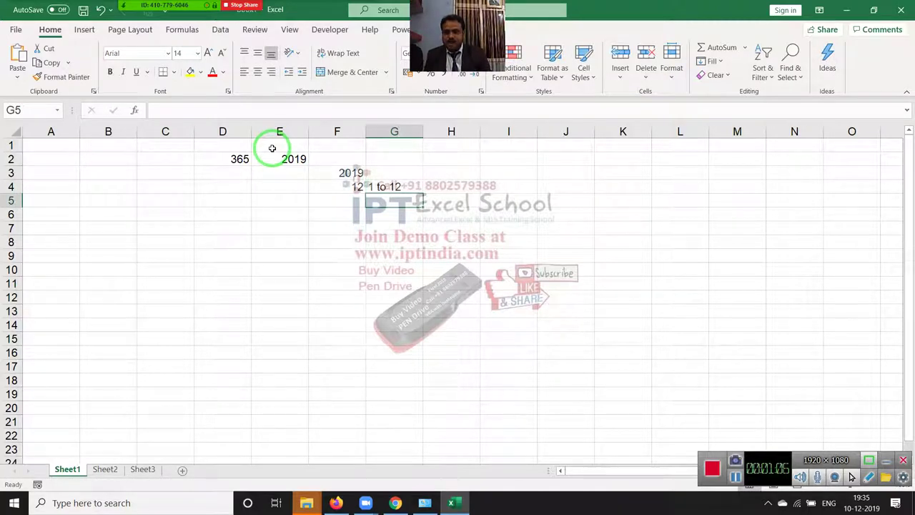
Step: List months 1 and 2 with 31 and 28 days, adding 29 in I6
type("1")
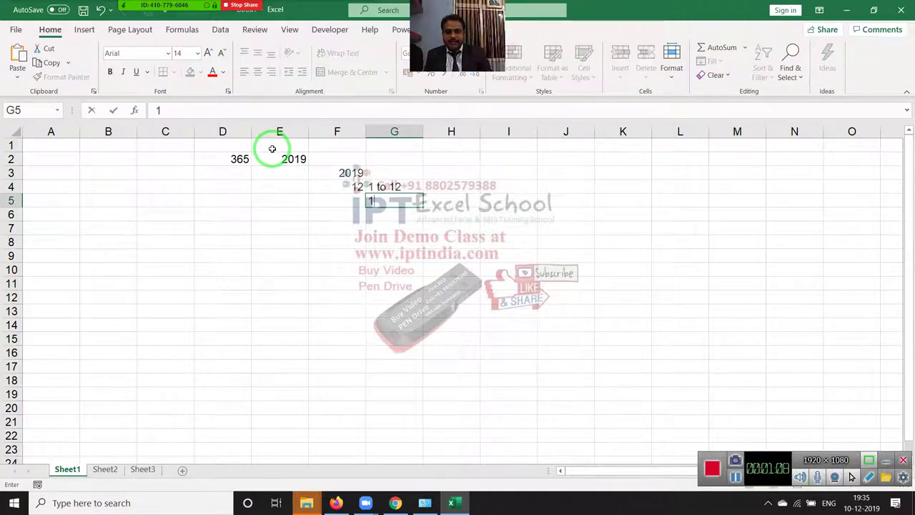
key("Tab")
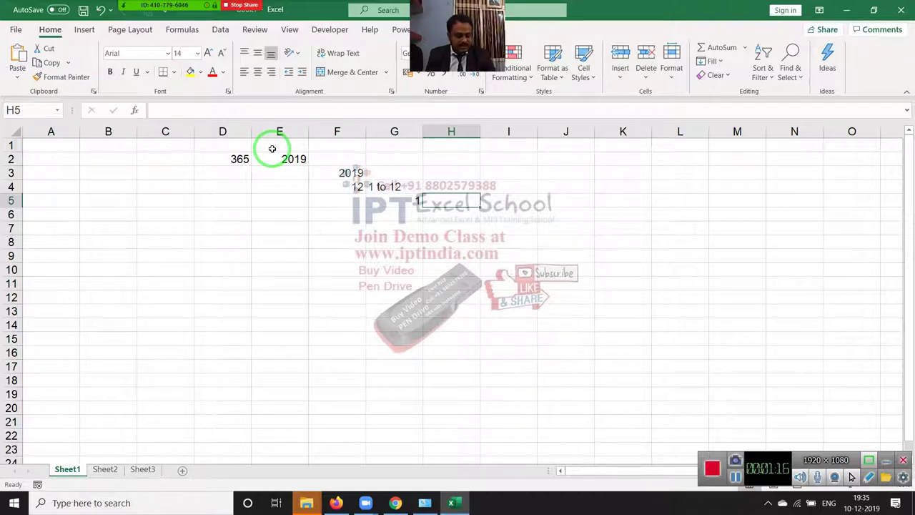
type("3")
key("Return")
type("2")
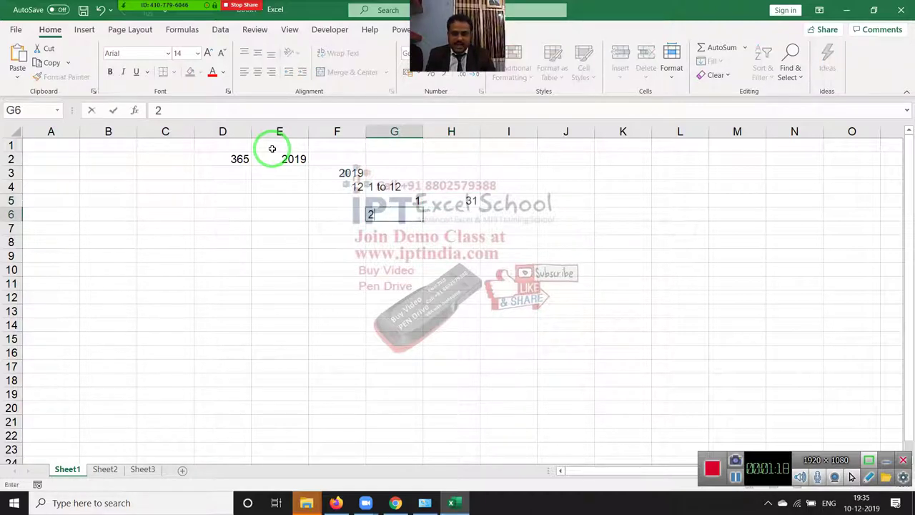
key("Tab")
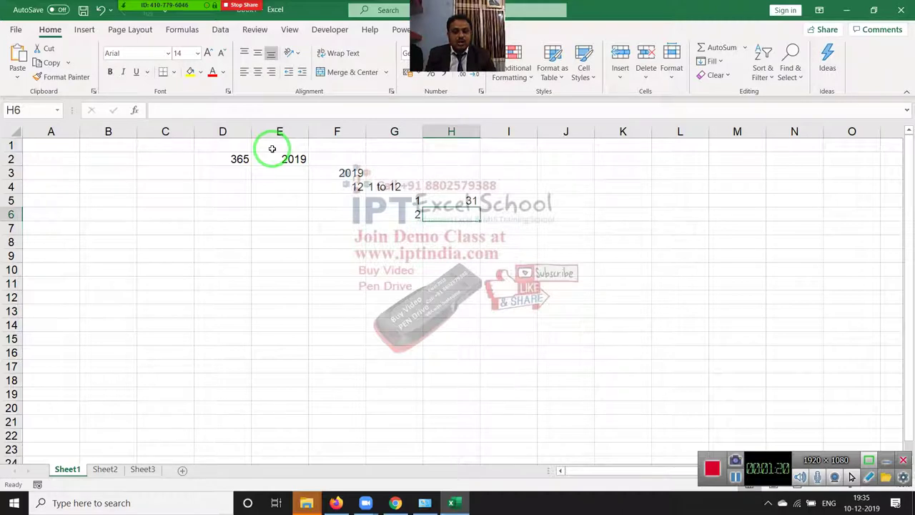
type("28")
key("Return")
key("Left")
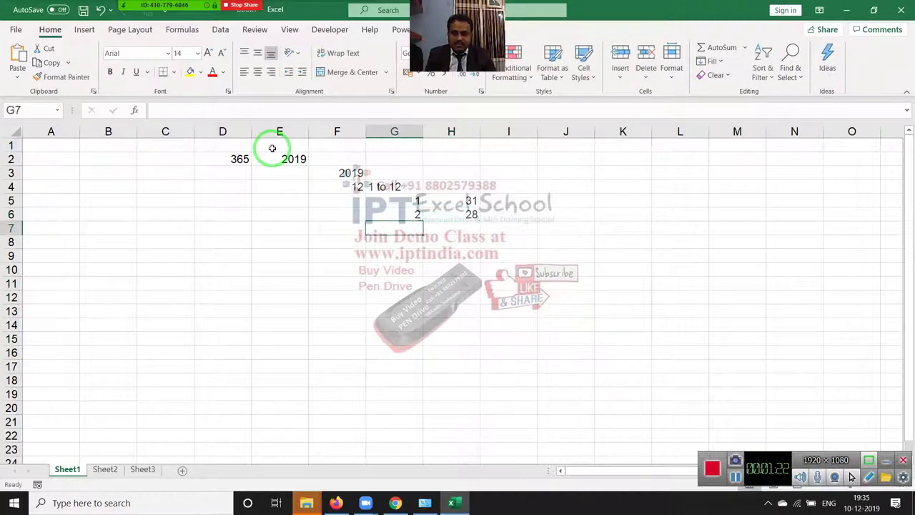
key("Up")
key("Right")
key("Right")
type("29")
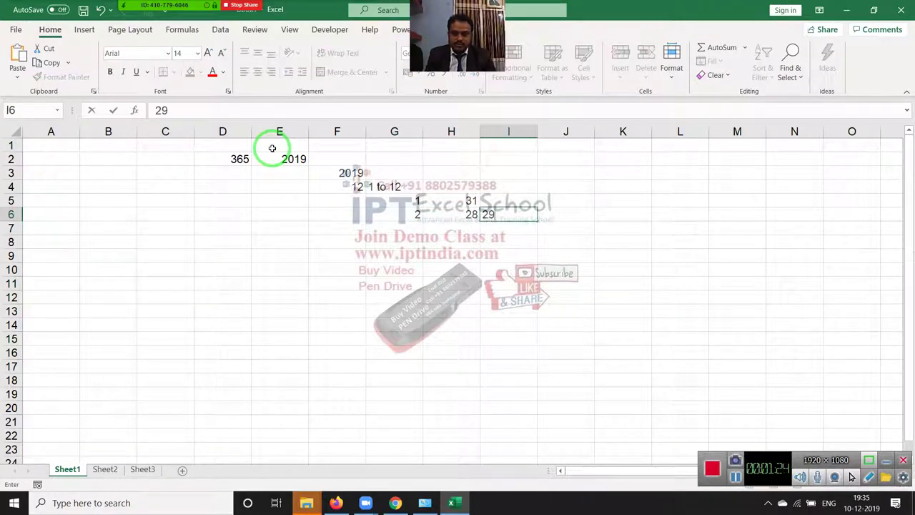
key("Return")
Step: Add month 3 in G7 with 31 days in H7
key("Up")
key("Down")
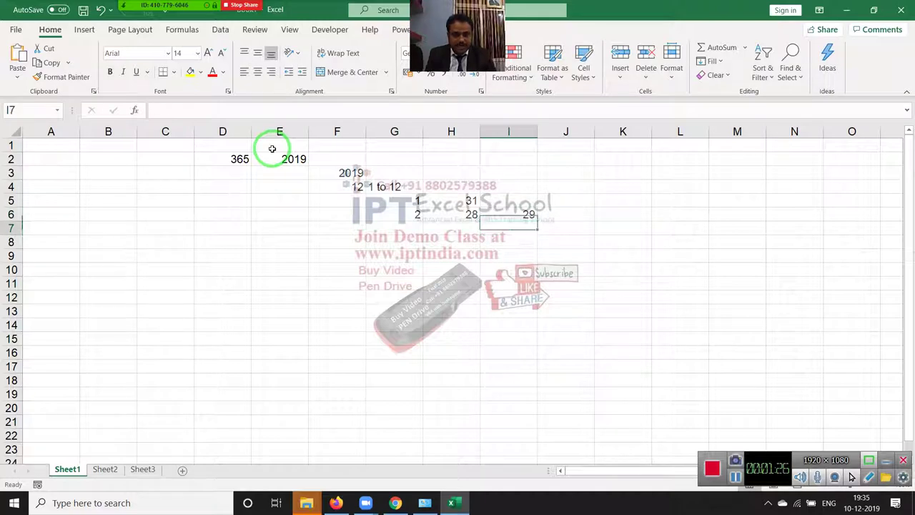
key("Left")
key("Left")
type("3")
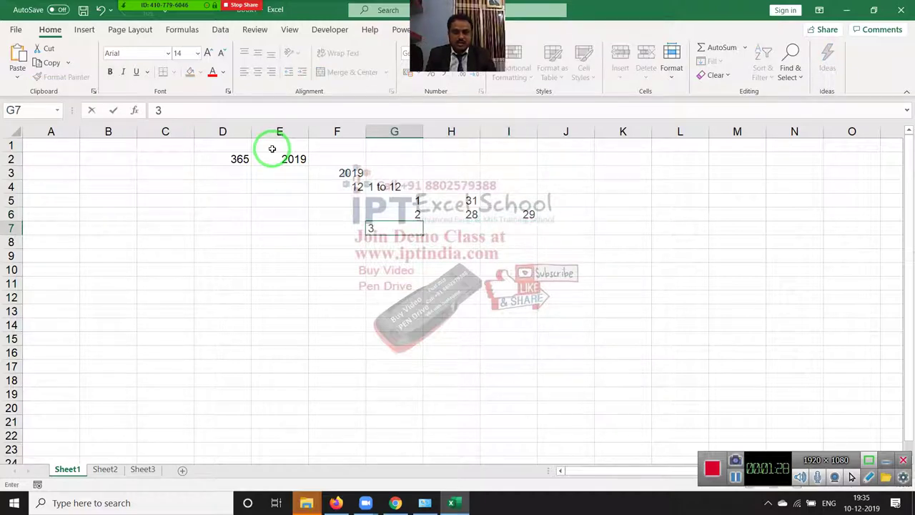
key("Right")
type("31")
key("Return")
key("Up")
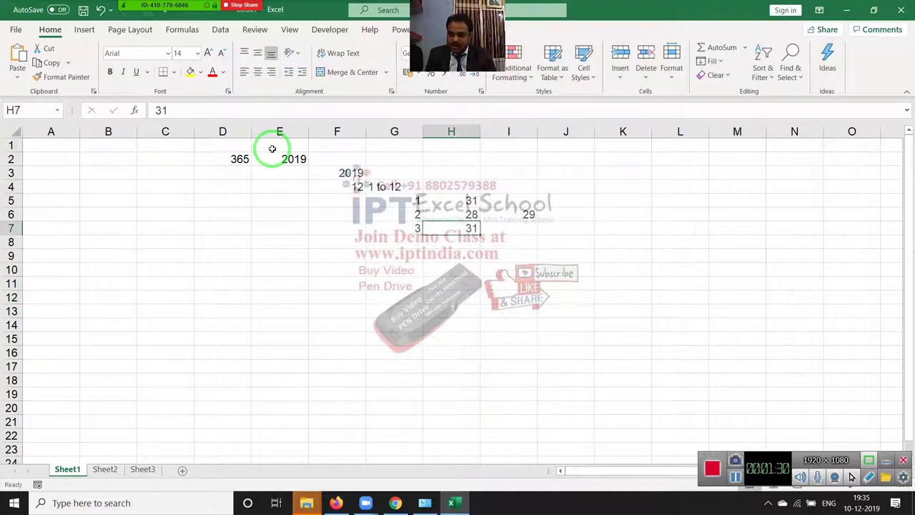
left_click(51, 460)
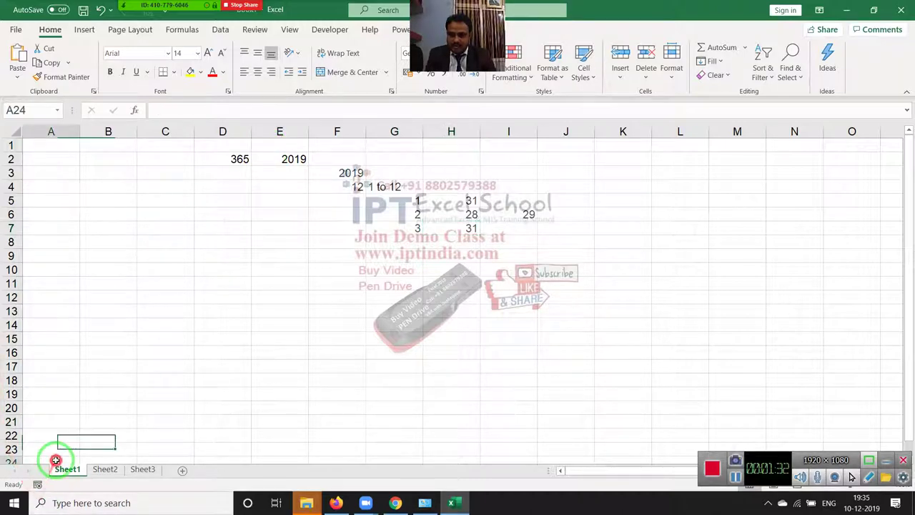
Step: Rename the first worksheet from Sheet1 to 1
left_click(56, 462)
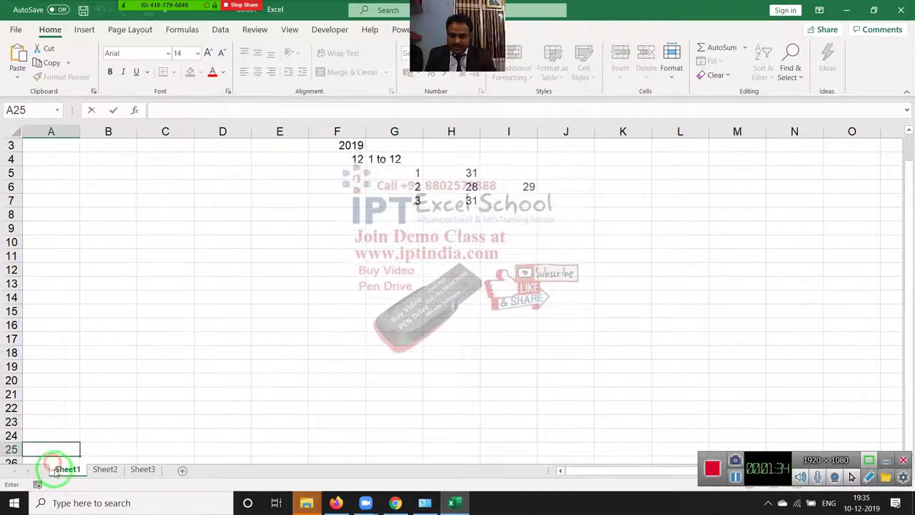
double_click(64, 469)
type("1")
left_click(70, 470)
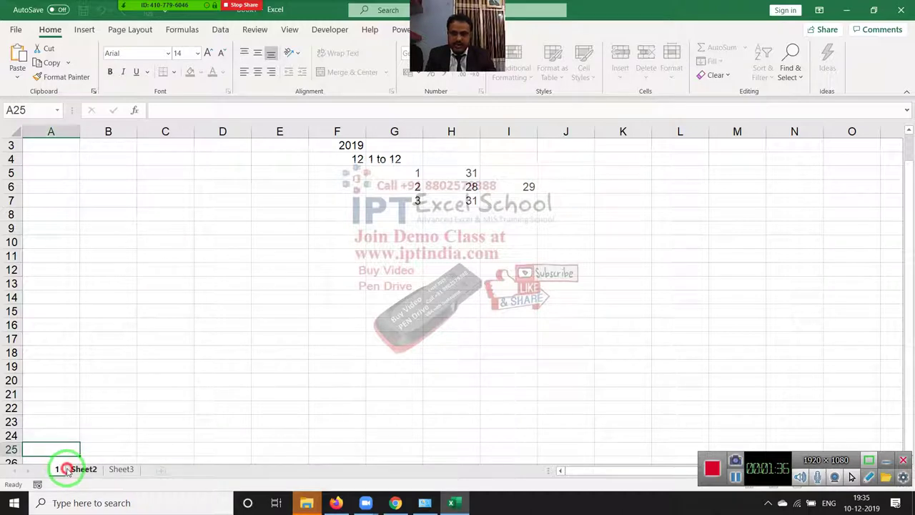
Step: Return to sheet 1, review the data block, and show the Developer tab
left_click(57, 469)
scroll(111, 422, "up", 1)
mouse_move(164, 403)
left_mouse_down()
mouse_move(206, 166)
mouse_move(537, 237)
left_mouse_up()
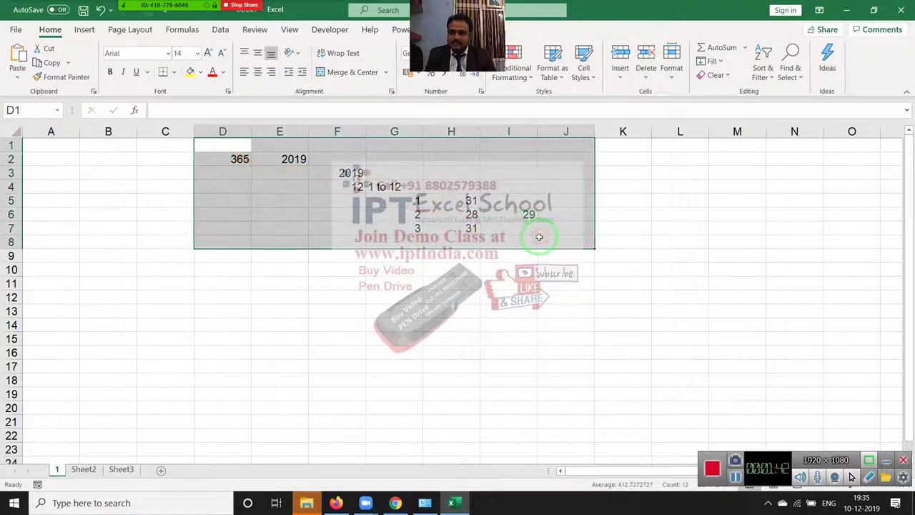
left_click(283, 306)
left_click(329, 29)
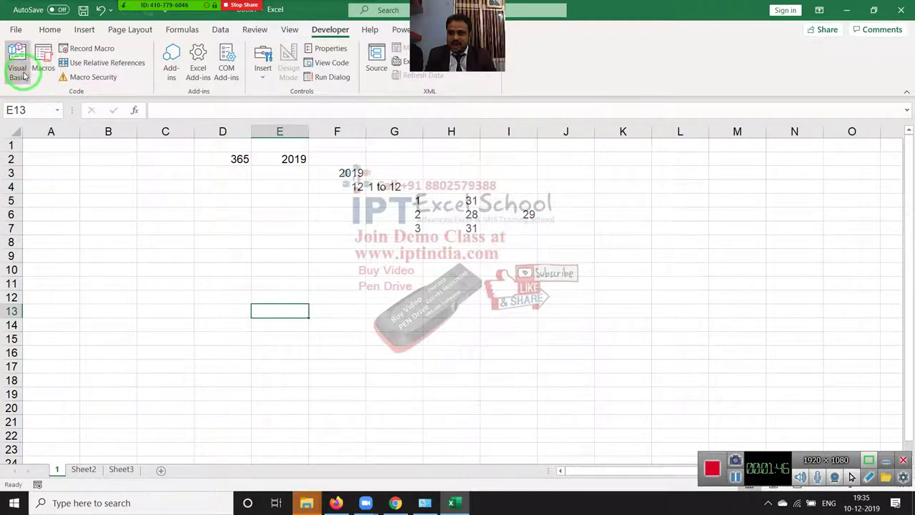
Step: In the Visual Basic editor, insert Module1 and declare Sub CrSh
left_click(24, 72)
left_click(83, 25)
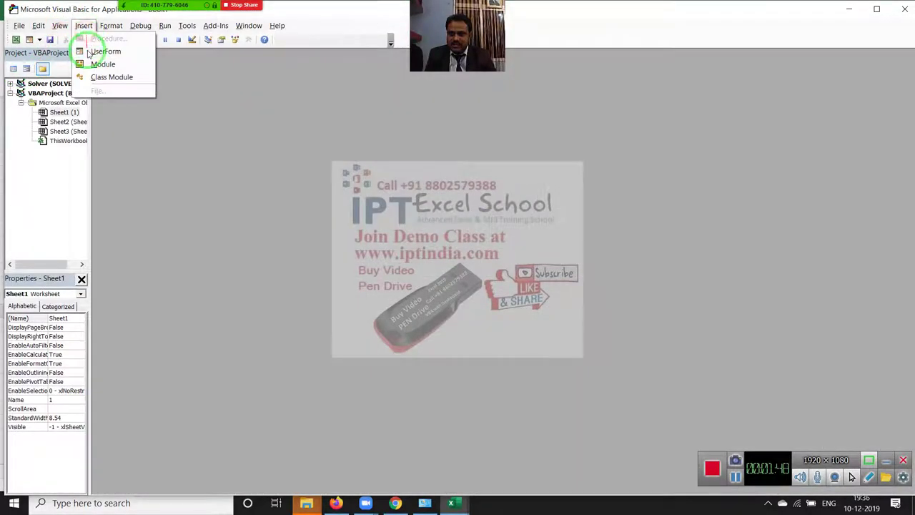
left_click(102, 63)
type("sub rr")
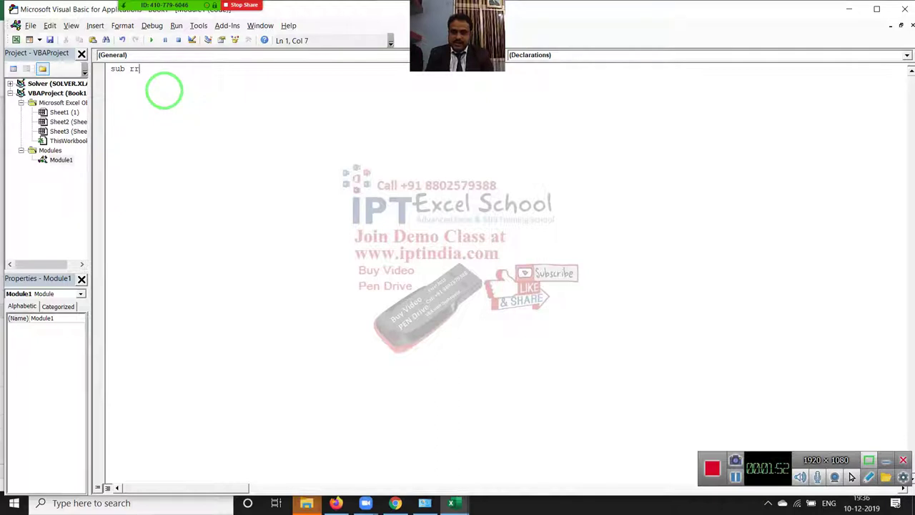
key("BackSpace")
key("BackSpace")
type("C")
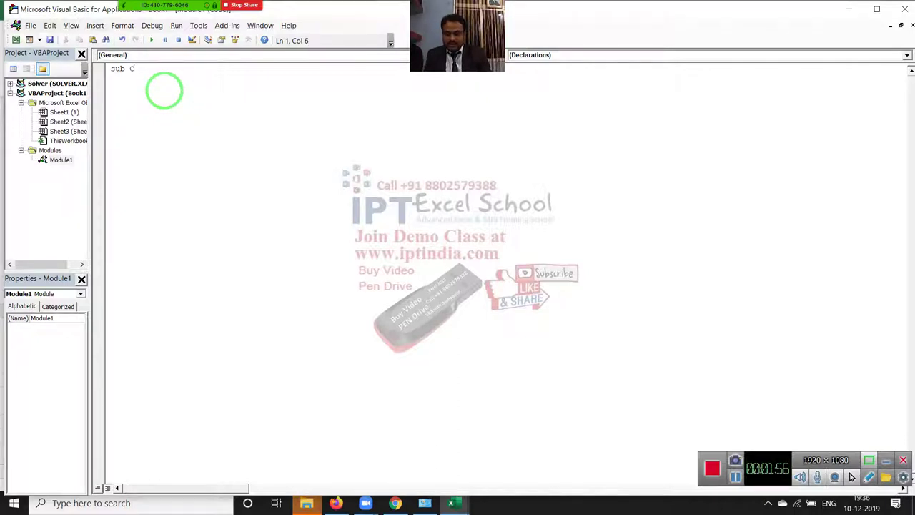
type("rSh")
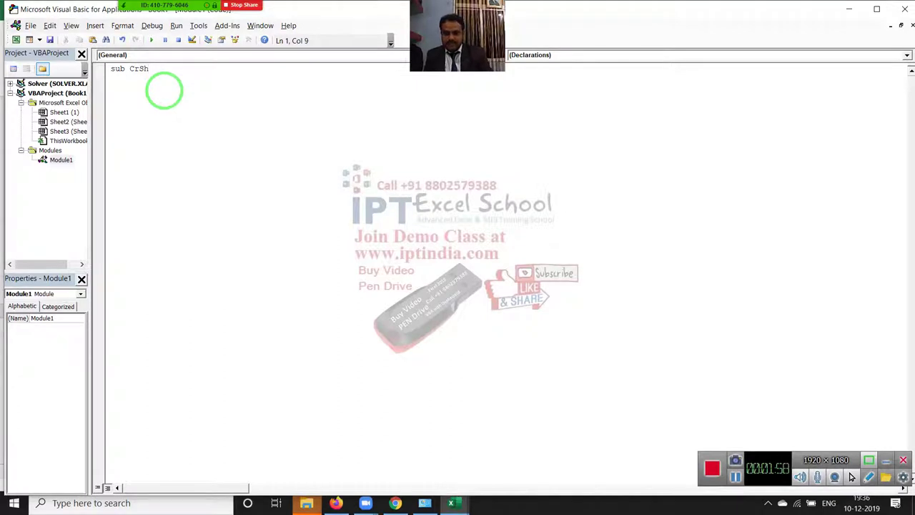
key("Return")
key("Return")
key("Return")
key("Return")
key("Return")
key("Return")
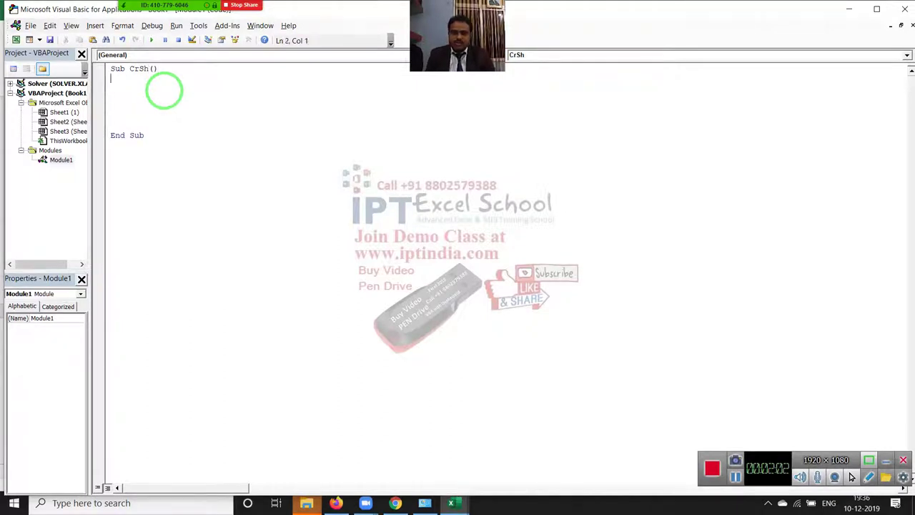
key("Return")
key("Return")
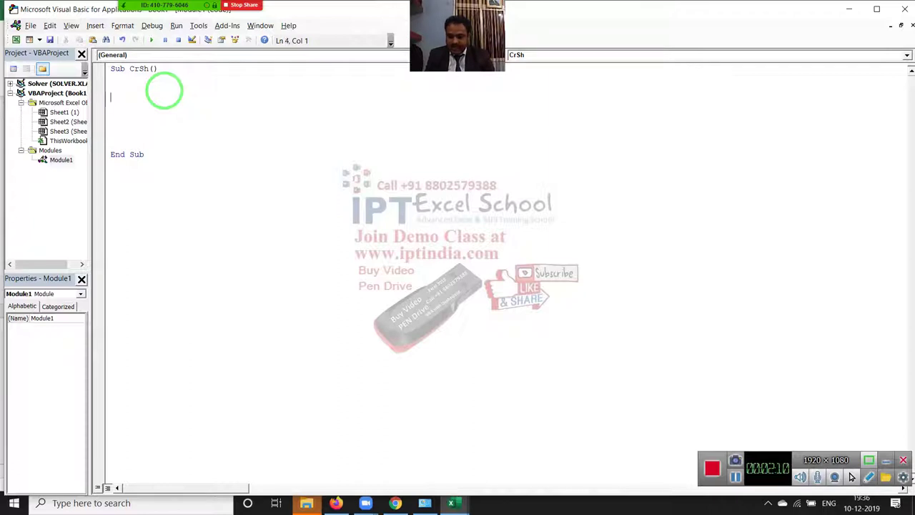
Step: Write workbooks.Add.SaveAs as CrSh's first line using IntelliSense suggestions
type("workbooks")
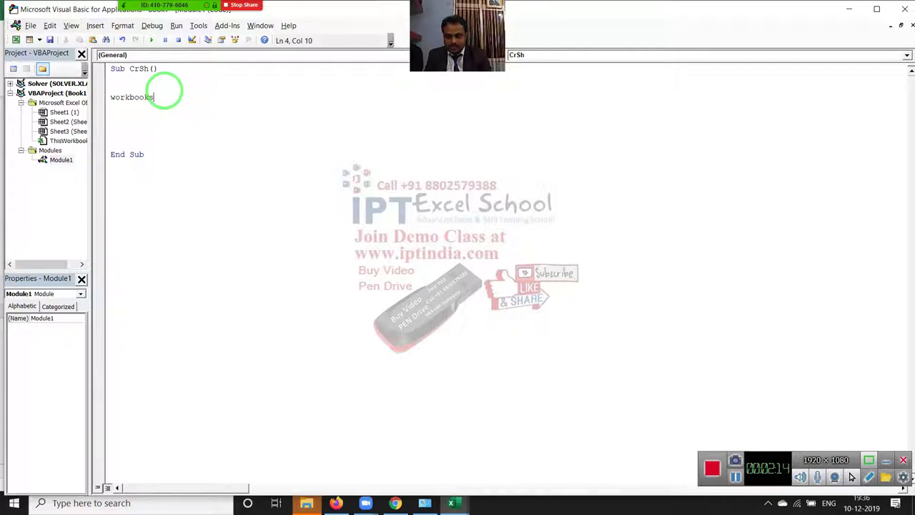
type(".ad")
key("Tab")
type(".")
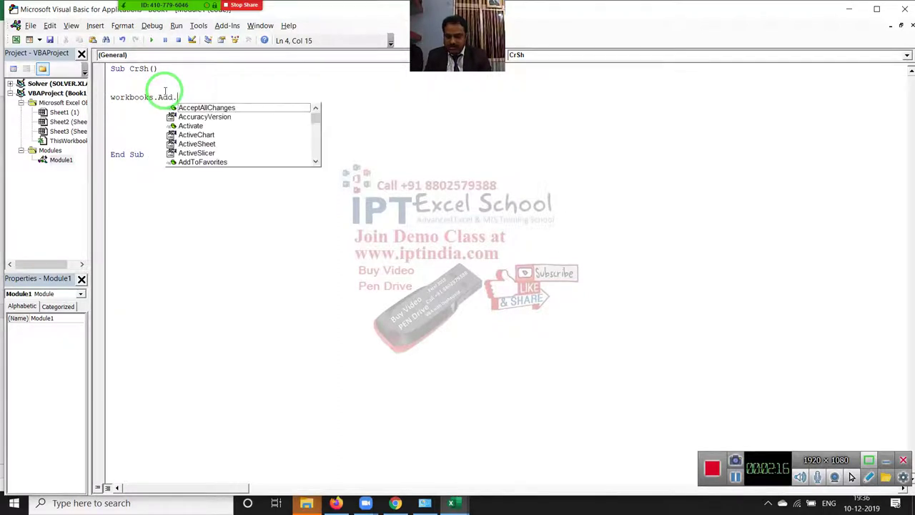
type("sa")
key("Down")
key("Tab")
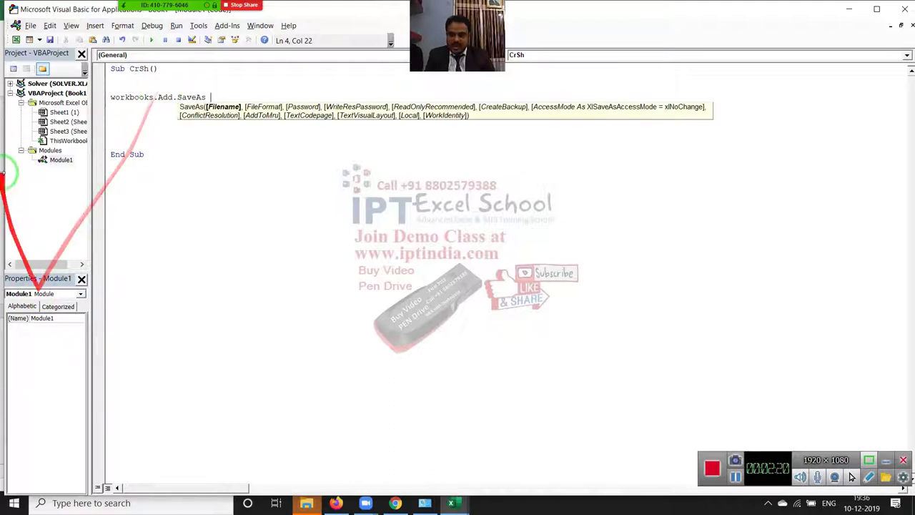
left_click(321, 501)
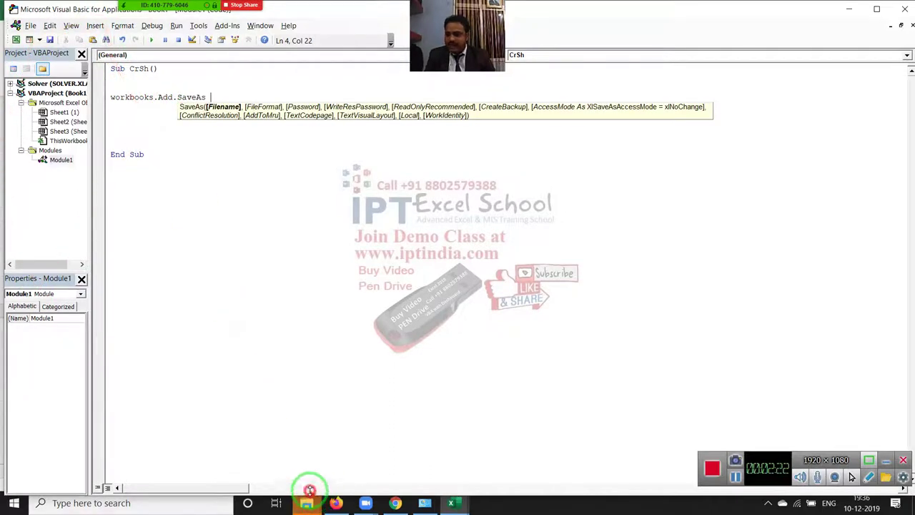
Step: Browse a maximized File Explorer to F:\2019, which holds only folder 12
left_click(289, 483)
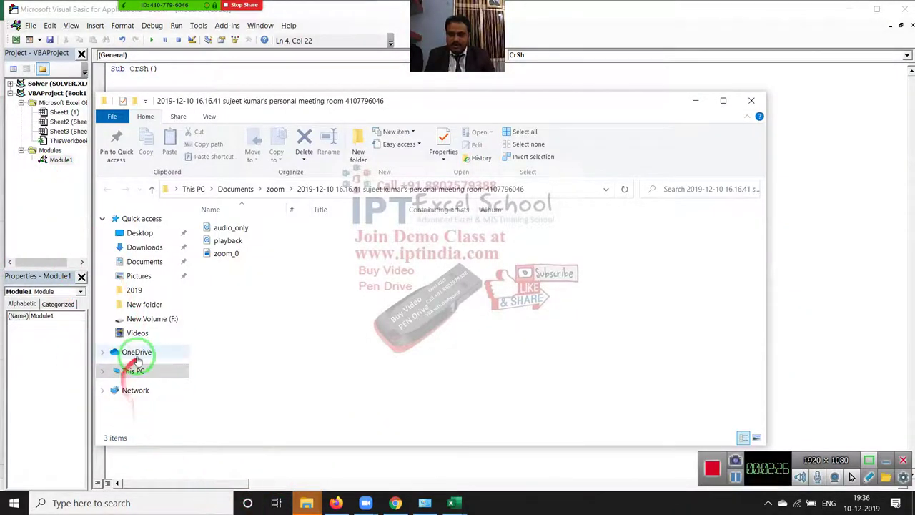
left_click(227, 79)
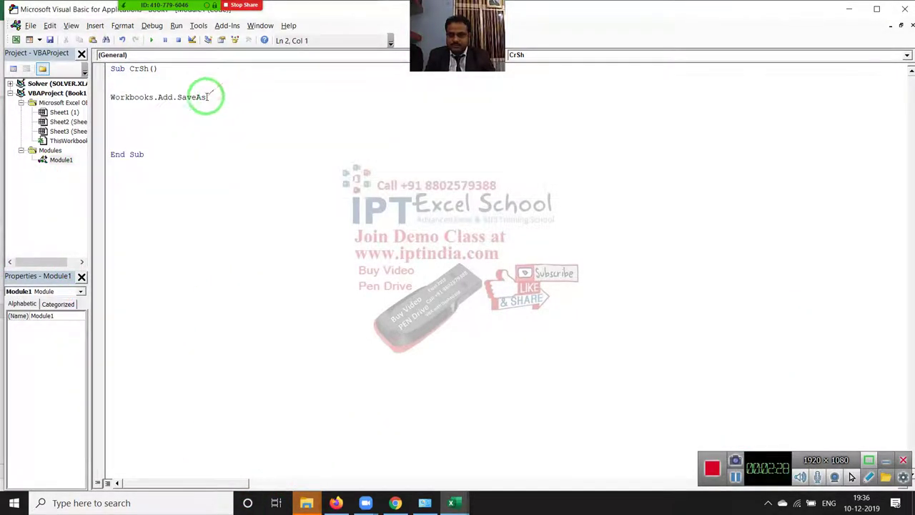
left_click(309, 504)
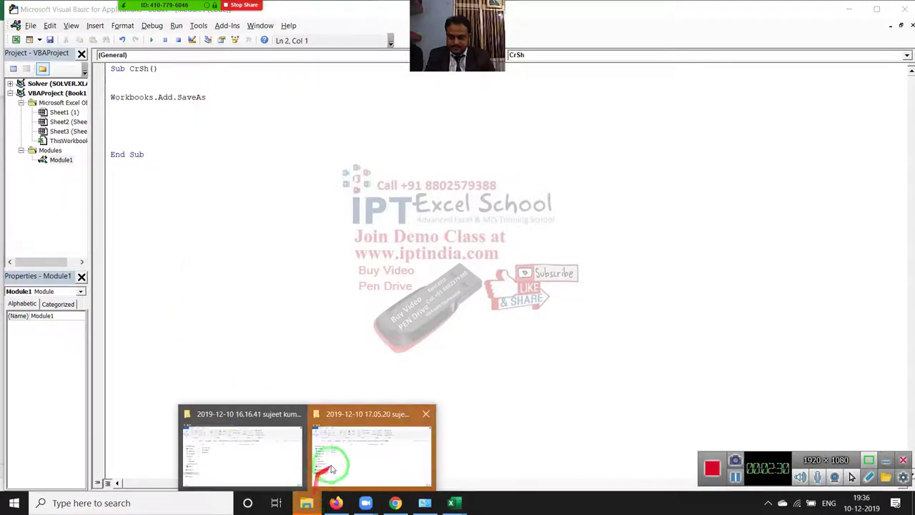
left_click(344, 454)
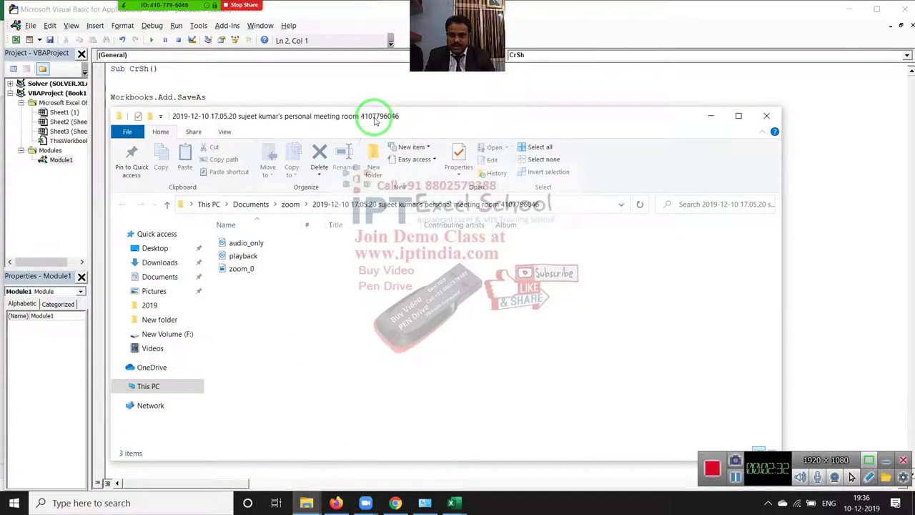
double_click(373, 115)
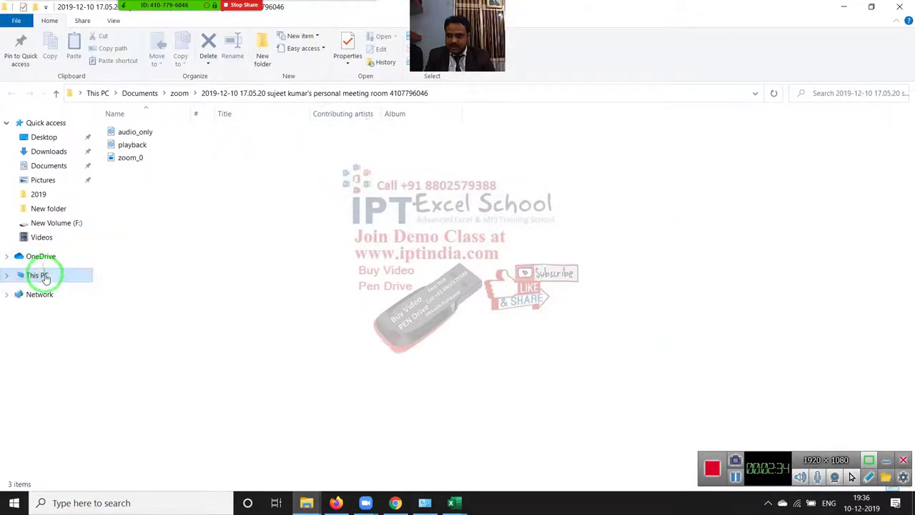
left_click(37, 274)
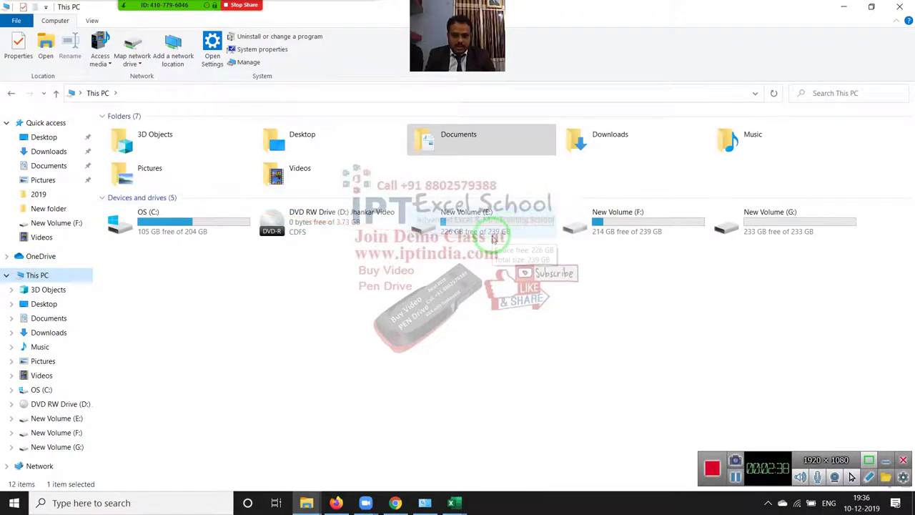
double_click(607, 231)
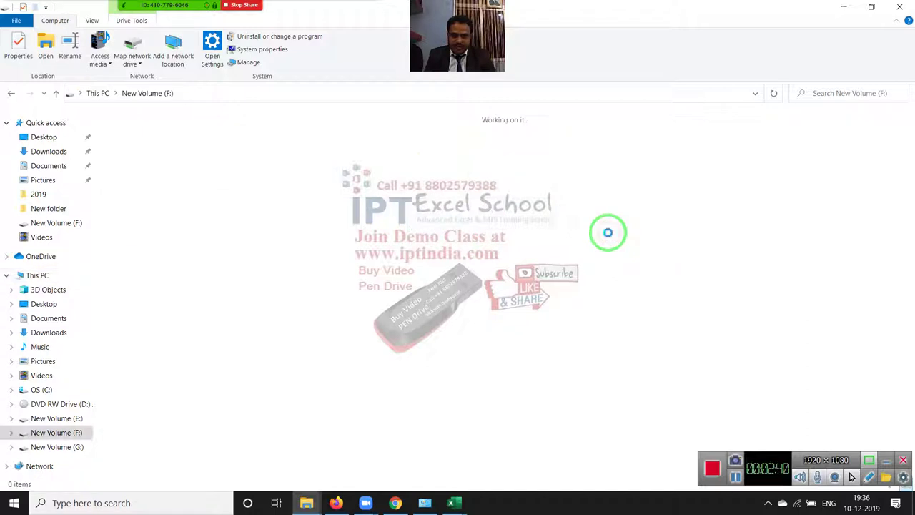
double_click(200, 154)
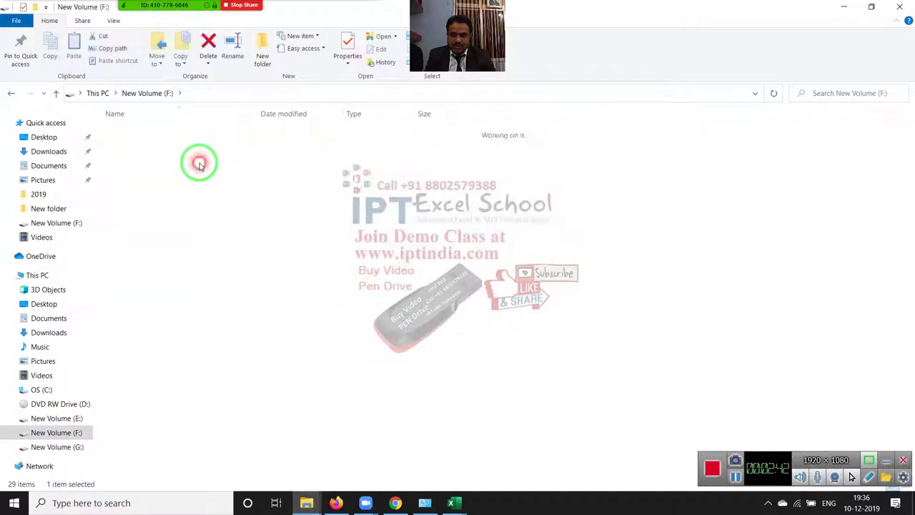
left_click(247, 96)
left_click(247, 103)
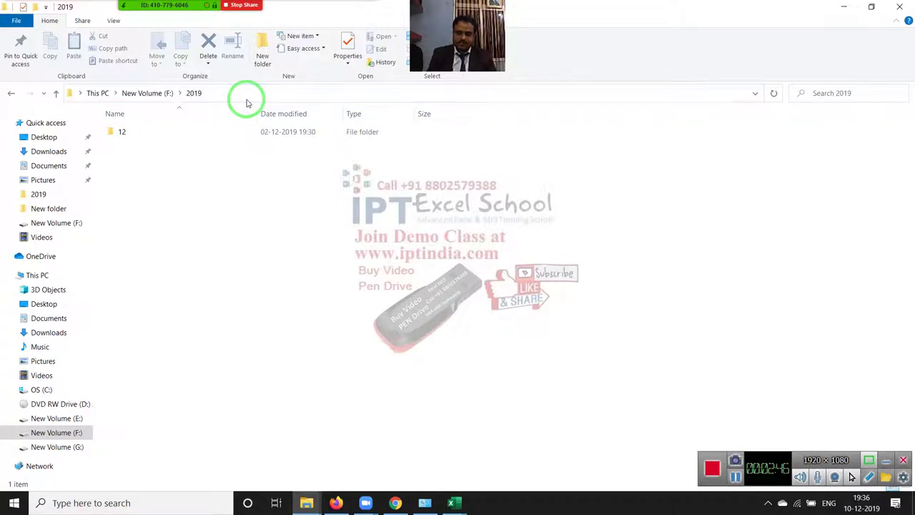
key("alt+Tab")
key("alt+Tab")
key("alt+Tab")
key("alt+Tab")
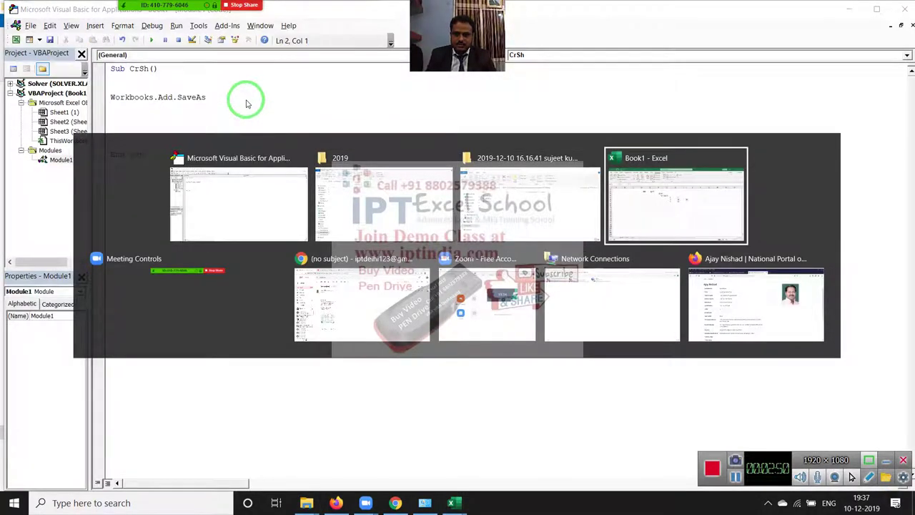
Step: Complete the SaveAs line with the path "F:\2019\1.xlsx"
key("alt+shift+Tab")
key("alt+shift+Tab")
key("alt+shift+Tab")
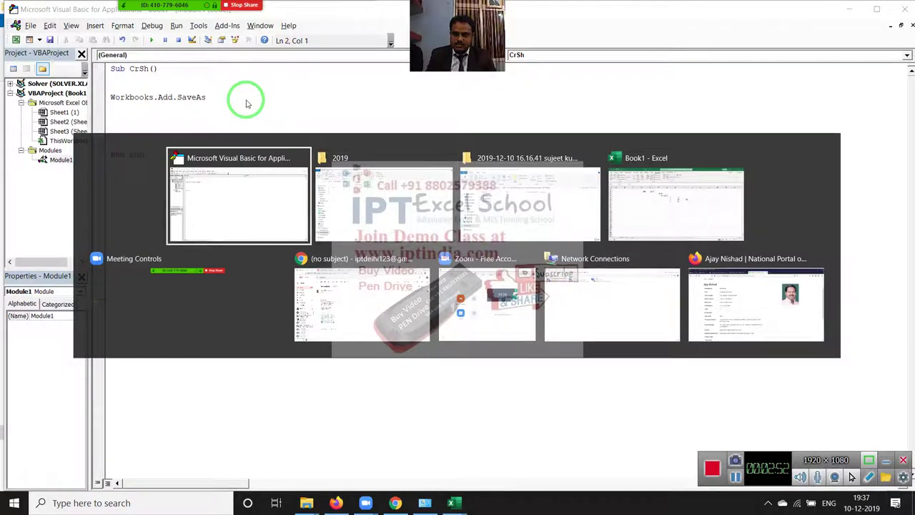
left_click(221, 99)
key("Delete")
type("\"F:\\2019\\")
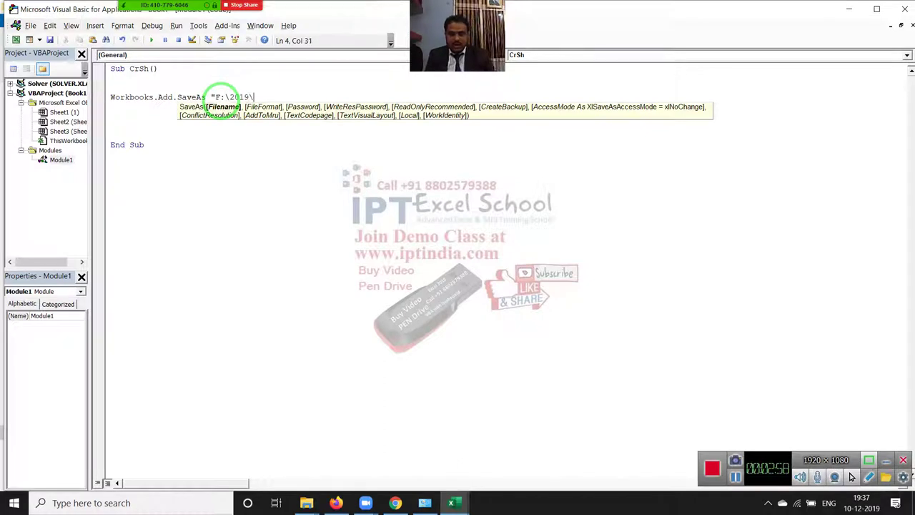
type("1.xlsx\"")
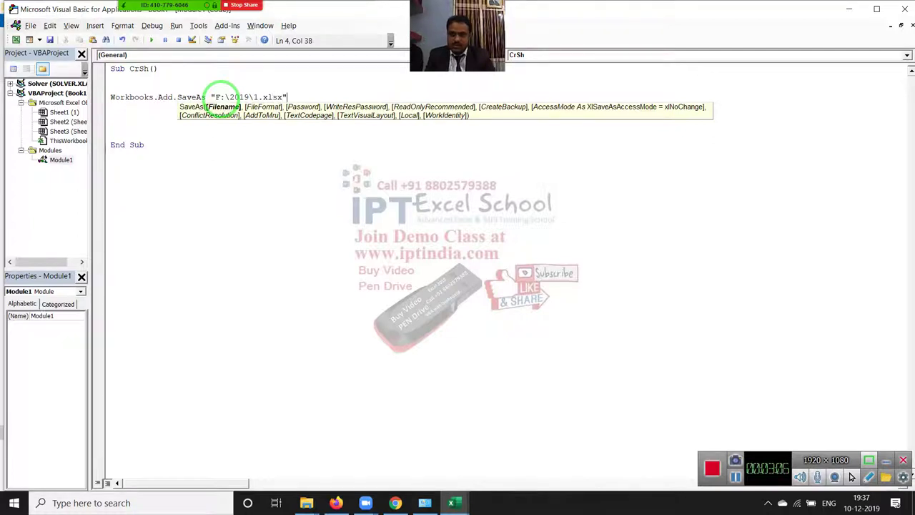
key("Return")
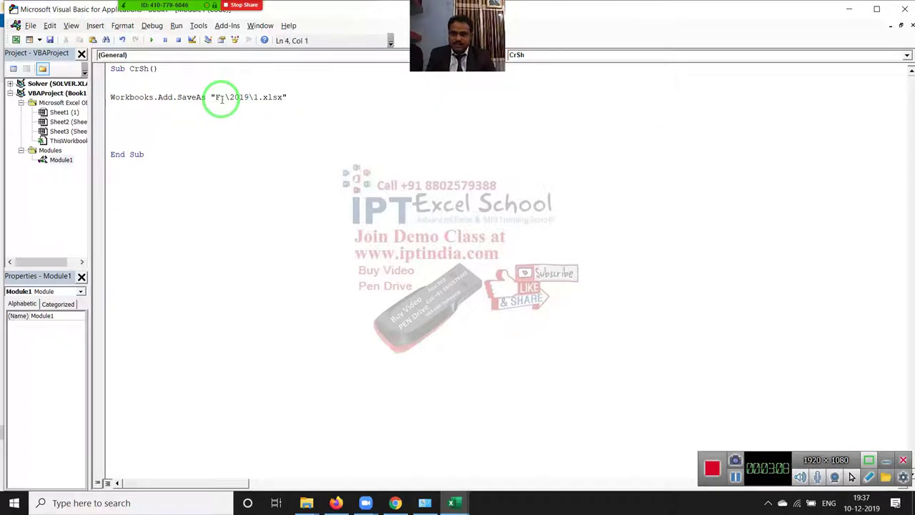
Step: Duplicate the SaveAs line several times and renumber copies to 2.xlsx, 3.xlsx and 4.xlsx
key("shift+Down")
key("ctrl+c")
key("ctrl+v")
key("ctrl+v")
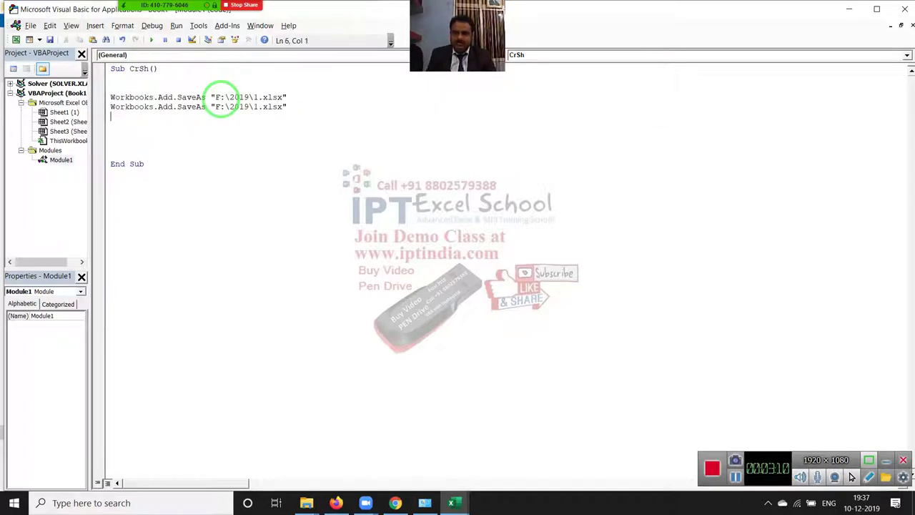
key("ctrl+v")
key("ctrl+v")
key("ctrl+v")
key("ctrl+v")
key("ctrl+v")
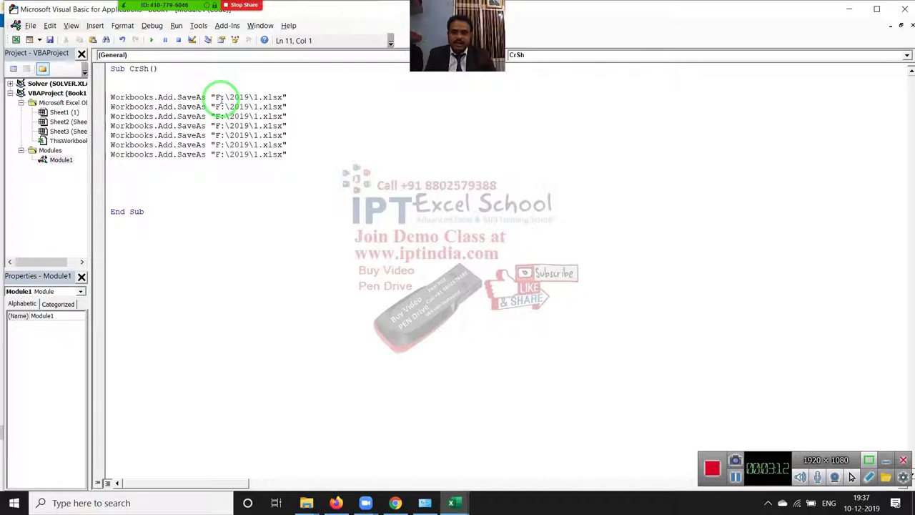
left_click(258, 106)
key("BackSpace")
type("2")
key("BackSpace")
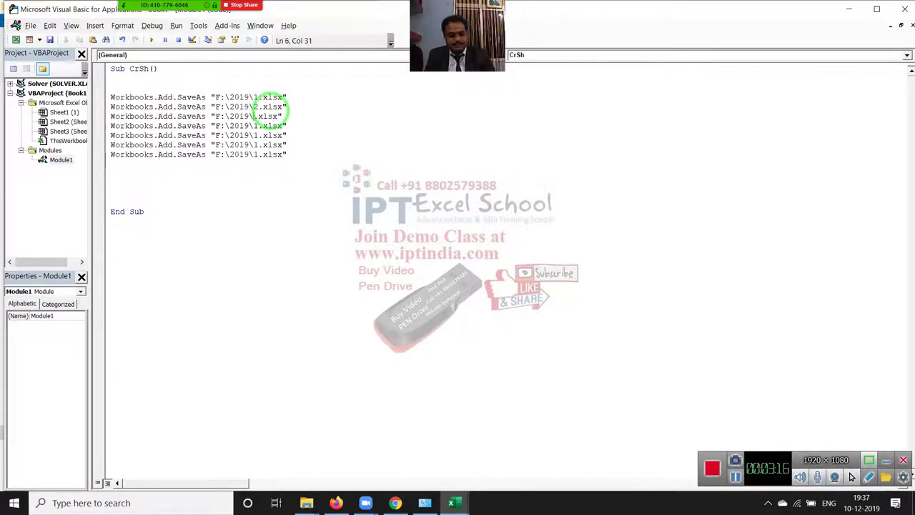
type("3")
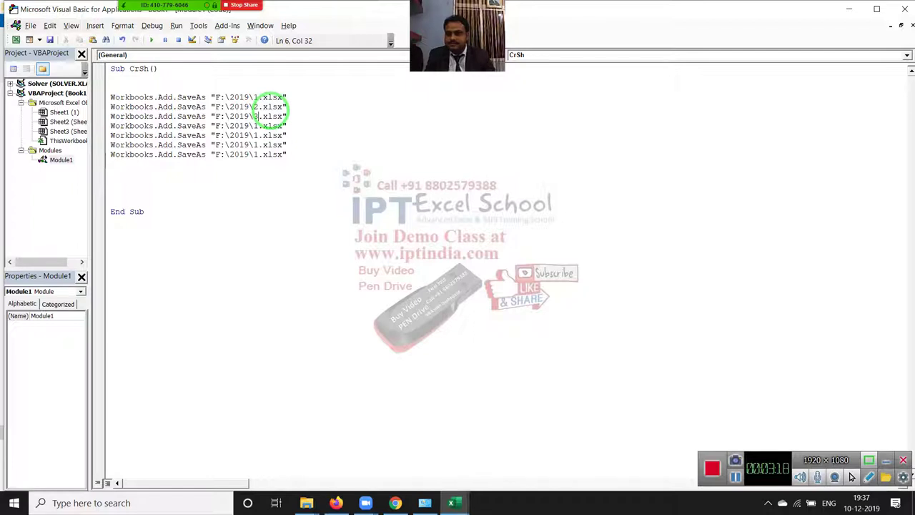
type("4")
key("Up")
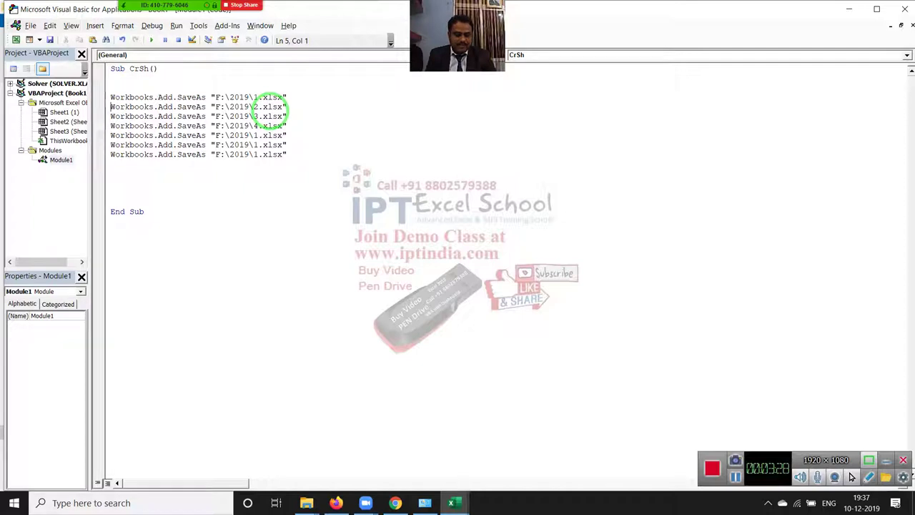
Step: Delete the duplicate SaveAs lines and wrap the remaining one in For i = 1 To 12 … Next i
key("shift+Down")
key("shift+Down")
key("shift+Down")
key("shift+Down")
key("shift+Down")
key("shift+Down")
key("Delete")
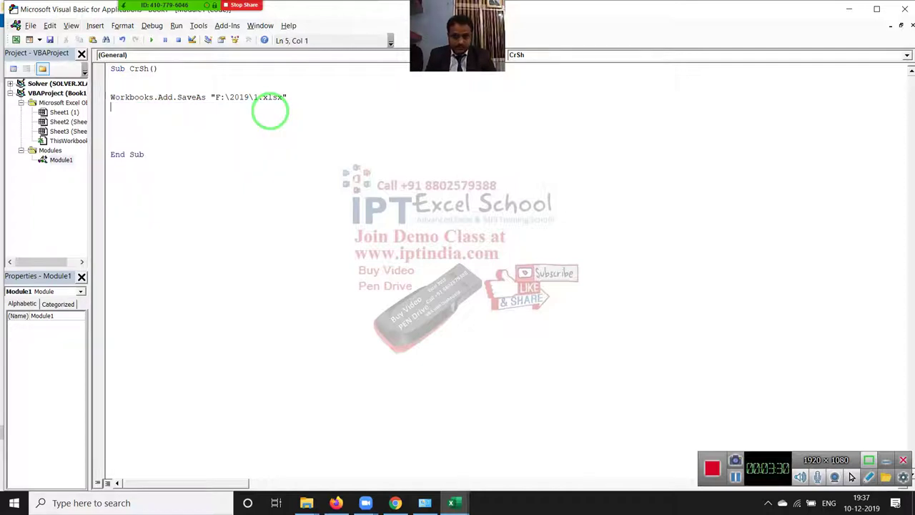
key("Return")
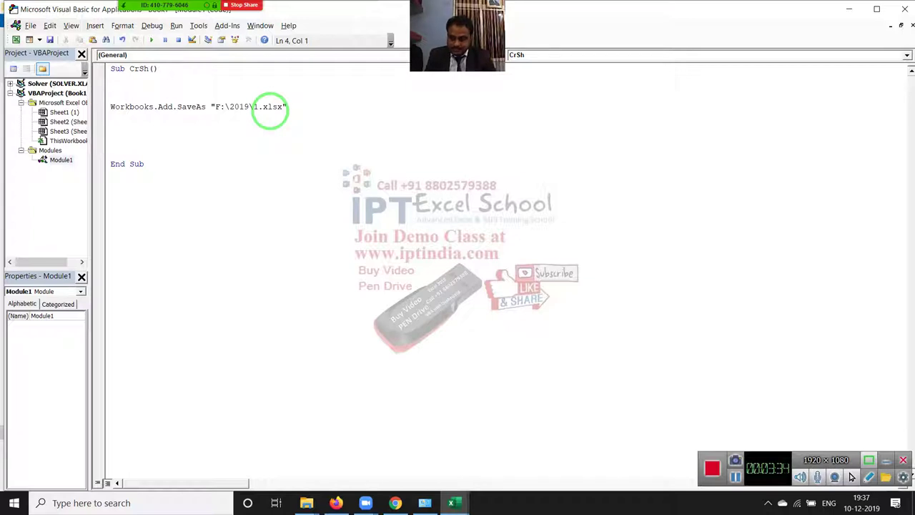
type("fo")
key("Tab")
type("next i")
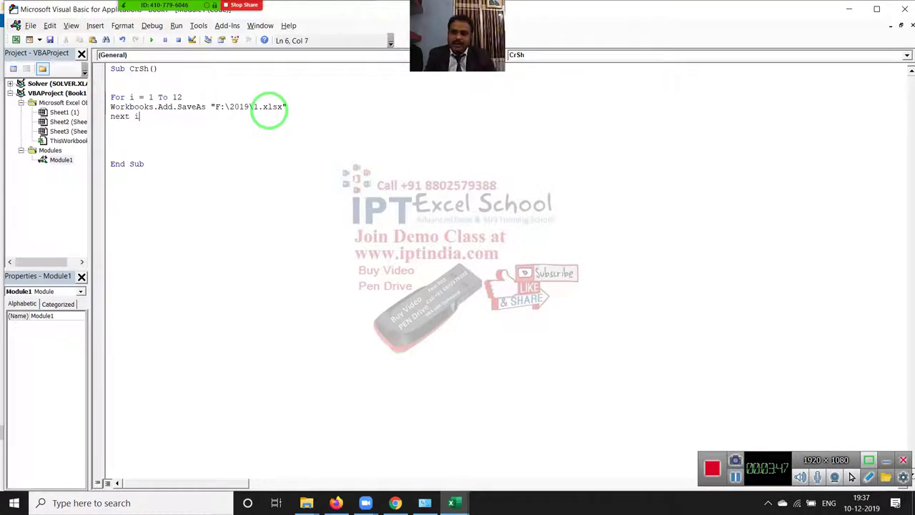
key("Up")
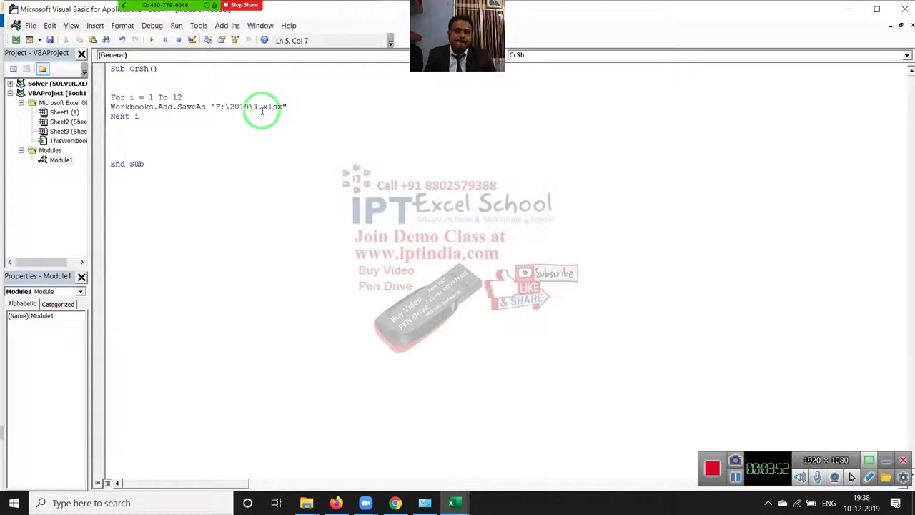
Step: Toggle a breakpoint on and off the SaveAs line and select its 1.xlsx file name
left_click(99, 107)
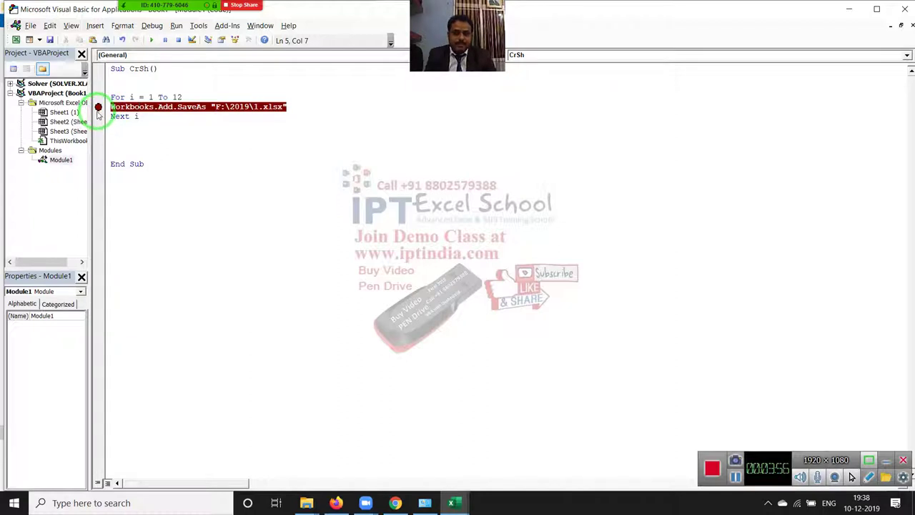
left_click(99, 108)
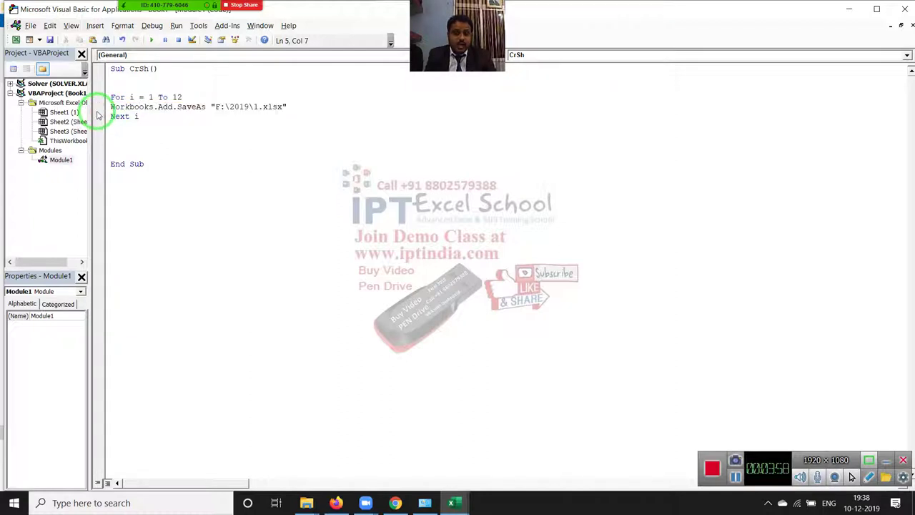
left_click_drag(286, 107, 252, 107)
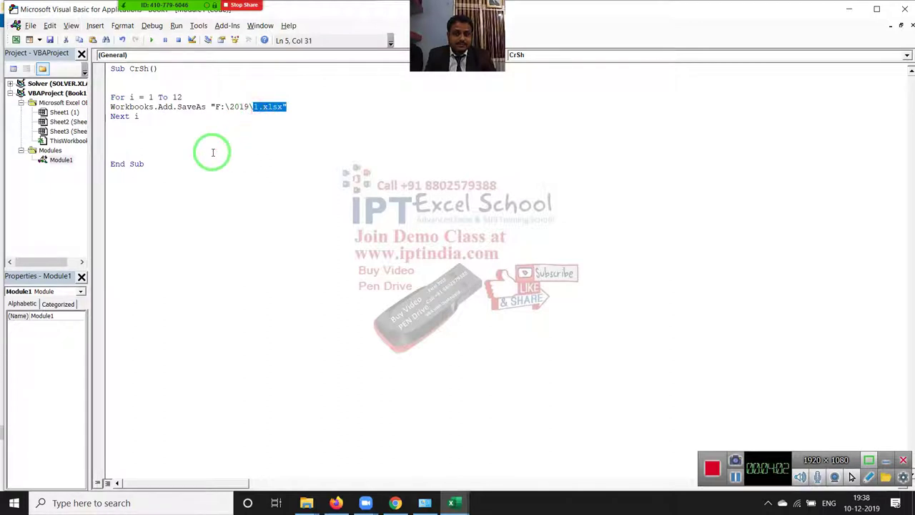
left_click(185, 97)
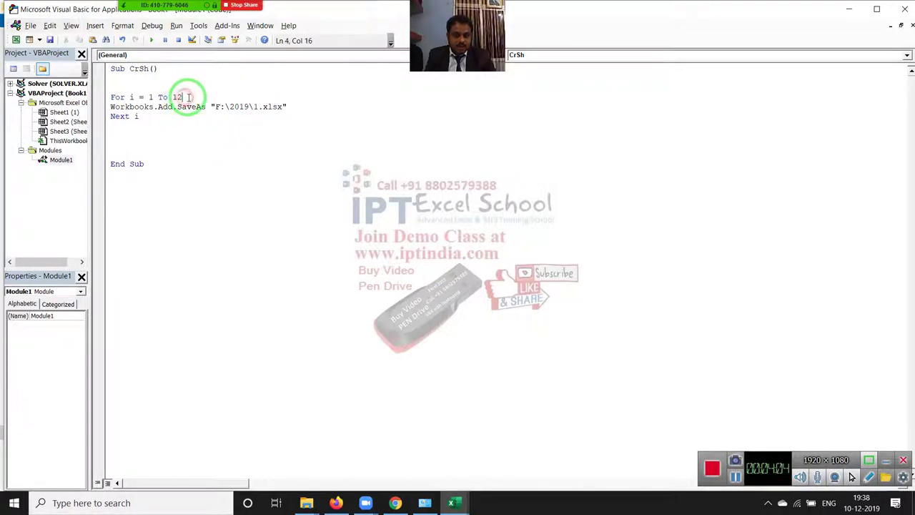
Step: Add an f = f + 1 counter line right after the For line
key("Return")
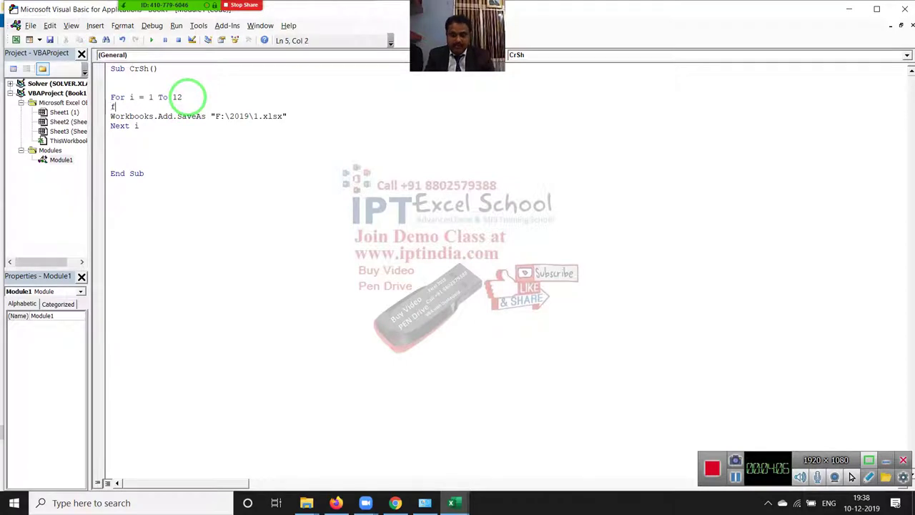
type("f=f+1")
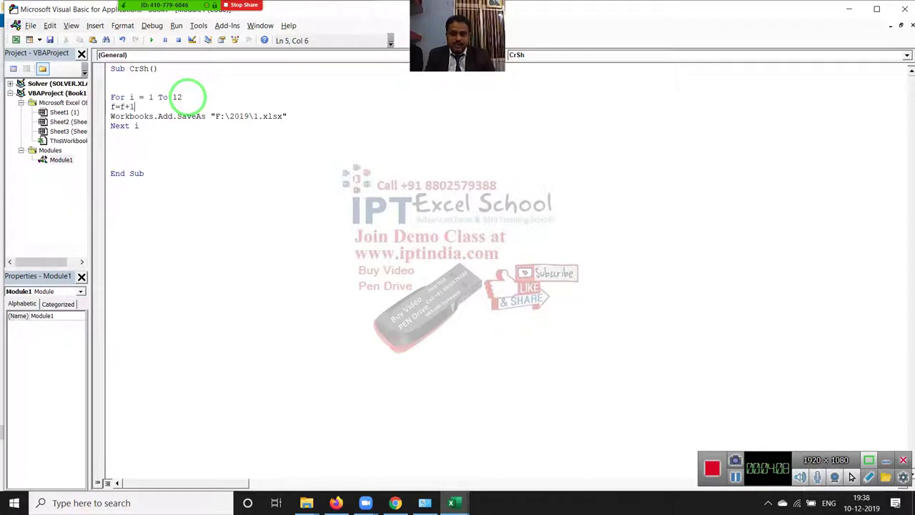
left_click(236, 171)
left_click(115, 106)
mouse_move(115, 107)
left_mouse_down()
mouse_move(106, 106)
mouse_move(153, 108)
left_mouse_up()
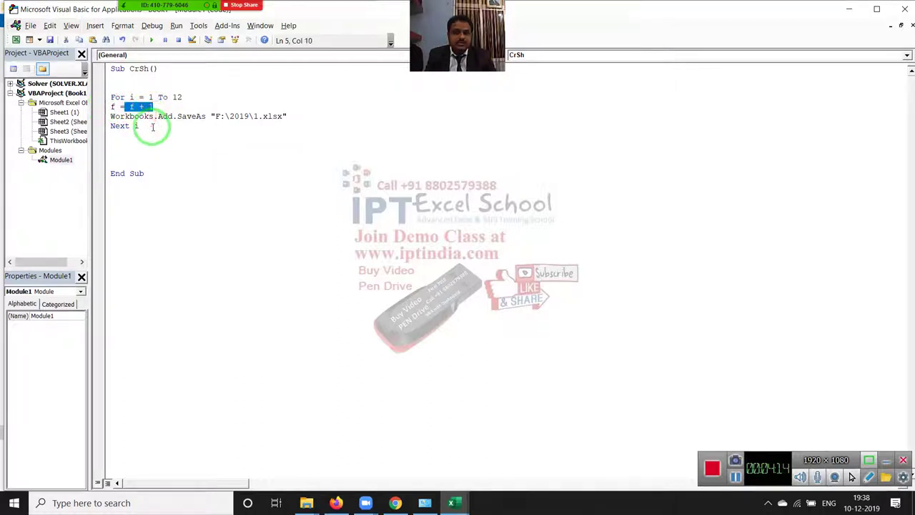
Step: Change the SaveAs path to "F:\2019\" & f & ".xlsx"
left_click(252, 118)
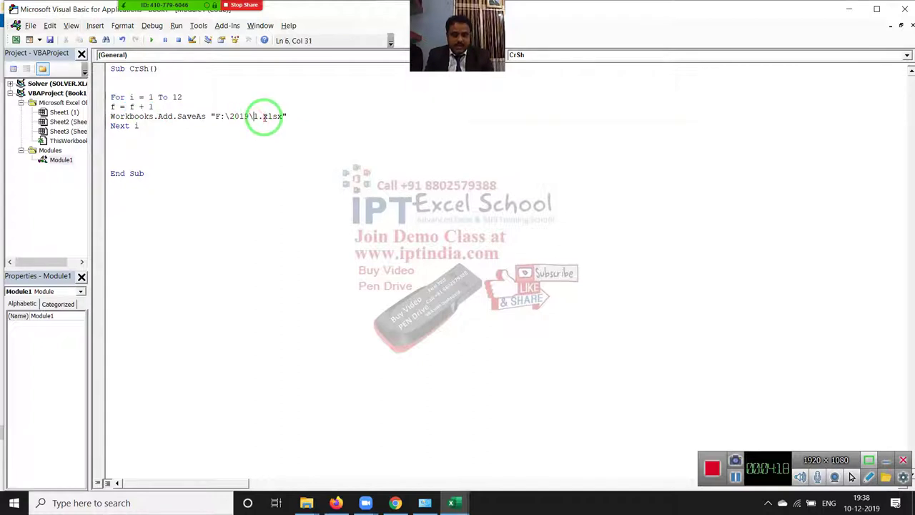
type("\" & ")
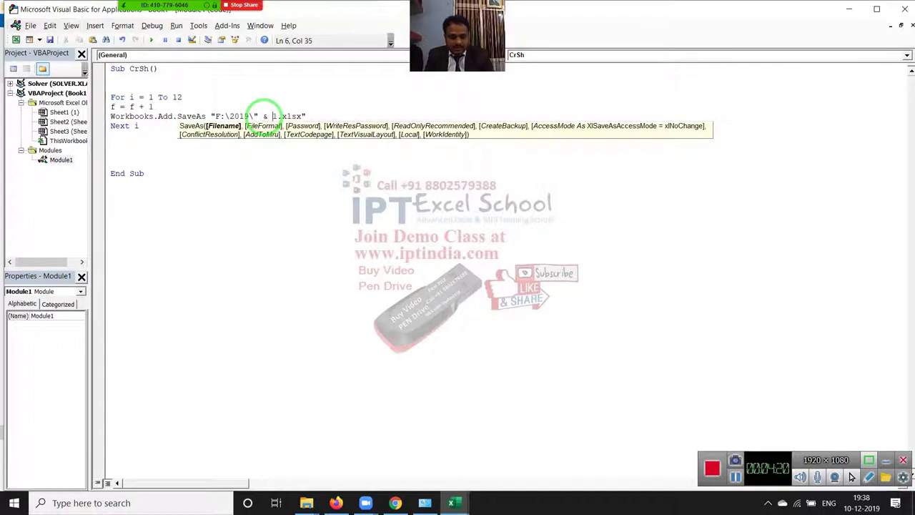
type("f")
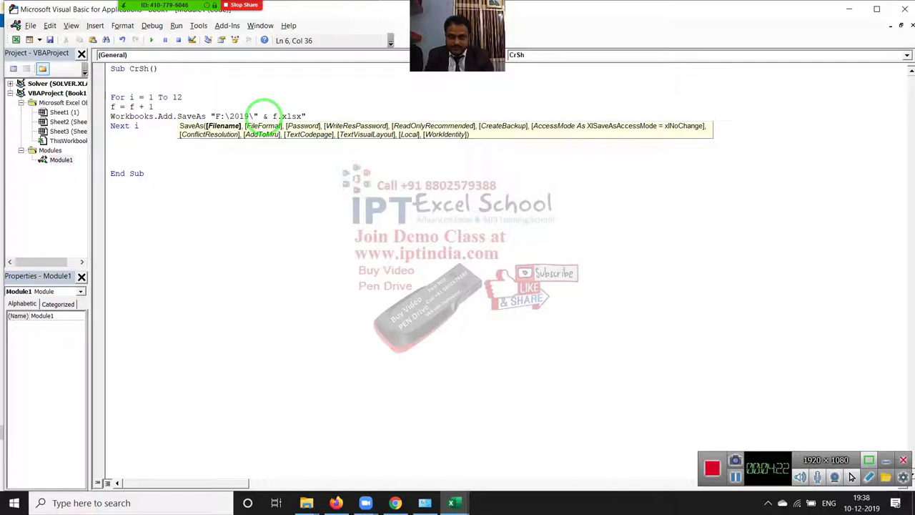
type(" & \"")
left_click(240, 197)
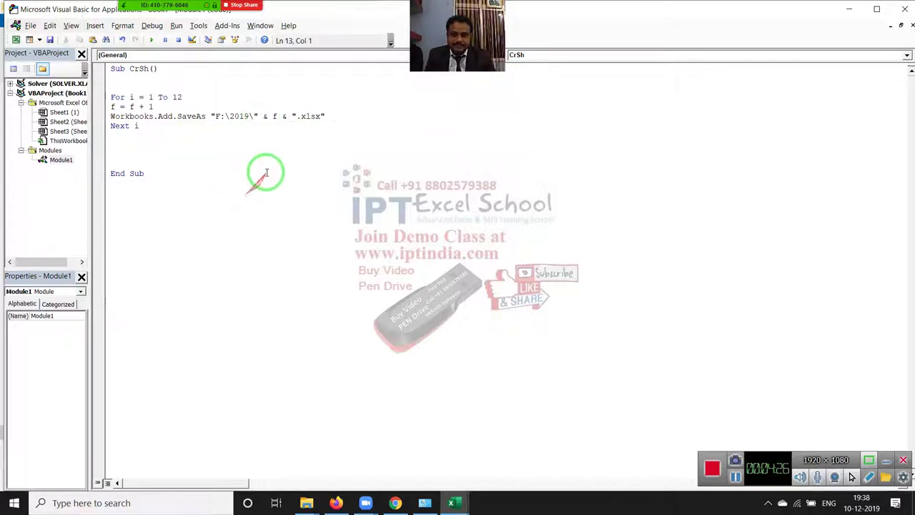
left_click(186, 130)
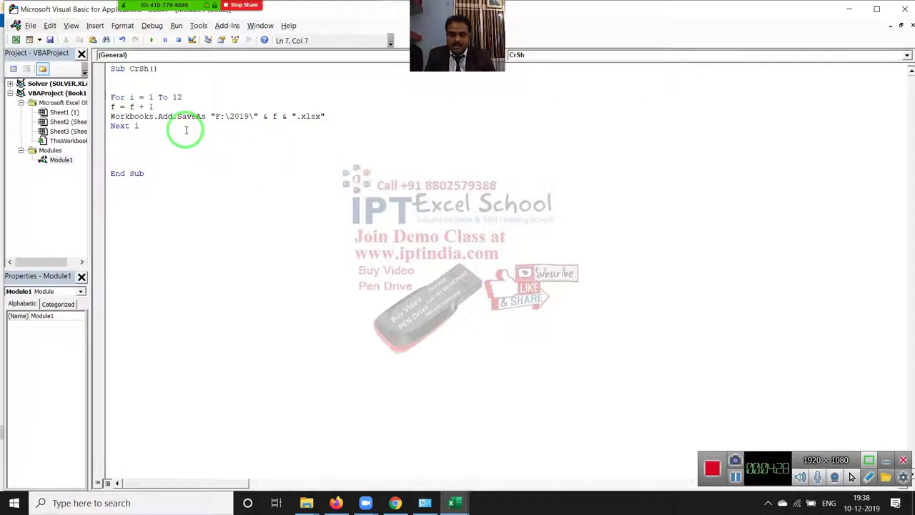
left_click(176, 108)
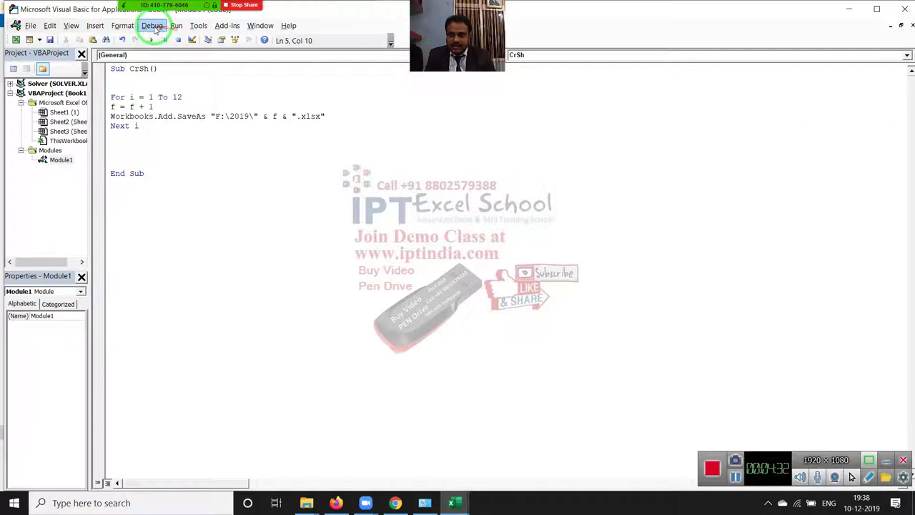
Step: Start stepping through CrSh with Step Into, advancing past the For line to f = f + 1
left_click(152, 26)
left_click(172, 52)
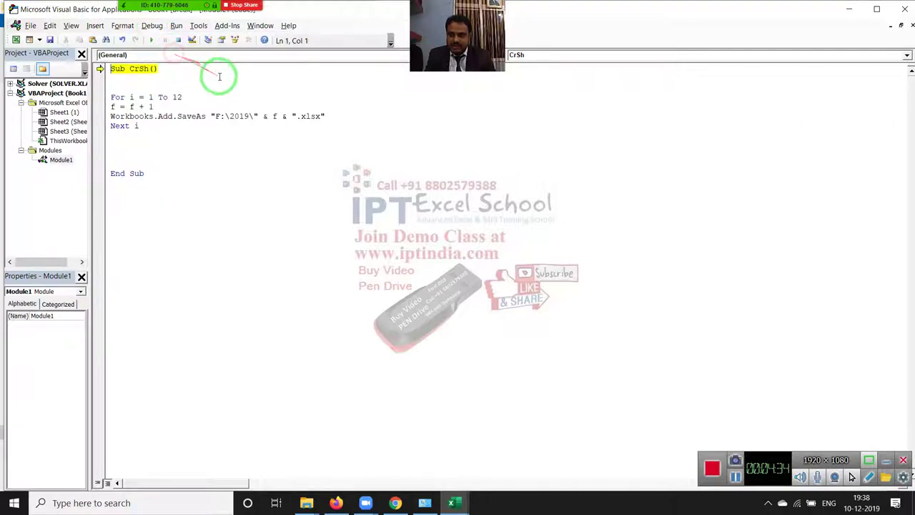
left_click(153, 26)
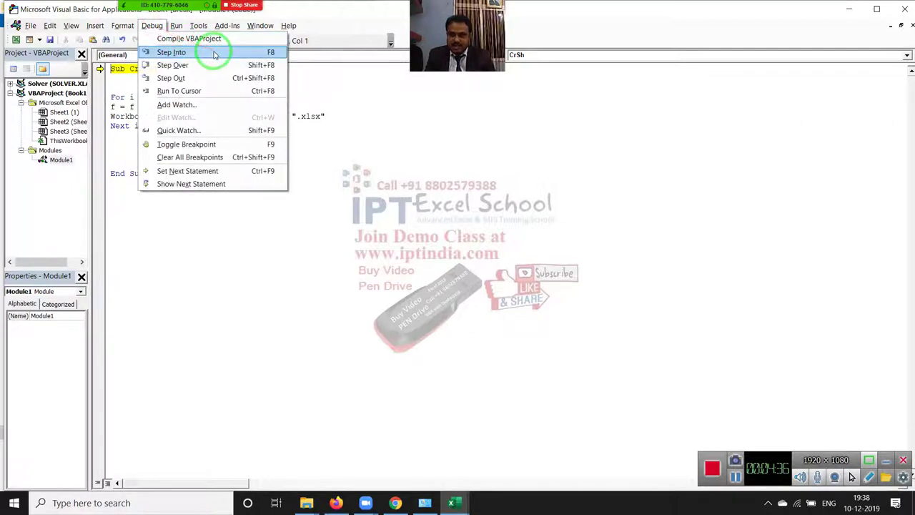
left_click(214, 55)
left_click(153, 26)
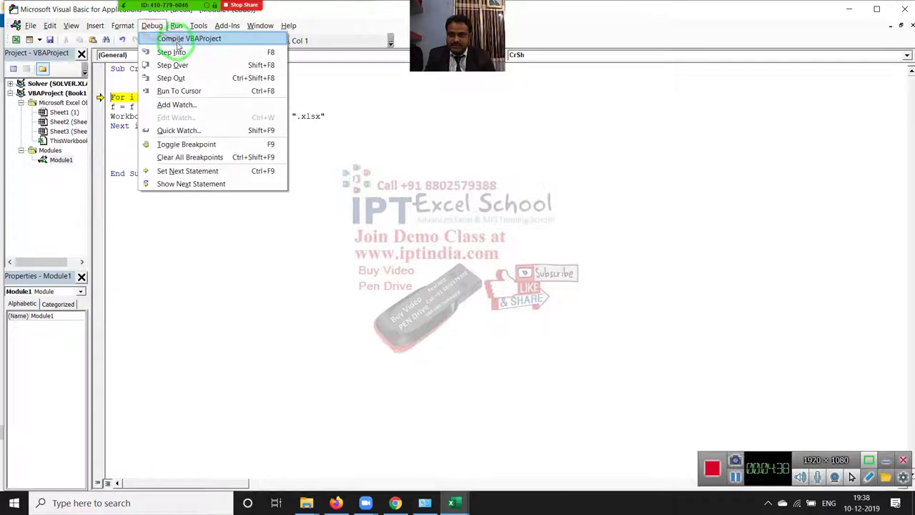
left_click(184, 52)
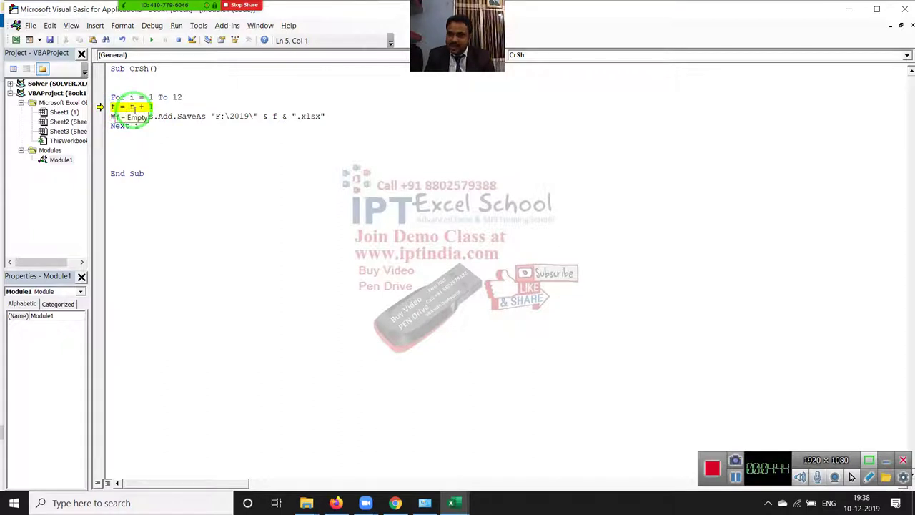
Step: Step on to the SaveAs line with f equal to 1, then put the caret on Next i
left_click(122, 26)
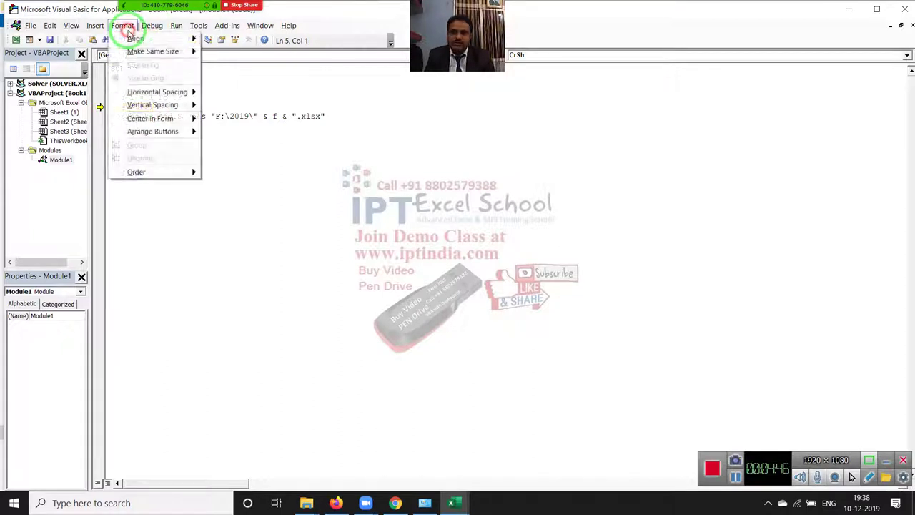
left_click(170, 52)
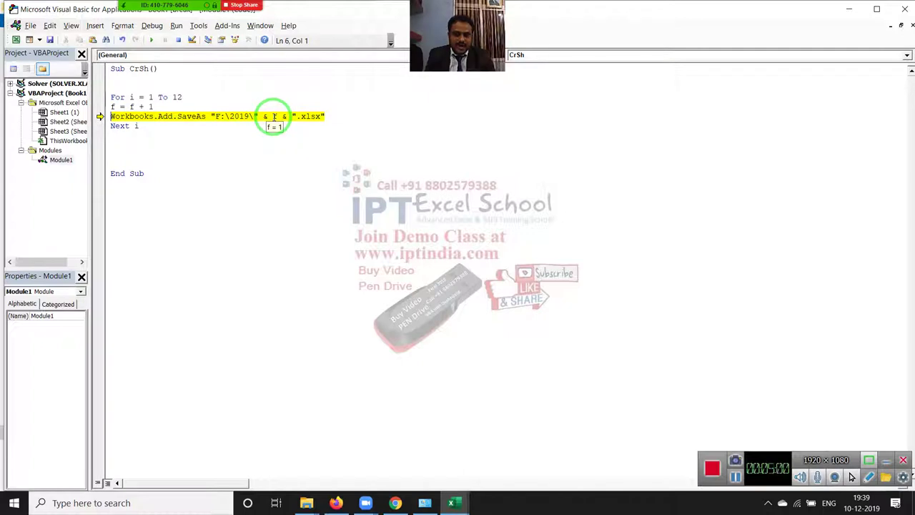
mouse_move(138, 71)
left_mouse_down()
mouse_move(95, 30)
mouse_move(71, 131)
left_mouse_up()
left_click(112, 126)
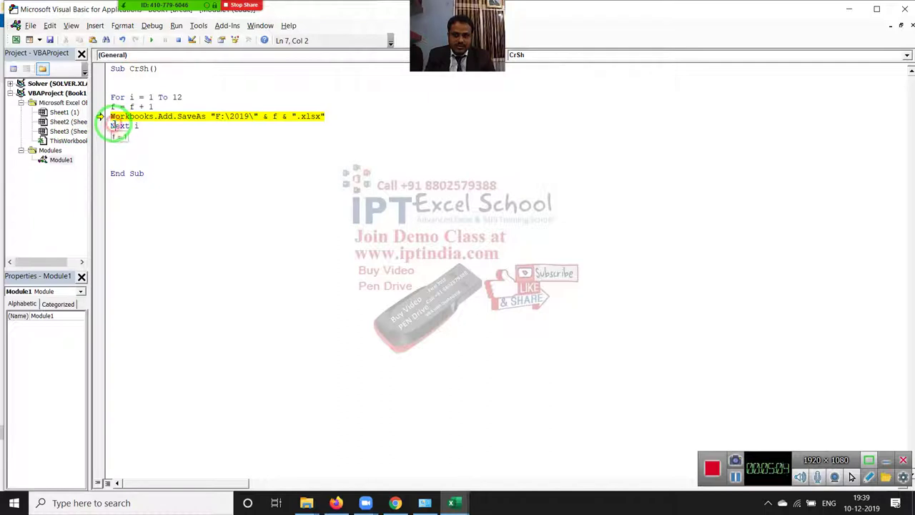
Step: Insert an ActiveWorkbook.Close True line above Next i and bring up Zoom's participants list
key("Return")
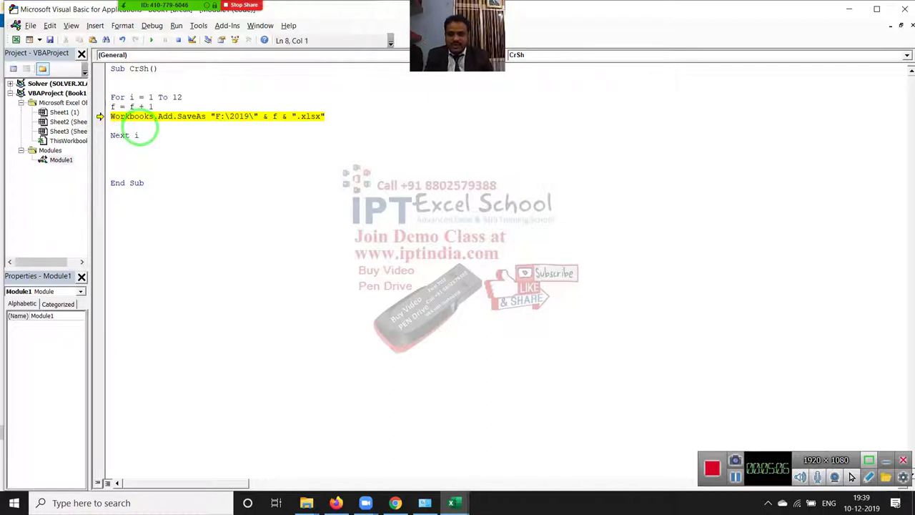
type("activeworkbook")
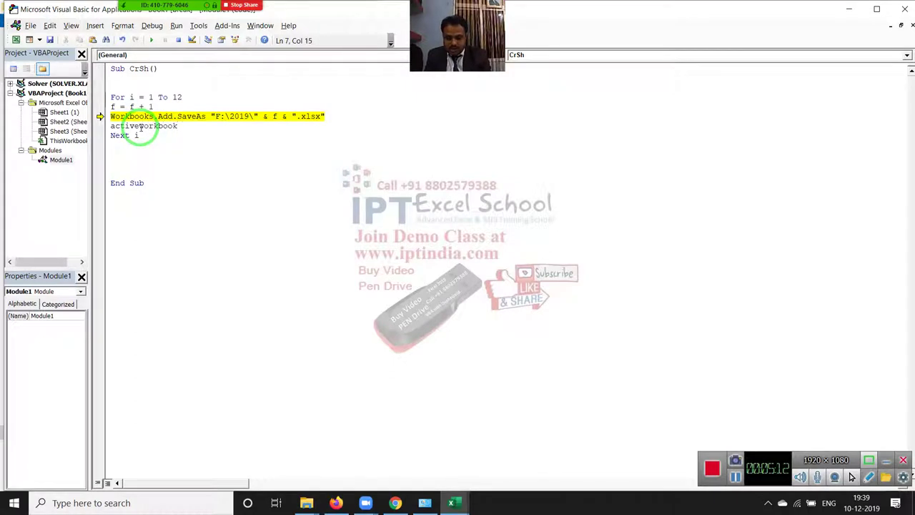
type(".clo")
key("Tab")
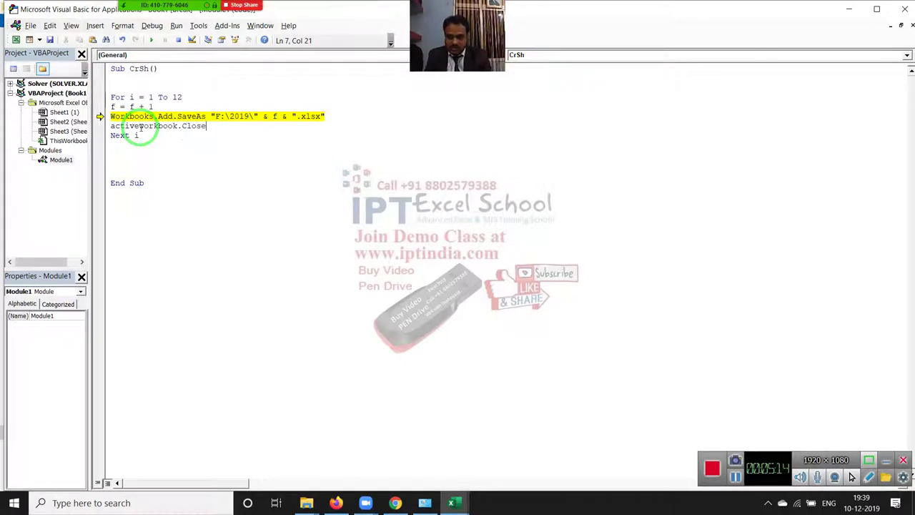
left_click(140, 136)
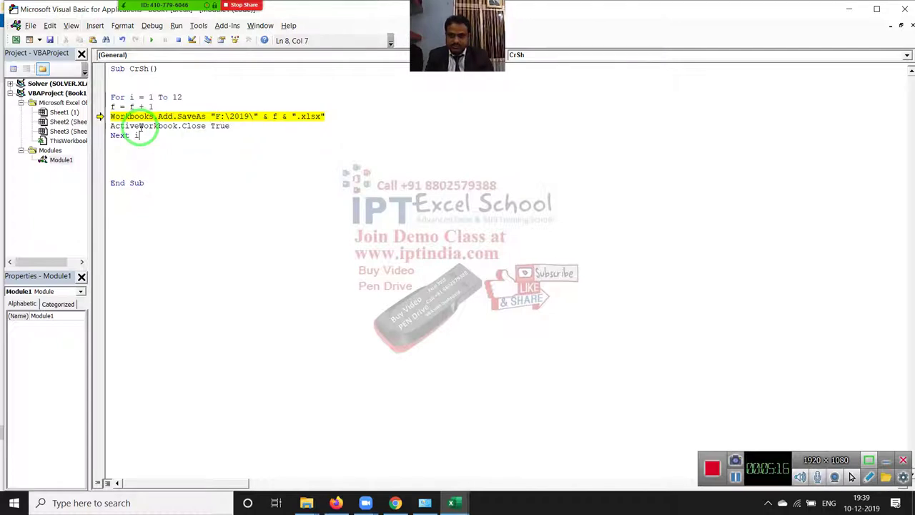
left_click(139, 14)
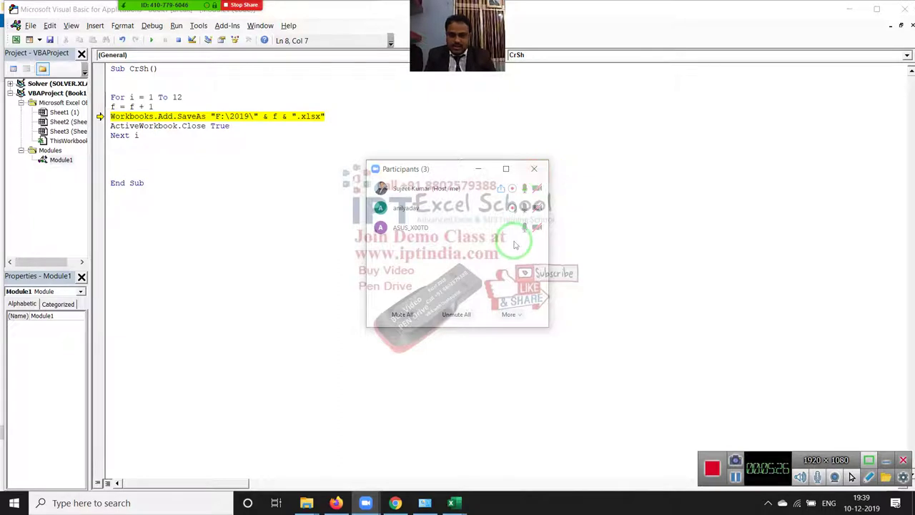
Step: Dismiss a participant's More options in Zoom and close the Participants window
mouse_move(443, 227)
left_click(532, 229)
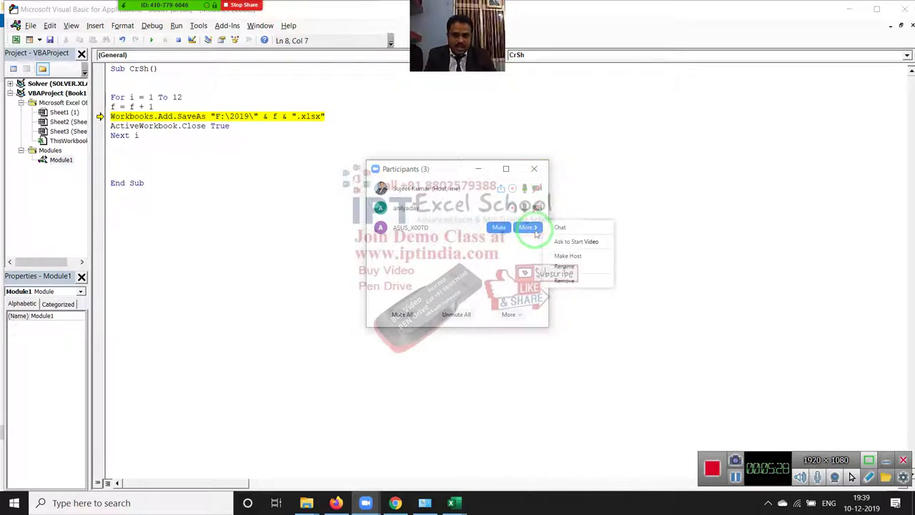
left_click(510, 259)
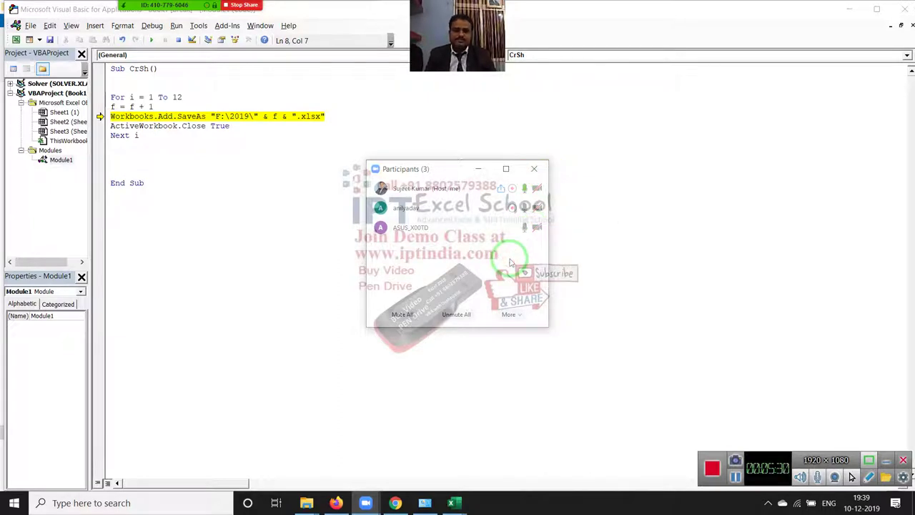
left_click(535, 169)
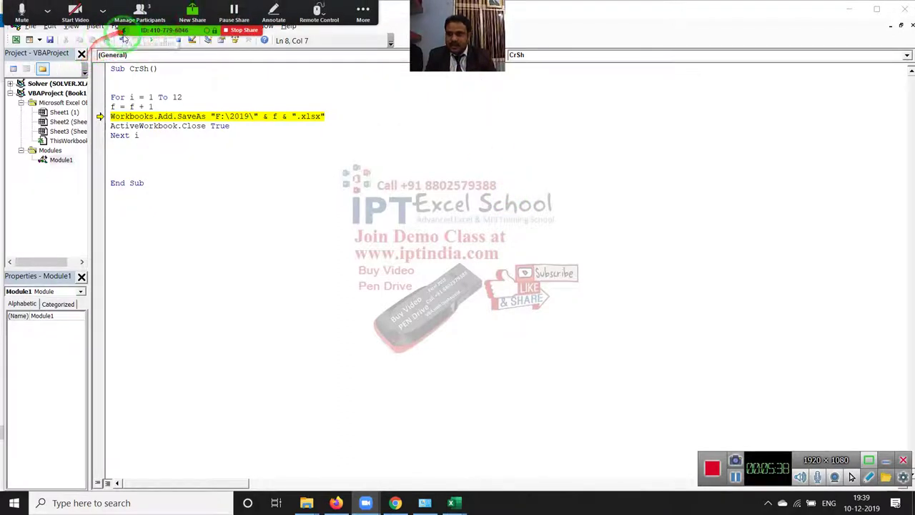
mouse_move(273, 116)
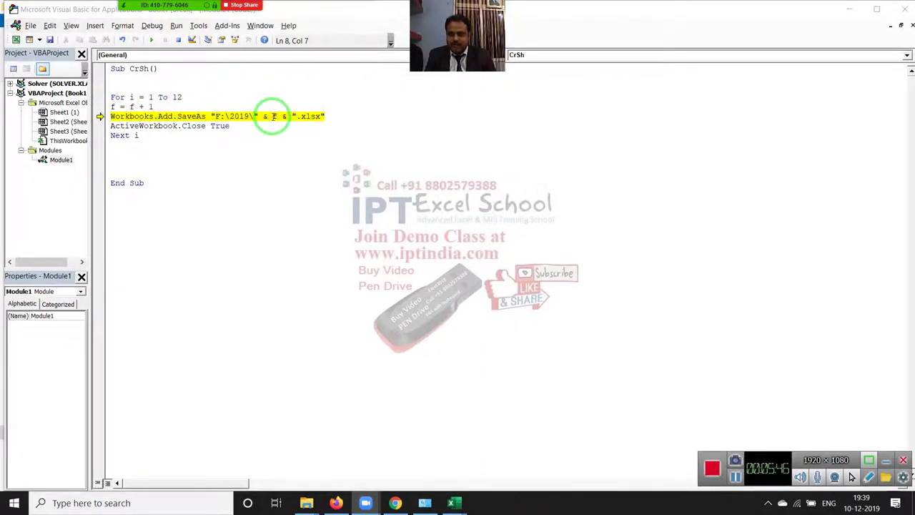
Step: Step through SaveAs, the Close line and Next i so the loop returns to f = f + 1
left_click(148, 27)
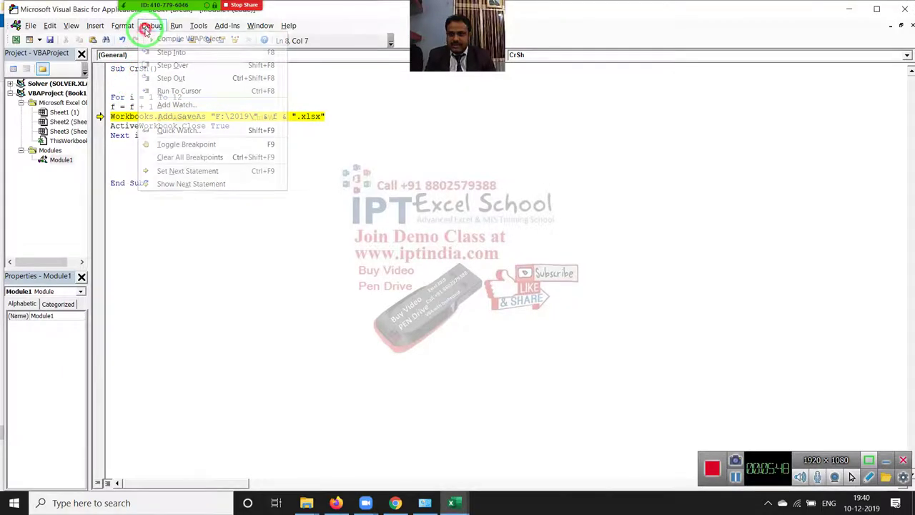
left_click(167, 53)
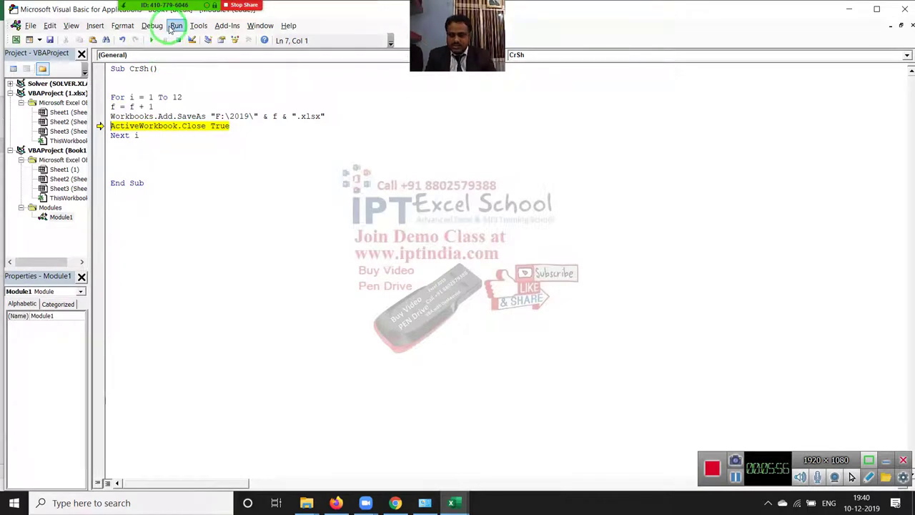
left_click(171, 27)
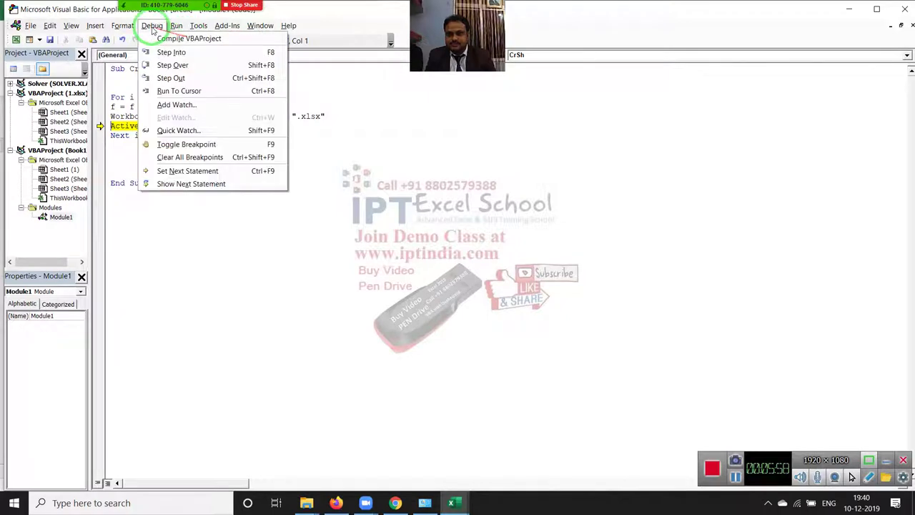
left_click(247, 52)
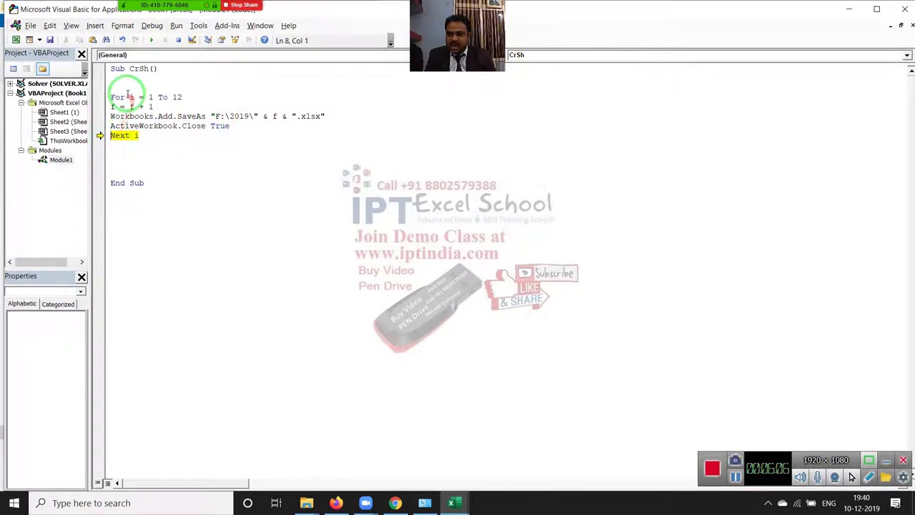
left_click_drag(131, 96, 224, 94)
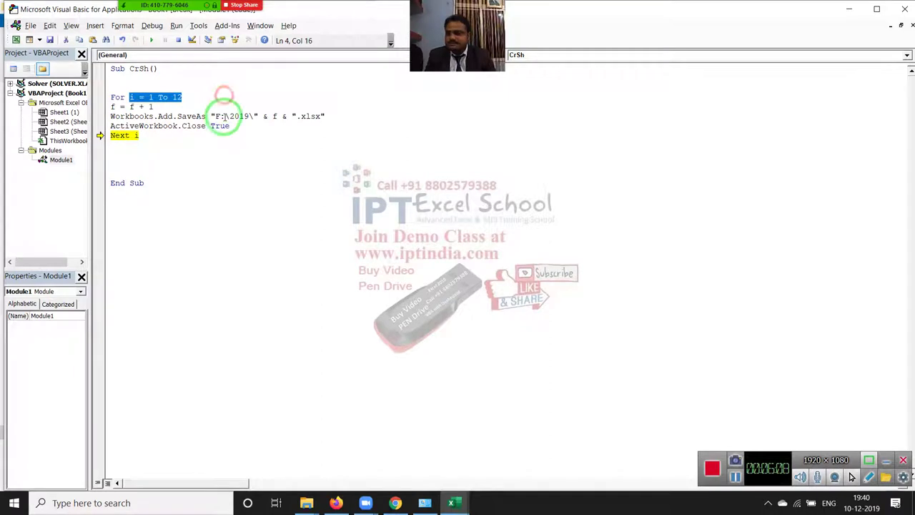
left_click(152, 26)
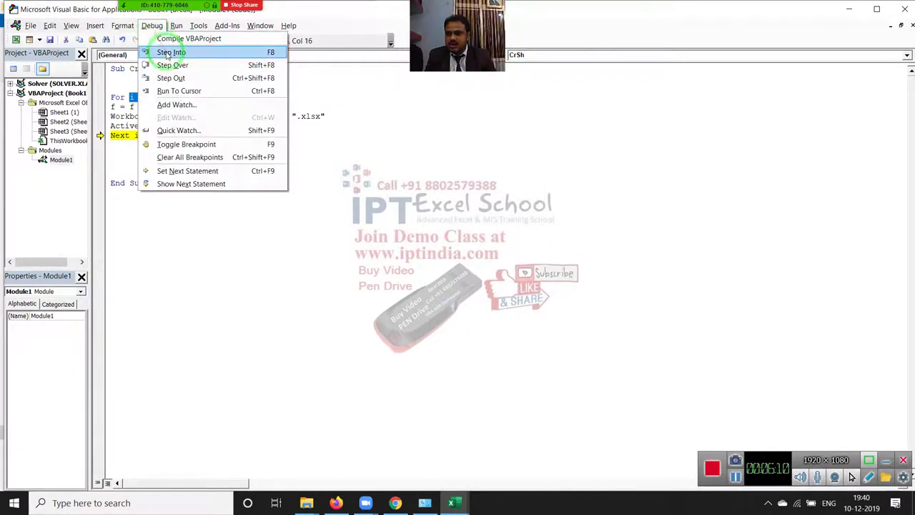
left_click(168, 52)
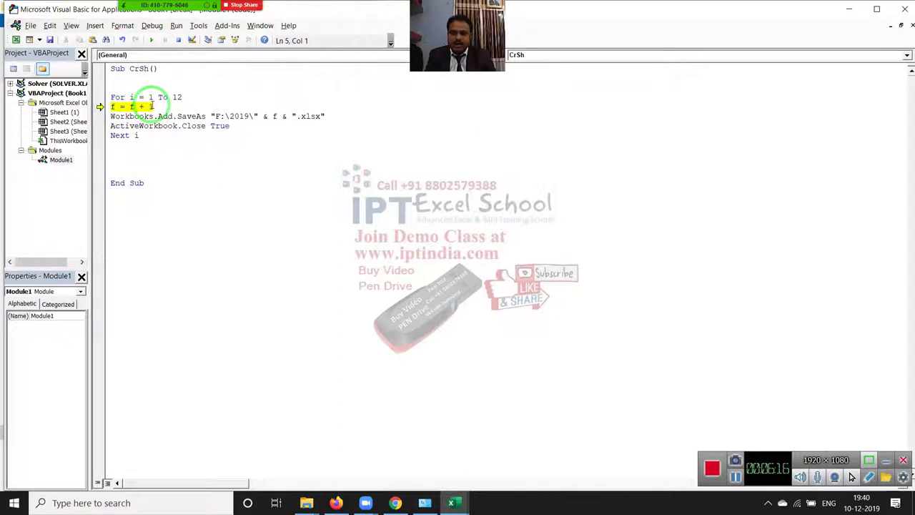
Step: Add two blank lines above Next i and put the caret back on f = f + 1
left_click_drag(152, 106, 110, 106)
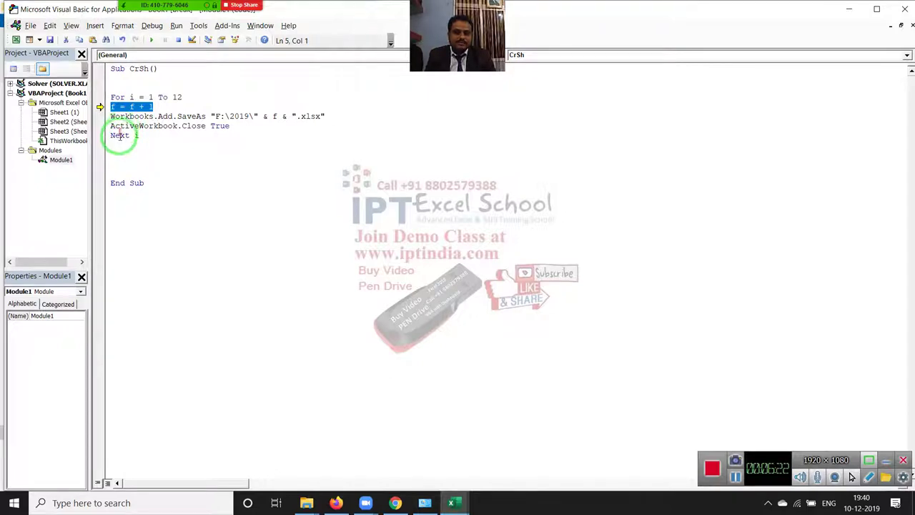
left_click_drag(129, 135, 111, 136)
key("Return")
key("Return")
left_click(113, 107)
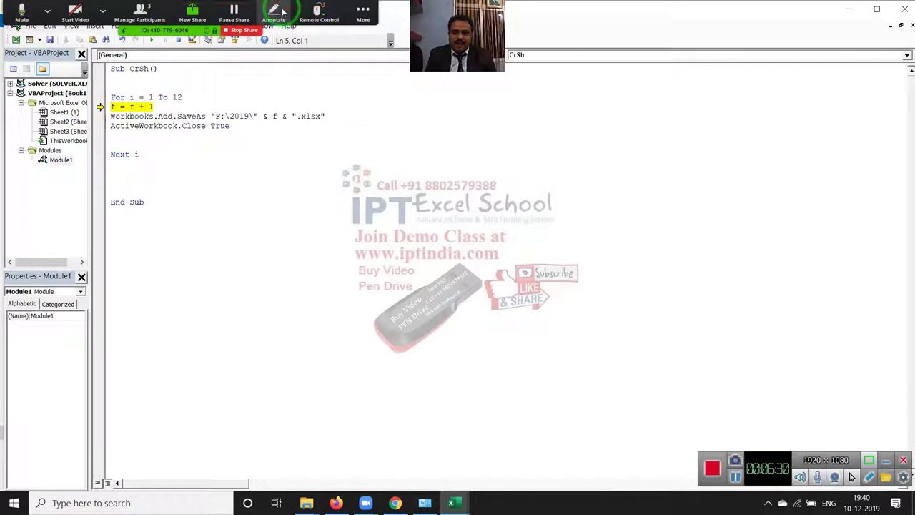
Step: Draw a blue bracket around the loop body, labelled i = 1 to 12 at top and Next i at bottom
left_click(274, 10)
left_click_drag(519, 114, 630, 322)
mouse_move(520, 111)
left_mouse_down()
mouse_move(594, 108)
mouse_move(648, 90)
mouse_move(658, 105)
mouse_move(701, 71)
left_mouse_up()
mouse_move(691, 88)
left_mouse_down()
mouse_move(737, 79)
mouse_move(772, 86)
mouse_move(815, 71)
mouse_move(657, 356)
mouse_move(653, 333)
mouse_move(678, 363)
mouse_move(698, 362)
left_mouse_up()
left_click_drag(699, 336, 684, 362)
mouse_move(714, 329)
left_mouse_down()
mouse_move(715, 352)
mouse_move(721, 339)
left_mouse_up()
left_click_drag(751, 302, 762, 336)
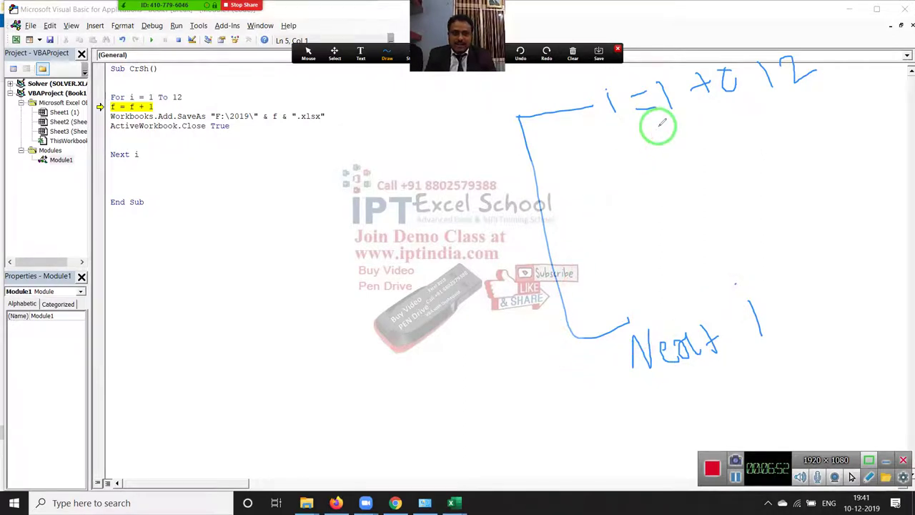
left_click_drag(423, 209, 428, 240)
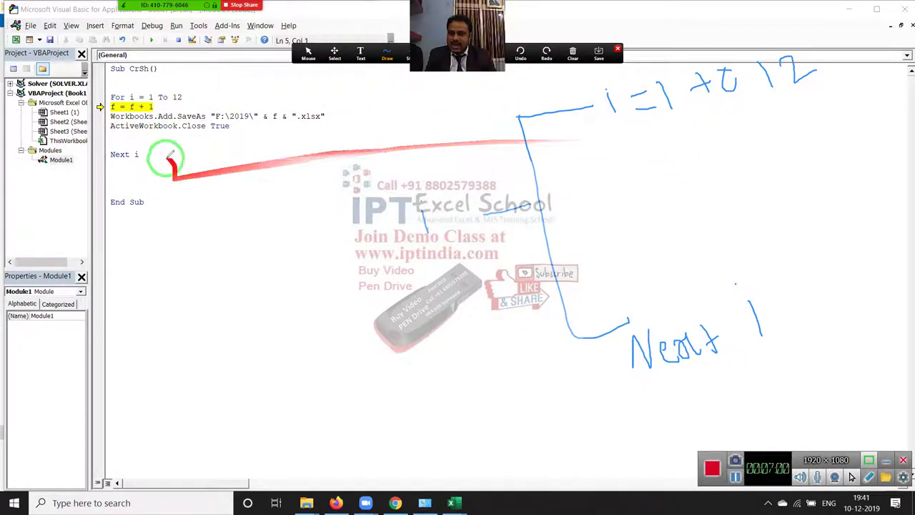
Step: Switch Zoom back to the mouse pointer and point out the loop's i and 12 bounds
left_click(308, 51)
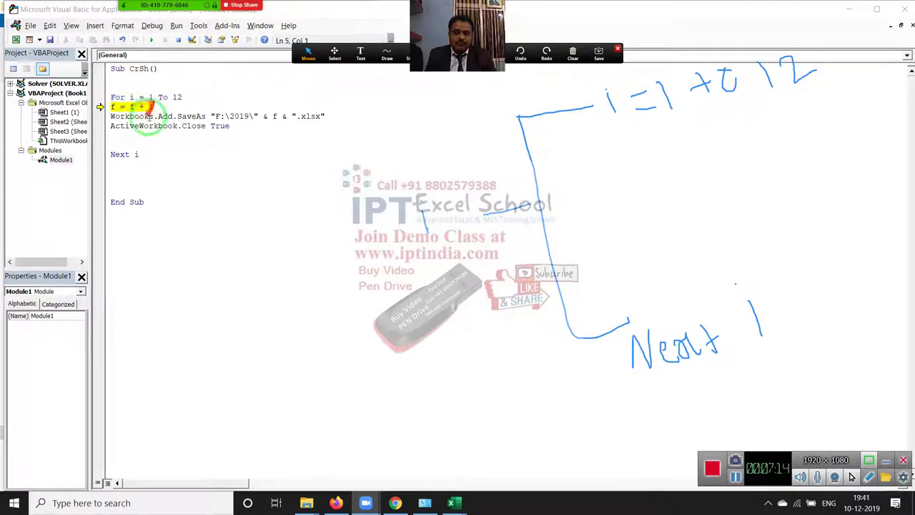
double_click(163, 154)
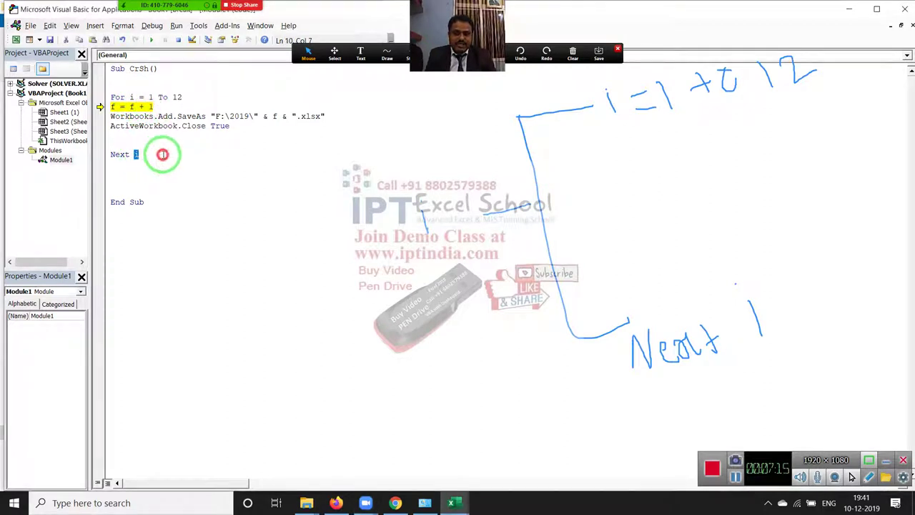
double_click(177, 97)
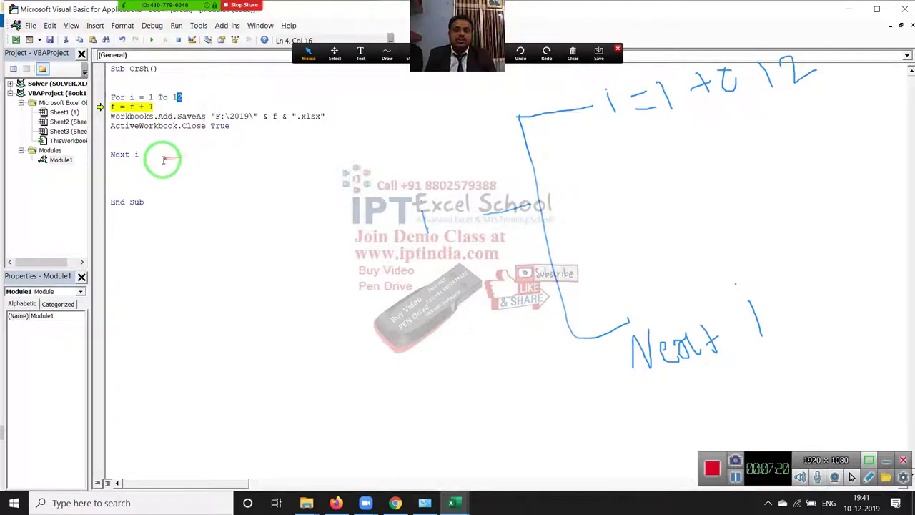
left_click(141, 174)
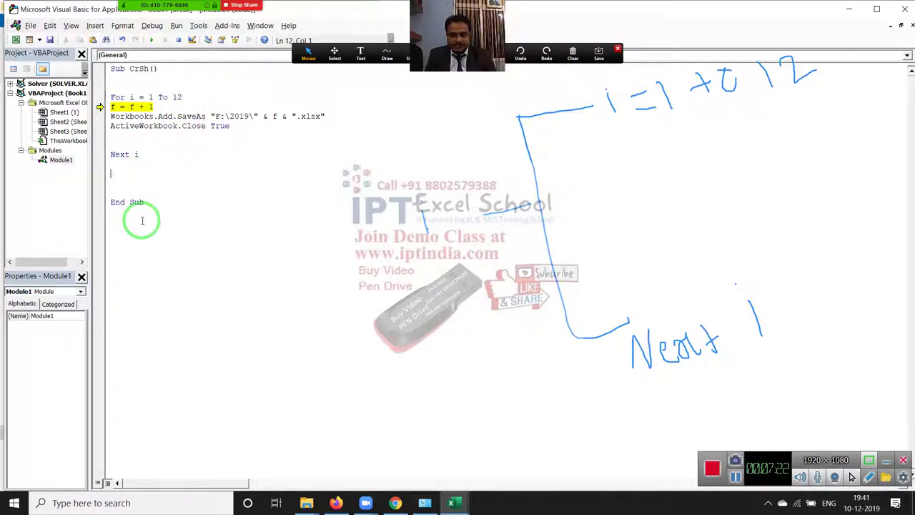
Step: Delete the f = f + 1 line, make SaveAs name files by i, and reset the paused run
left_click_drag(153, 107, 106, 107)
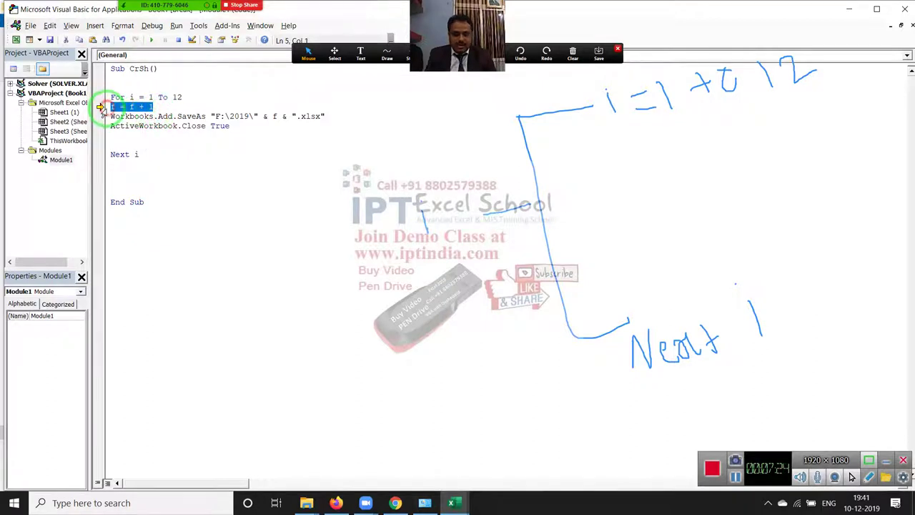
key("Delete")
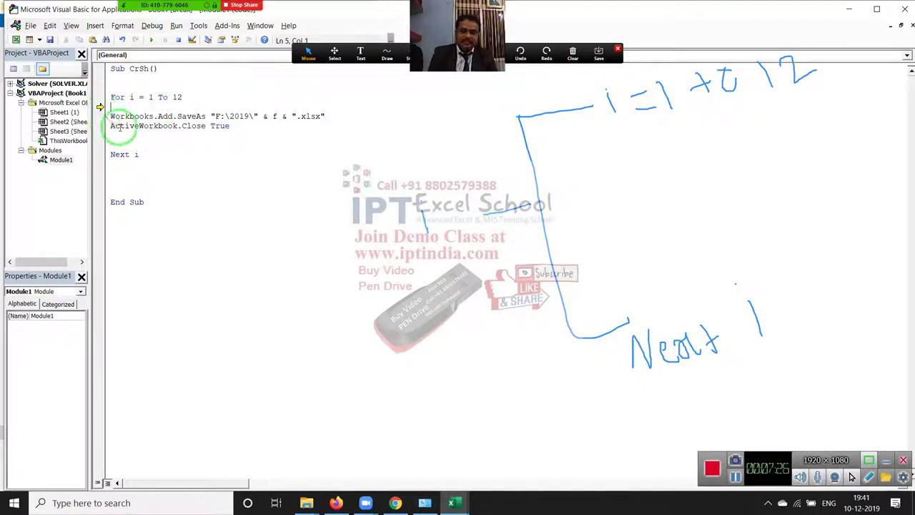
double_click(274, 116)
type("i")
left_click(286, 174)
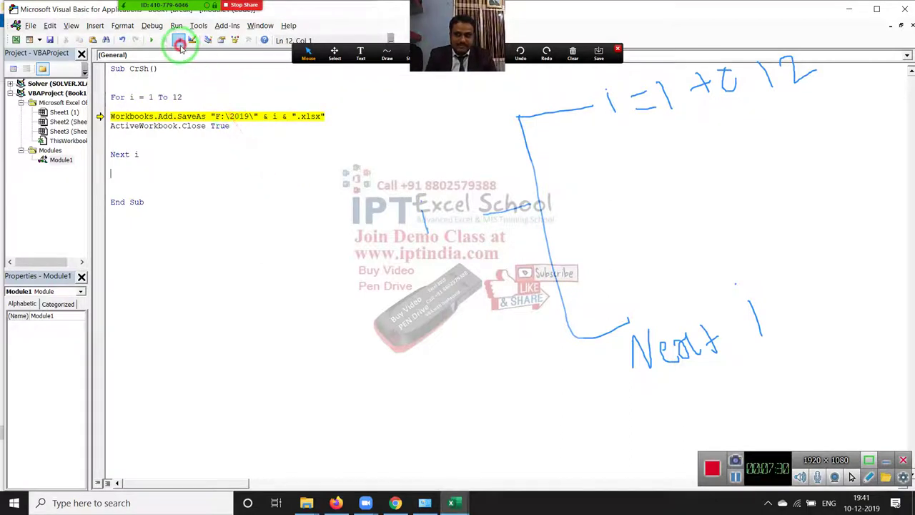
left_click(178, 39)
Step: Insert blank lines above the ActiveWorkbook.Close True line
left_click(111, 126)
key("Return")
key("Return")
key("Return")
key("Return")
left_click(179, 145)
left_click(308, 503)
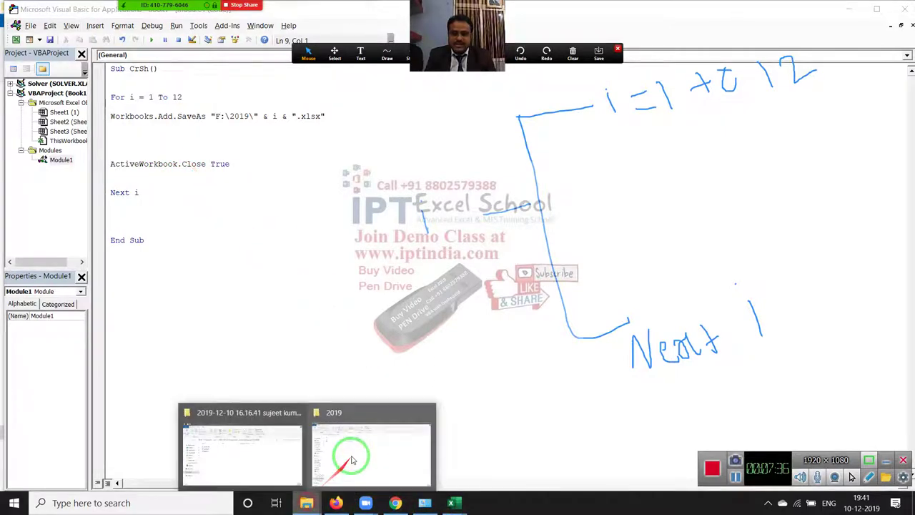
Step: Delete the test workbook 1 from F:\2019 and return to the VBA editor
left_click(364, 433)
left_click(121, 143)
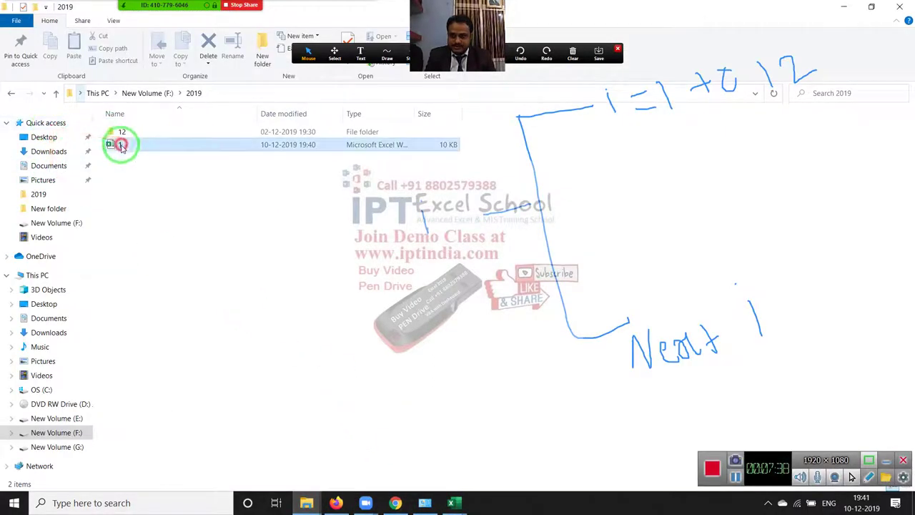
key("Delete")
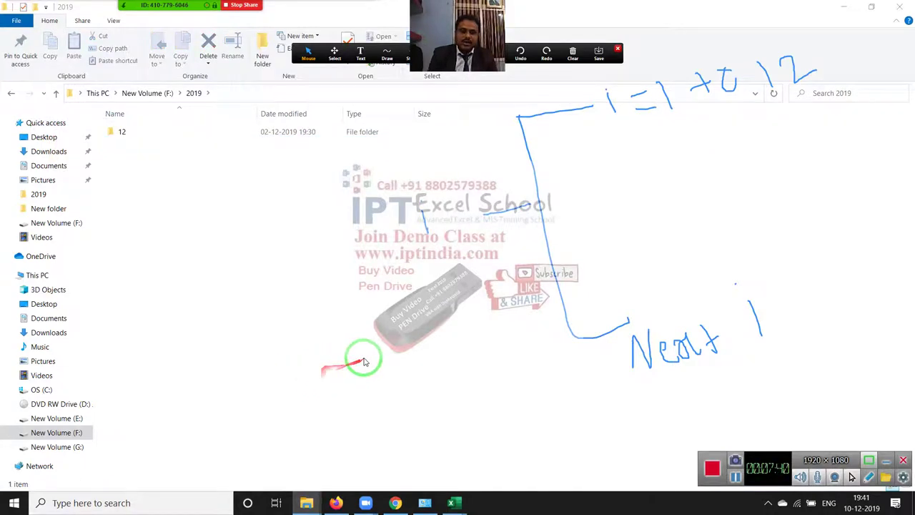
key("alt+Tab")
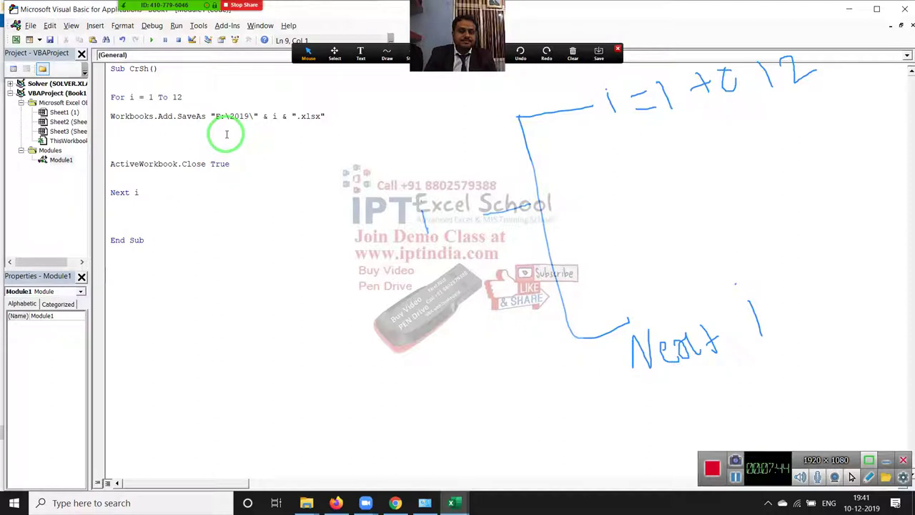
Step: Highlight the SaveAs statement, For i = 1 To 12, Next i and the loop body to explain the loop
left_click(226, 203)
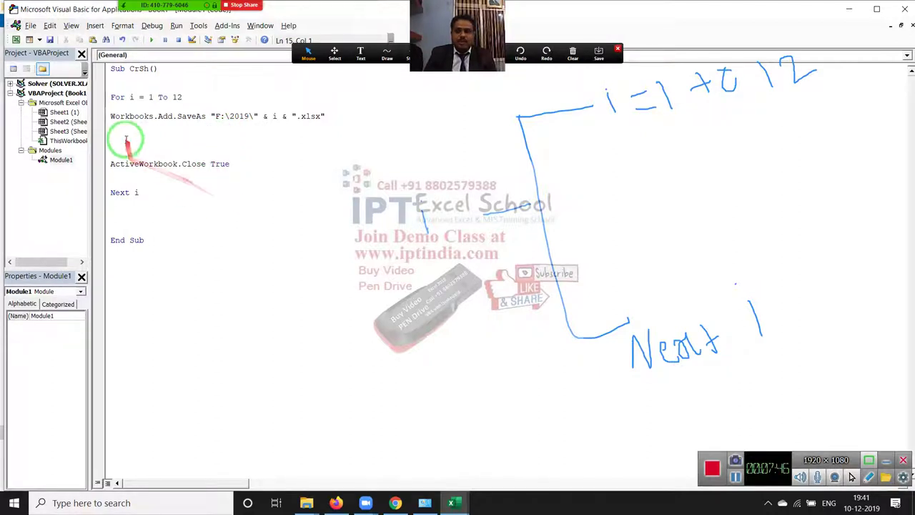
left_click_drag(111, 116, 264, 116)
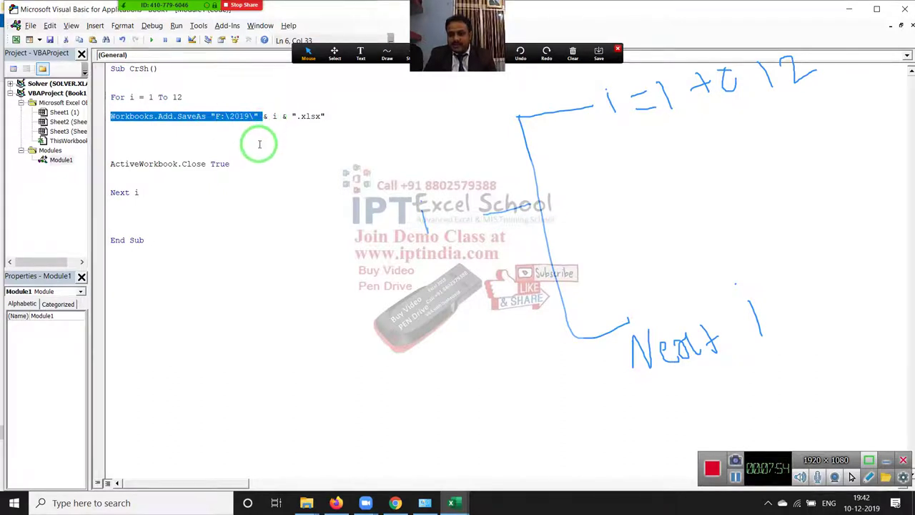
left_click(245, 147)
left_click_drag(111, 97, 196, 98)
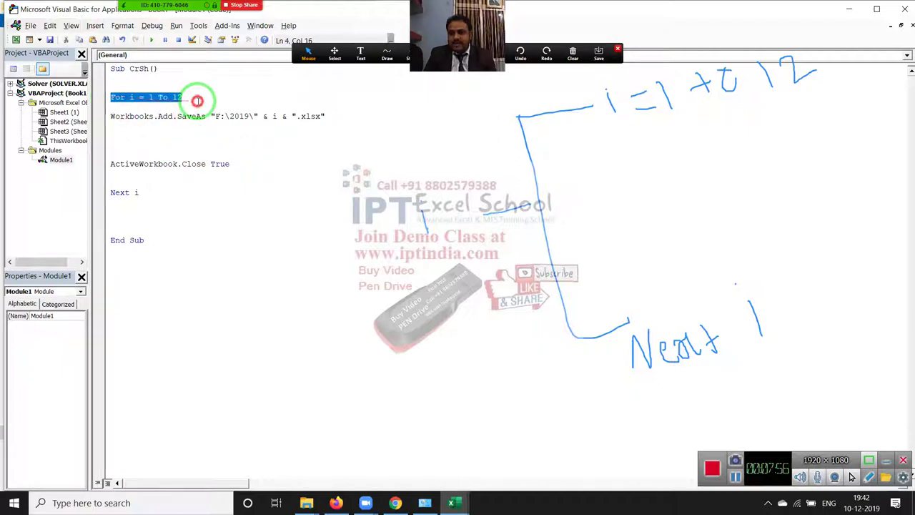
left_click_drag(112, 192, 156, 190)
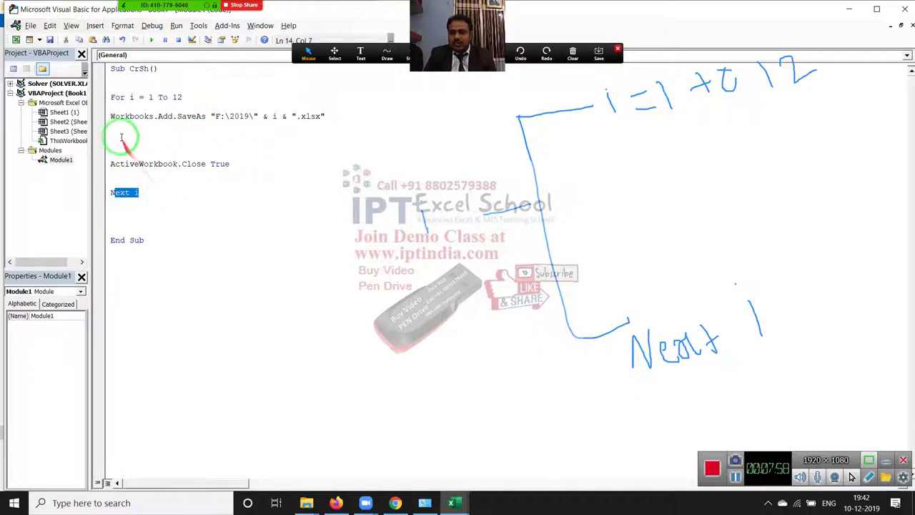
left_click_drag(104, 113, 105, 177)
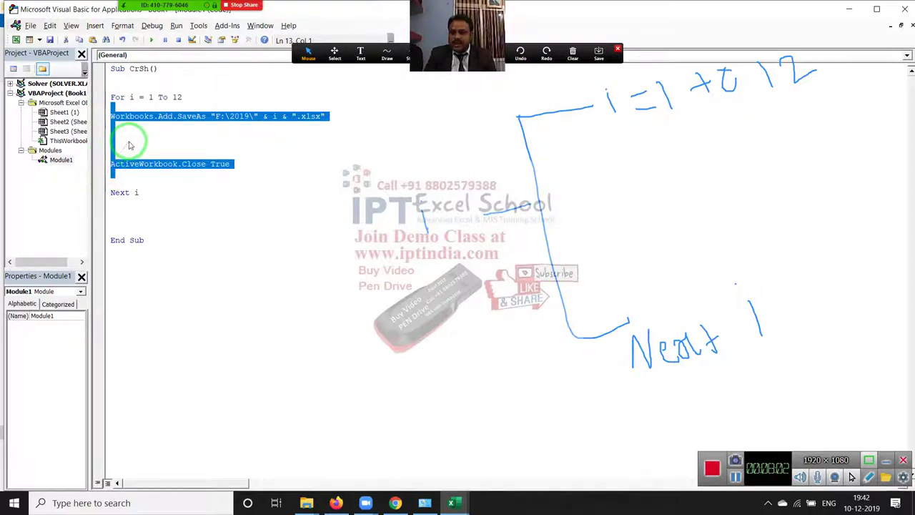
left_click(133, 143)
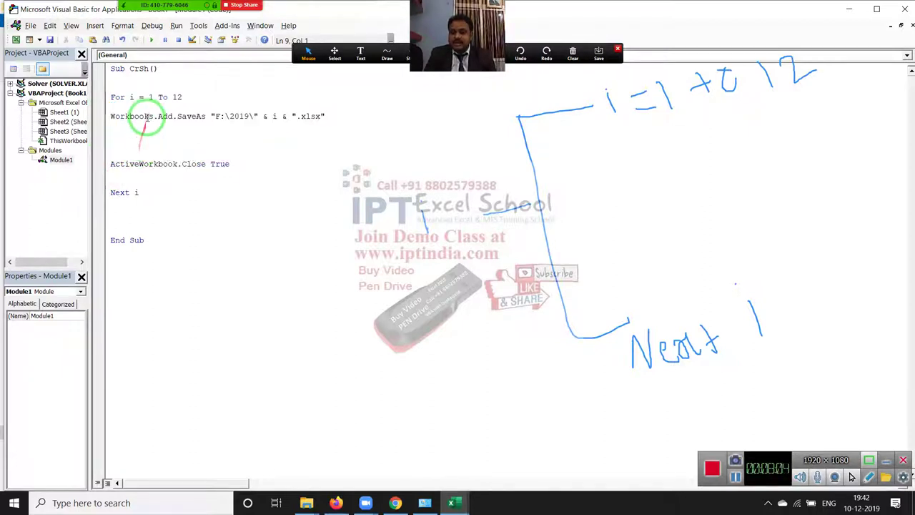
Step: Point out the 1 To 12 range and the i used in SaveAs, leaving the caret after SaveAs
left_click_drag(146, 97, 189, 100)
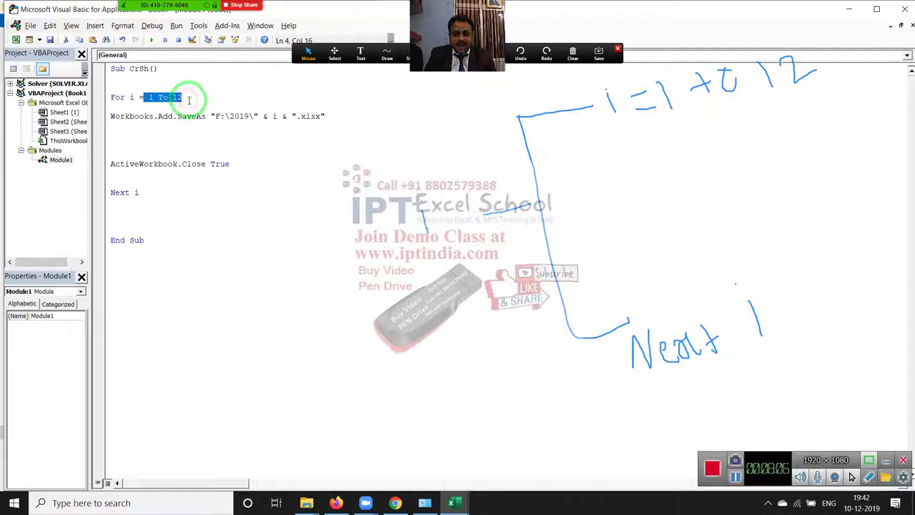
left_click(193, 137)
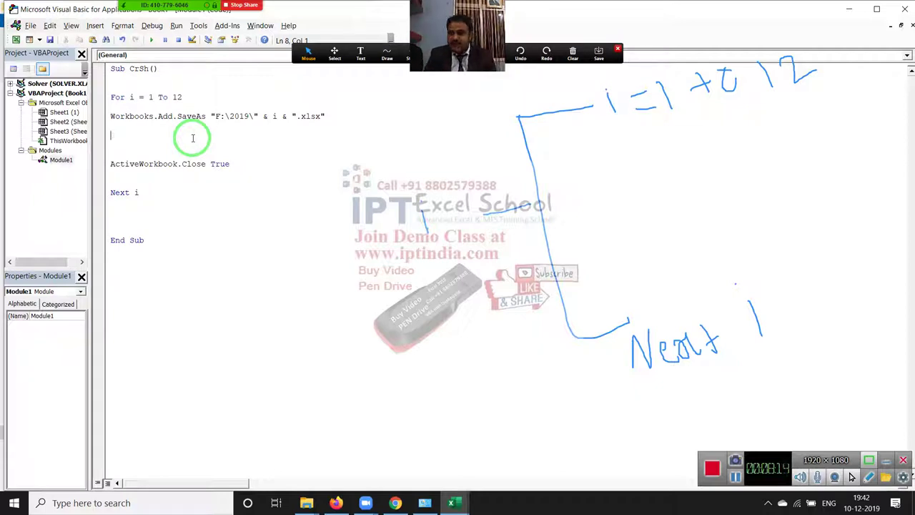
double_click(274, 116)
double_click(131, 98)
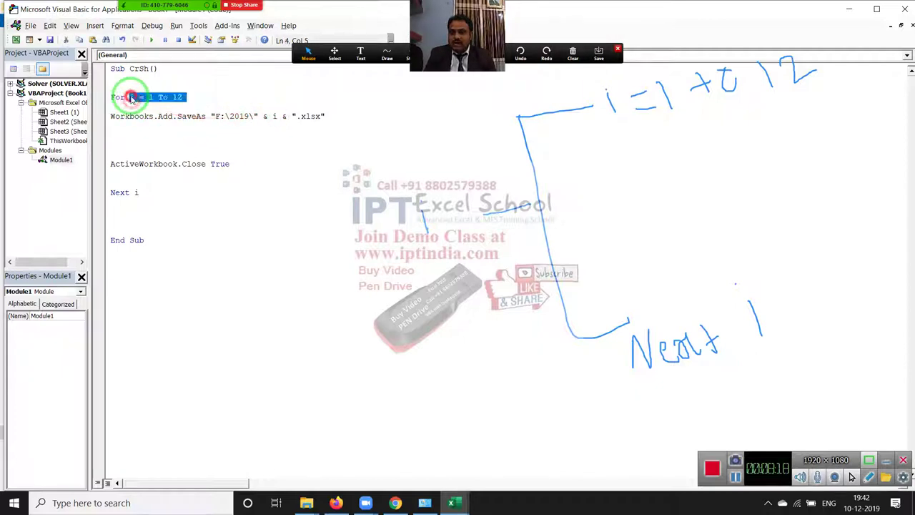
double_click(274, 116)
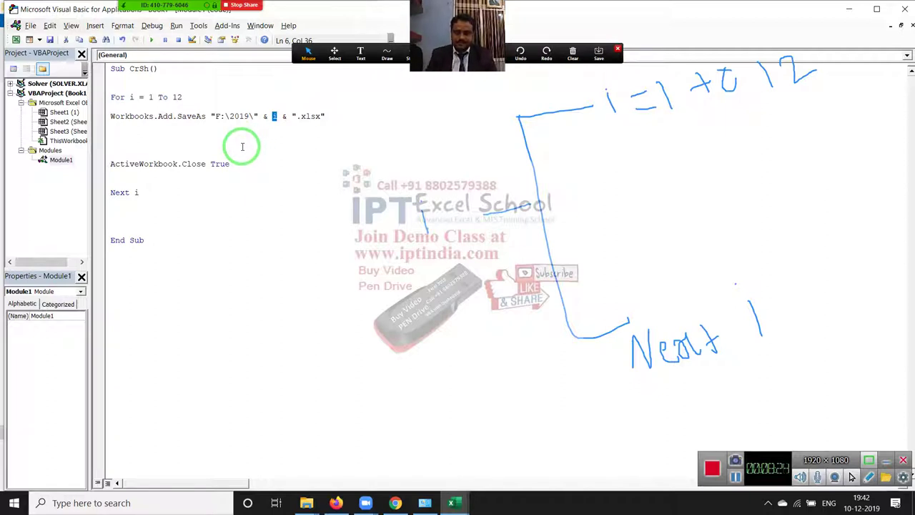
left_click(242, 147)
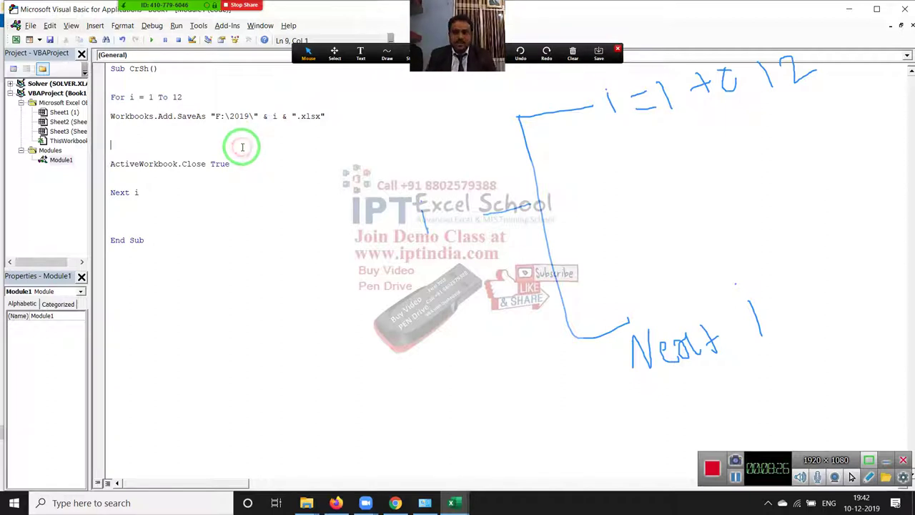
left_click(166, 132)
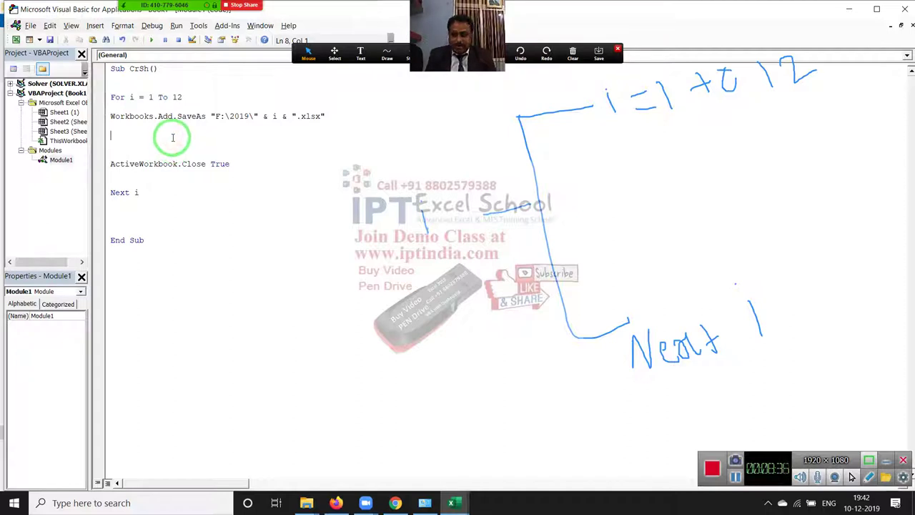
Step: Add a Sheets.Add , , 31 line after SaveAs, with a blank line above it
type("sheets.Add")
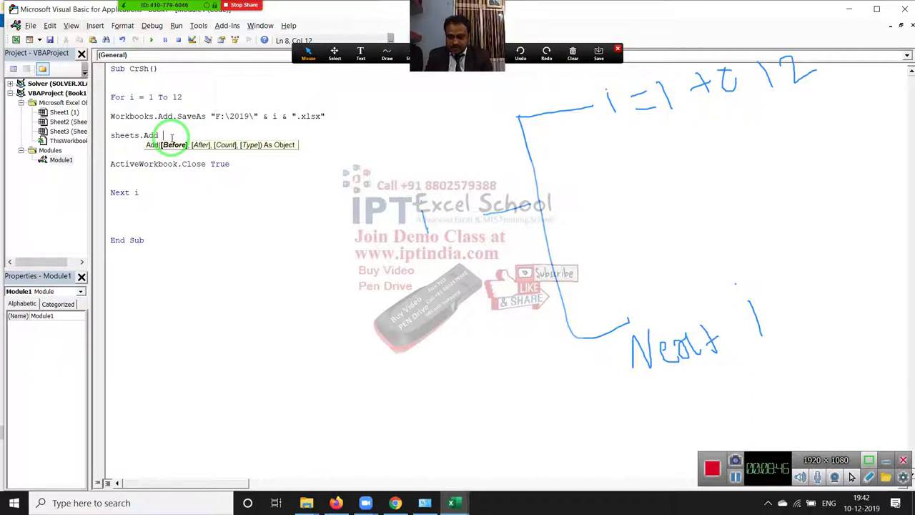
type(" ,,31")
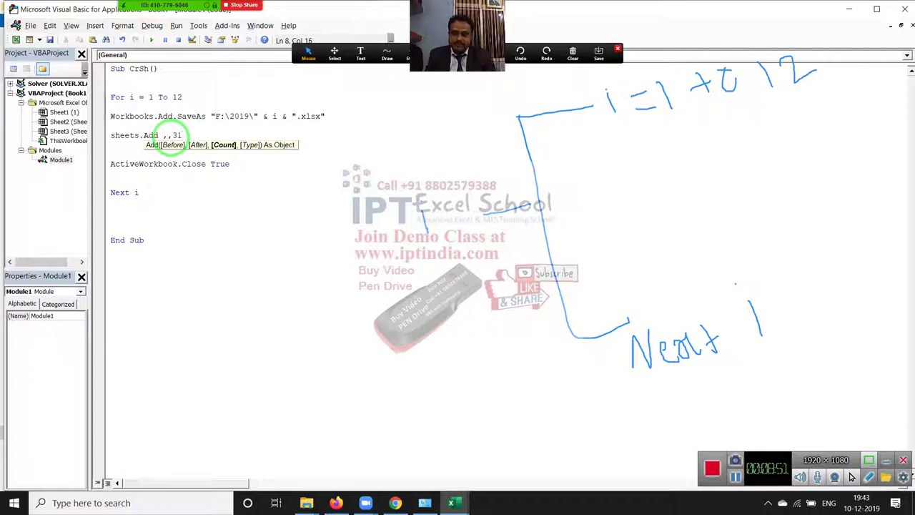
left_click(191, 226)
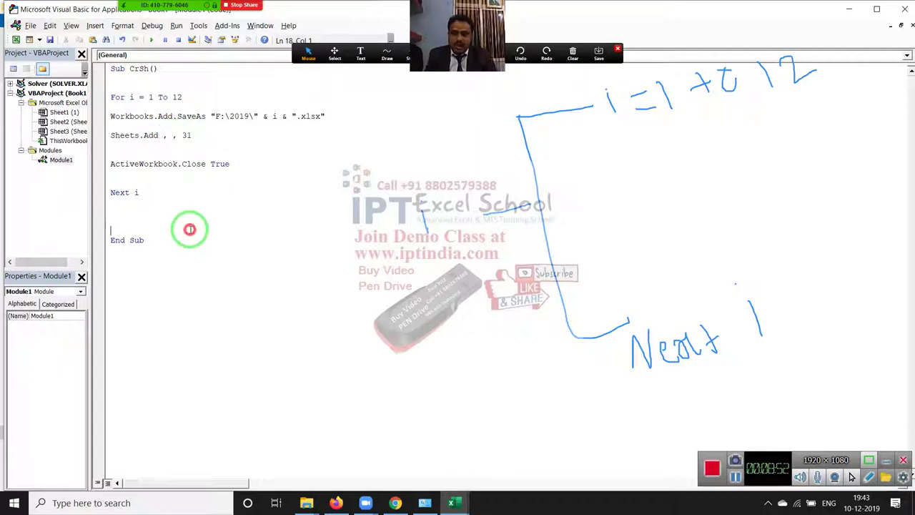
double_click(187, 136)
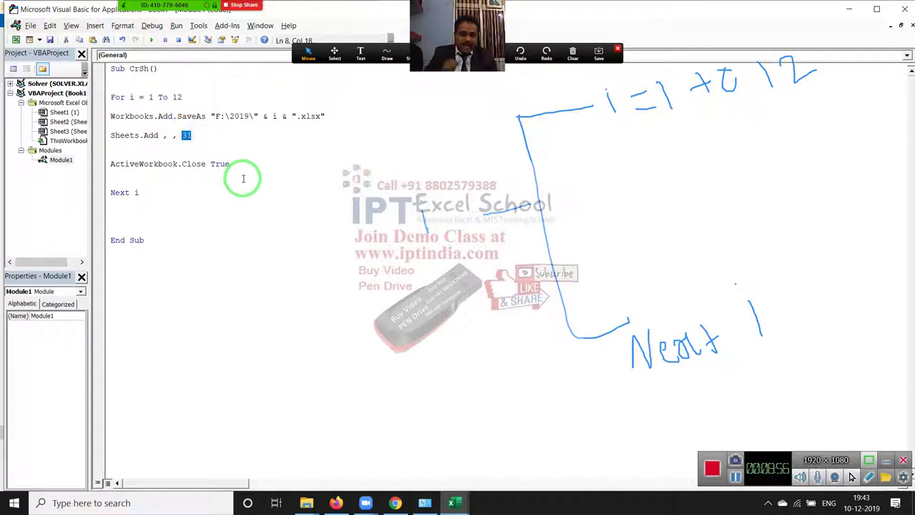
left_click(111, 136)
key("Return")
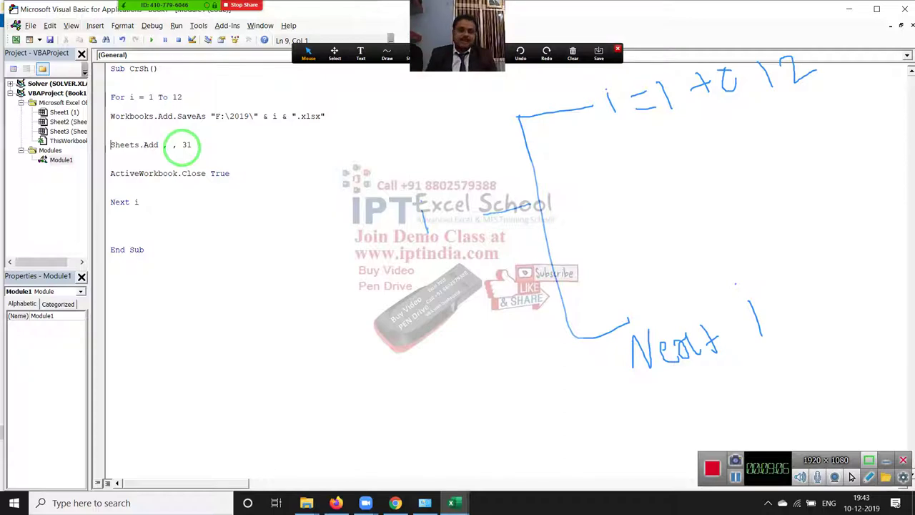
key("alt+Tab")
Step: Back in the Excel sheet, enter month number 1 in C6
key("alt+Tab")
key("alt+Tab")
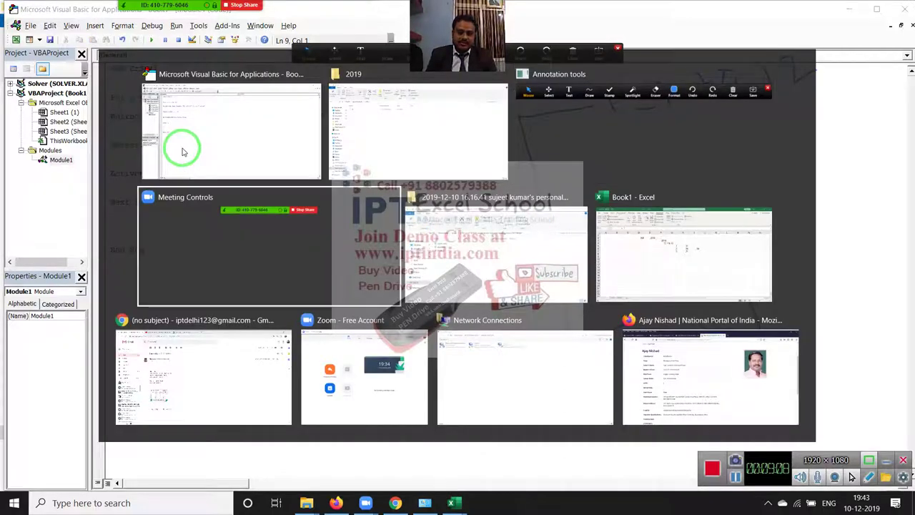
key("alt+Tab")
key("alt+Tab")
left_click_drag(1, 229, 98, 220)
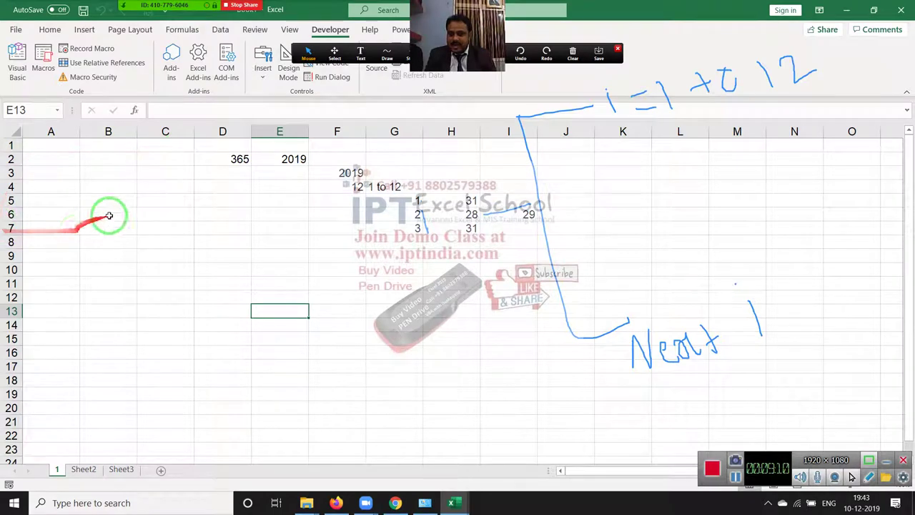
left_click(173, 215)
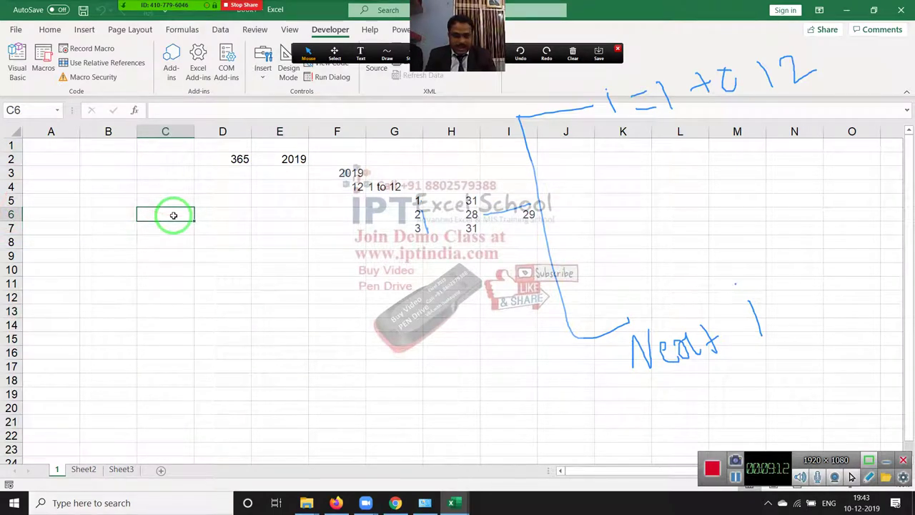
type("1")
key("Return")
key("Up")
key("Right")
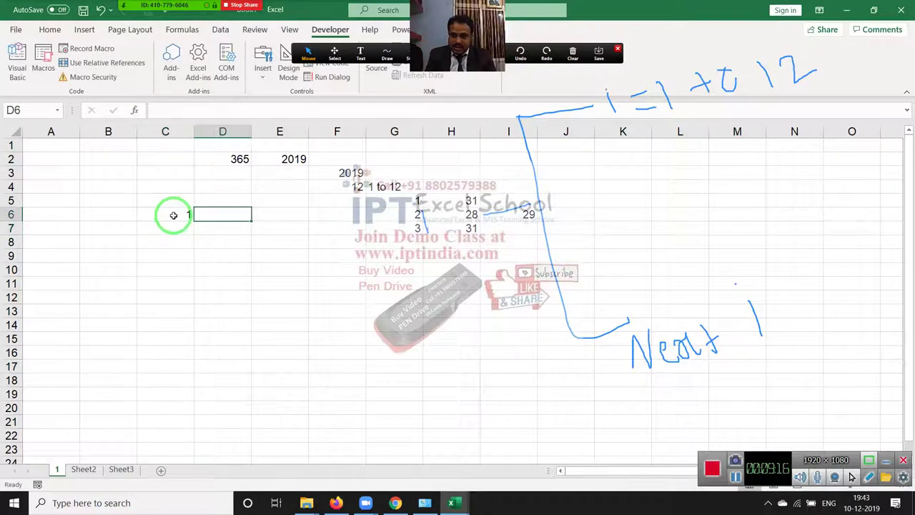
Step: Enter the formula =DATE(2019,C6,1) in D6
type("=date")
key("Tab")
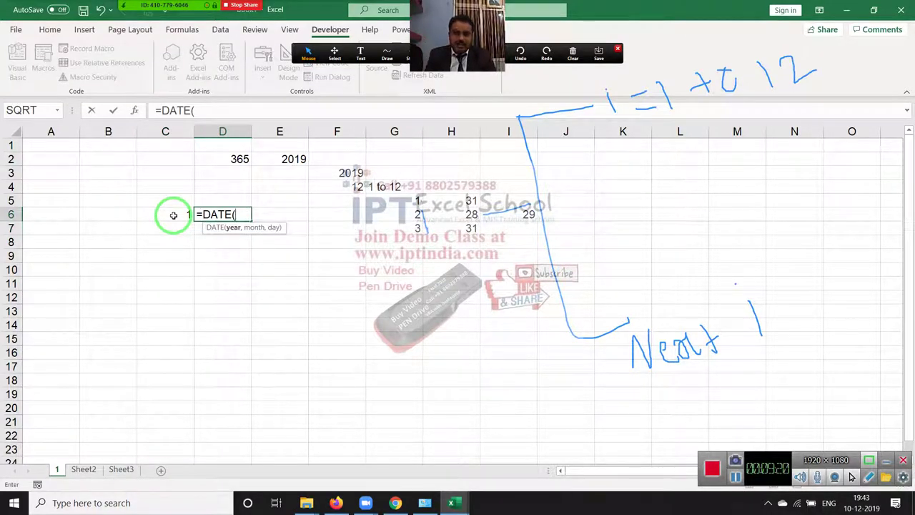
type("2019")
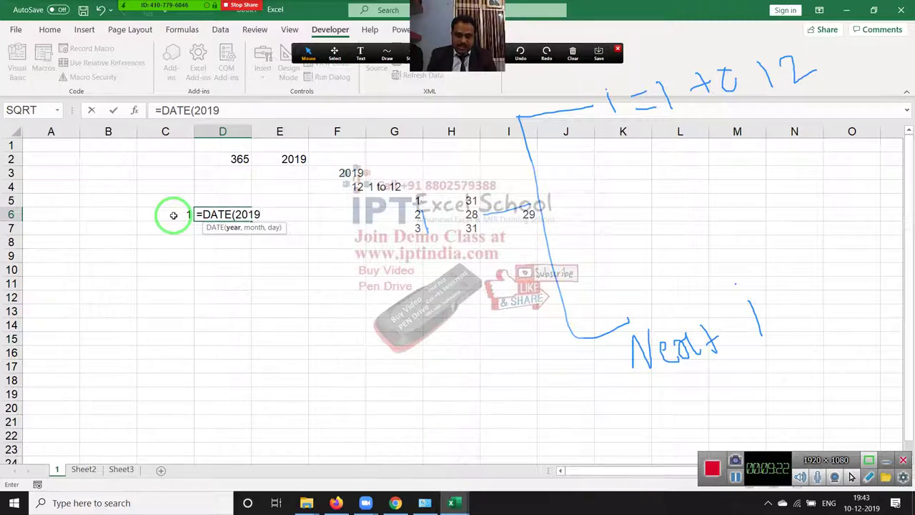
type(",")
left_click(172, 214)
type(",")
key("Return")
key("Up")
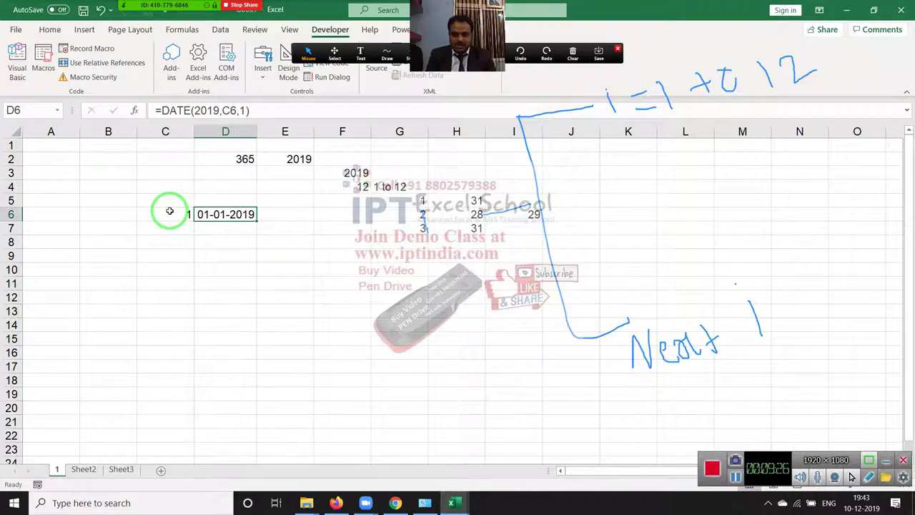
Step: Change C6 to 2 so D6 shows 01-02-2019
left_click(170, 211)
type("2")
key("Return")
key("Up")
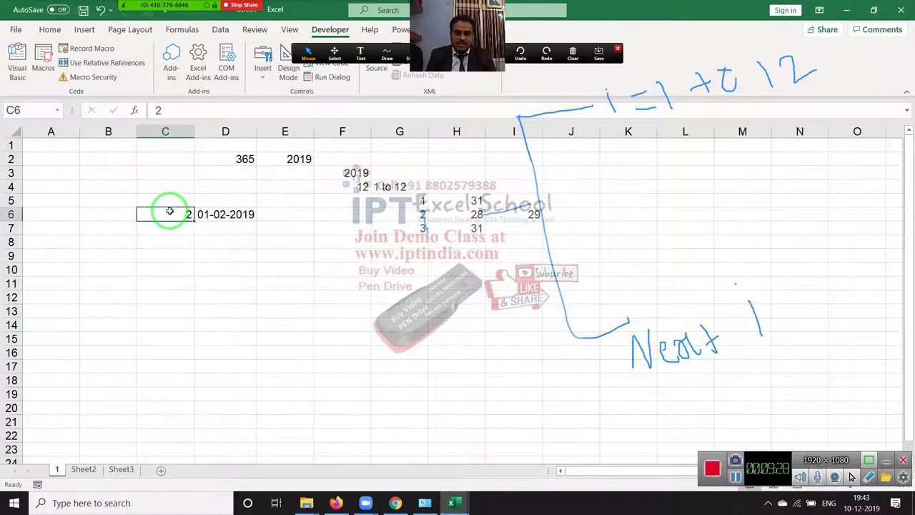
key("Right")
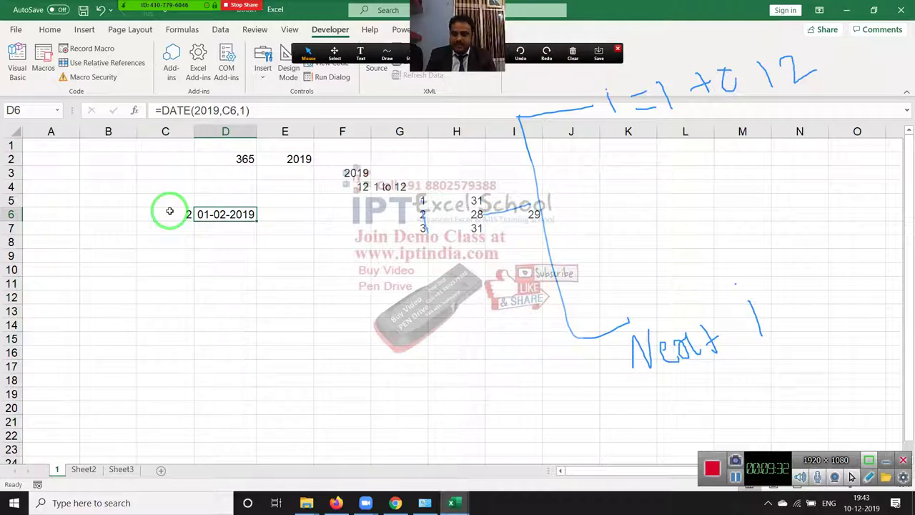
key("alt+F11")
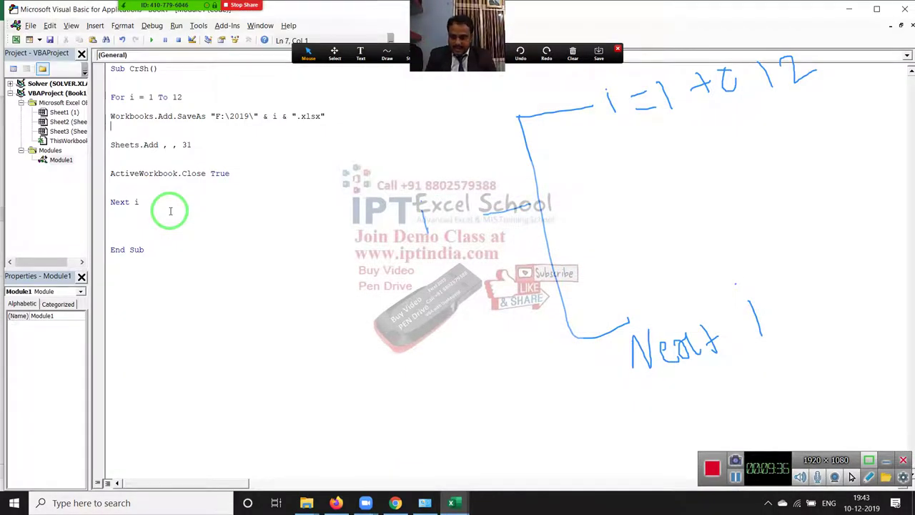
Step: Below SaveAs, enter d = "1-" & i & "-2019", clearing the compile error and fixing the spacing
type("d=\"1-\"&i&\"-")
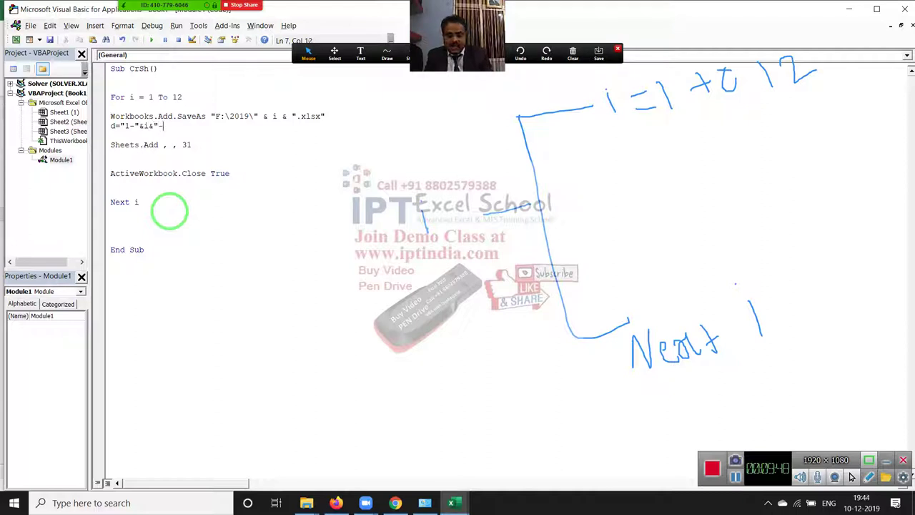
type("\"")
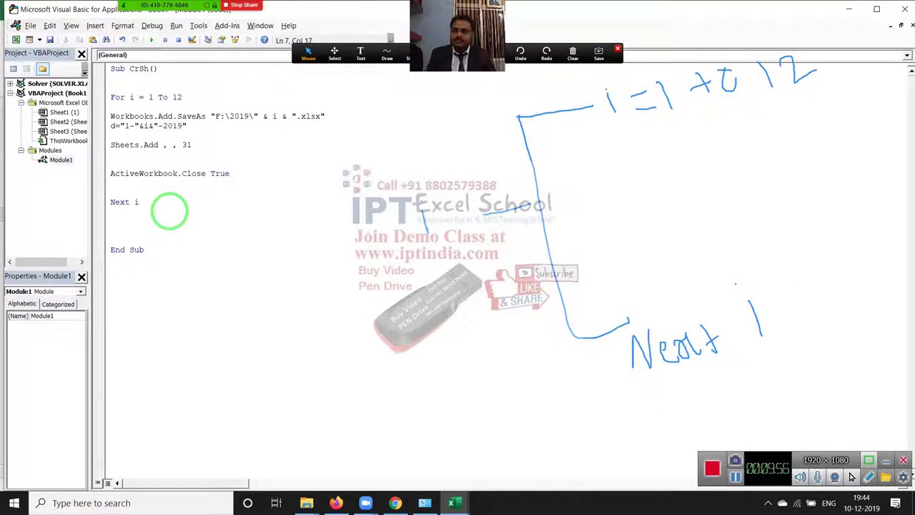
left_click(170, 211)
key("Return")
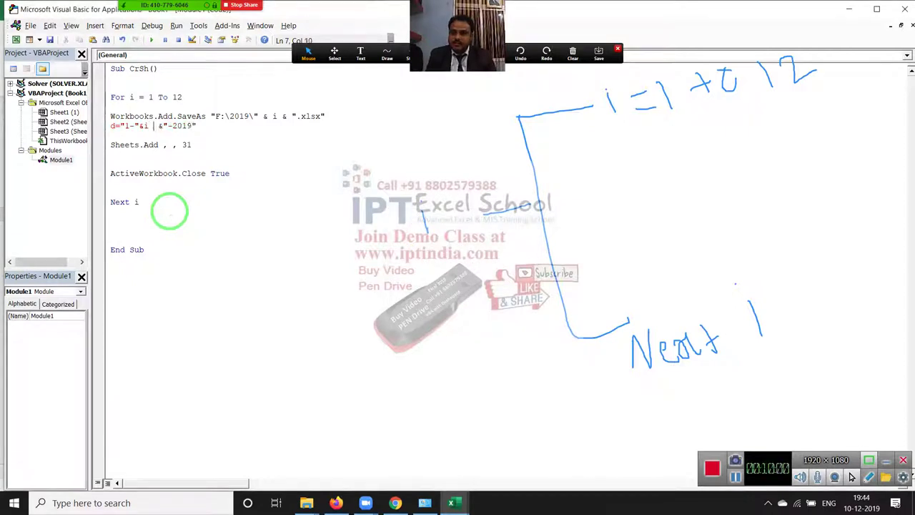
key("Right")
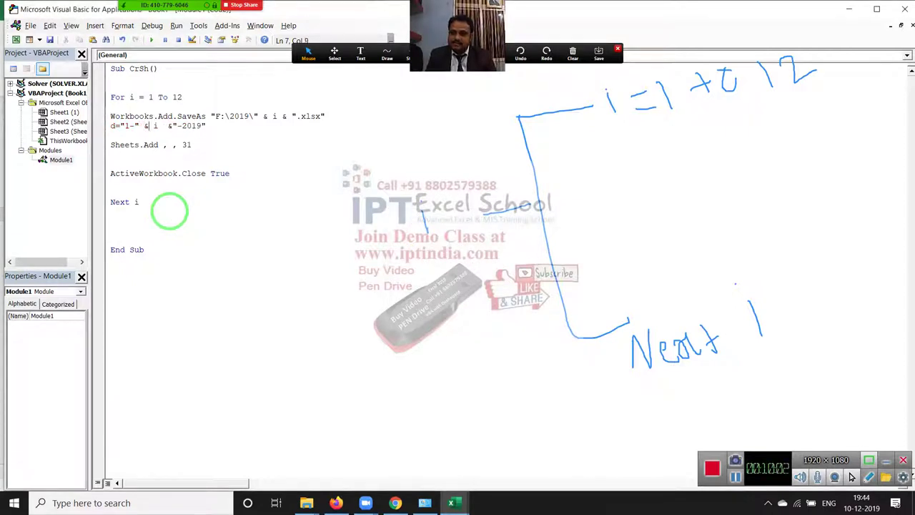
key("Left")
key("Return")
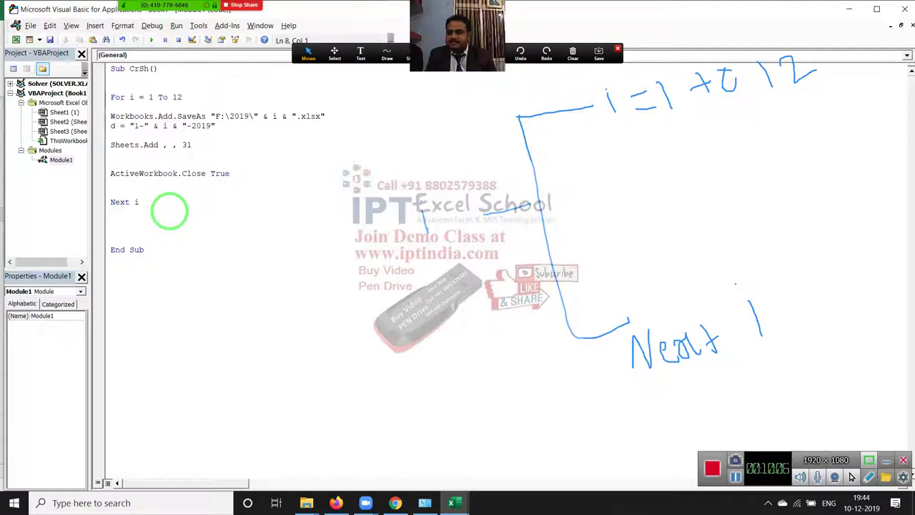
Step: Mark up the code with the Zoom pen, writing a 1-1-2019 example and underlining the d = line
left_click(509, 51)
left_click(572, 52)
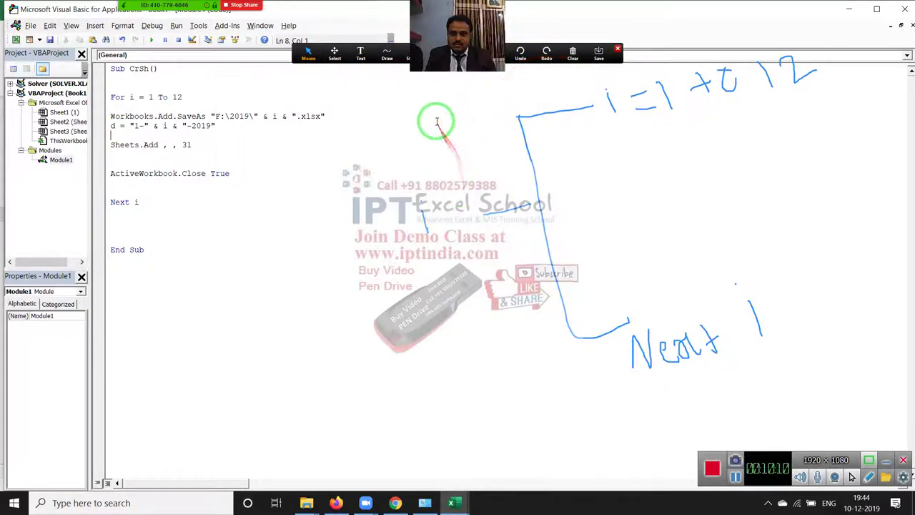
left_click(387, 53)
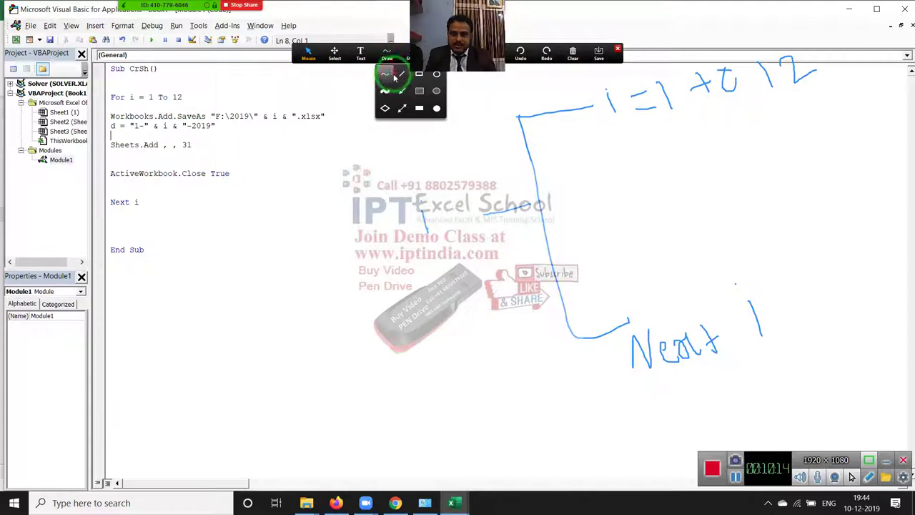
left_click(386, 74)
mouse_move(379, 135)
left_mouse_down()
mouse_move(21, 236)
mouse_move(21, 447)
mouse_move(102, 408)
mouse_move(10, 403)
mouse_move(125, 118)
left_mouse_up()
mouse_move(279, 161)
left_mouse_down()
mouse_move(307, 160)
mouse_move(322, 143)
mouse_move(337, 149)
mouse_move(353, 133)
mouse_move(364, 139)
mouse_move(377, 119)
mouse_move(382, 140)
left_mouse_up()
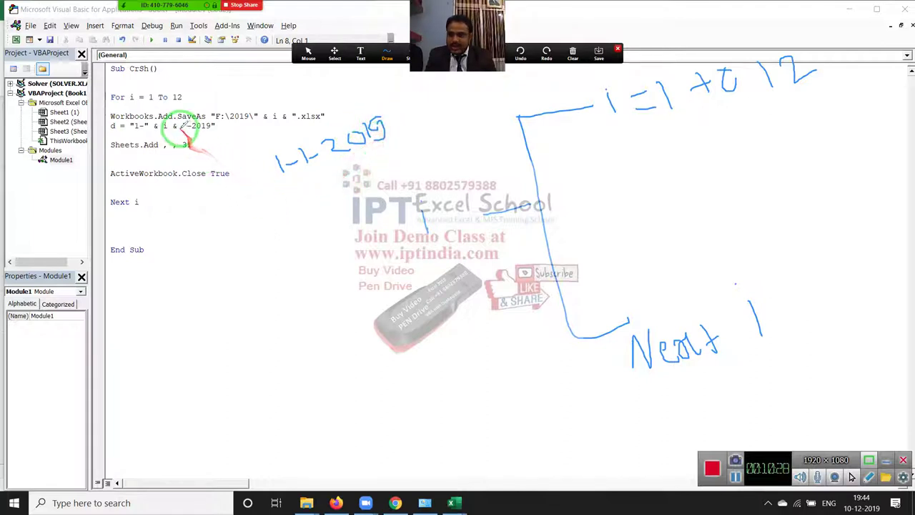
left_click(302, 153)
left_click_drag(291, 148, 315, 153)
mouse_move(164, 143)
left_mouse_down()
mouse_move(273, 172)
mouse_move(327, 171)
left_mouse_up()
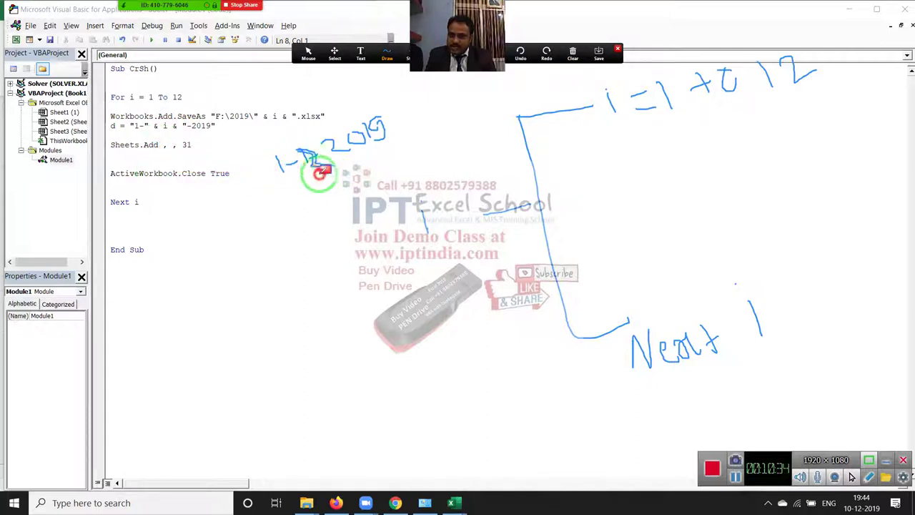
left_click_drag(123, 134, 224, 137)
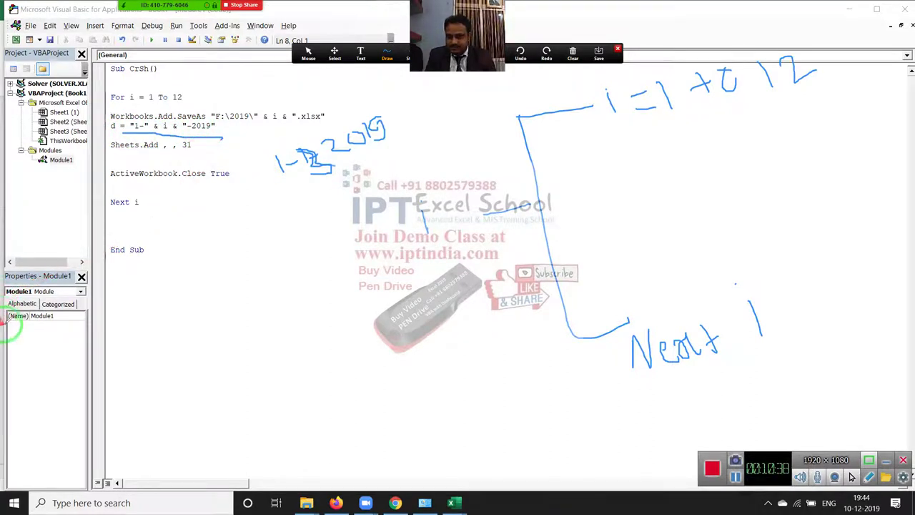
Step: Clear all Zoom drawings, close the annotation toolbar, and highlight the d = line
left_click(573, 51)
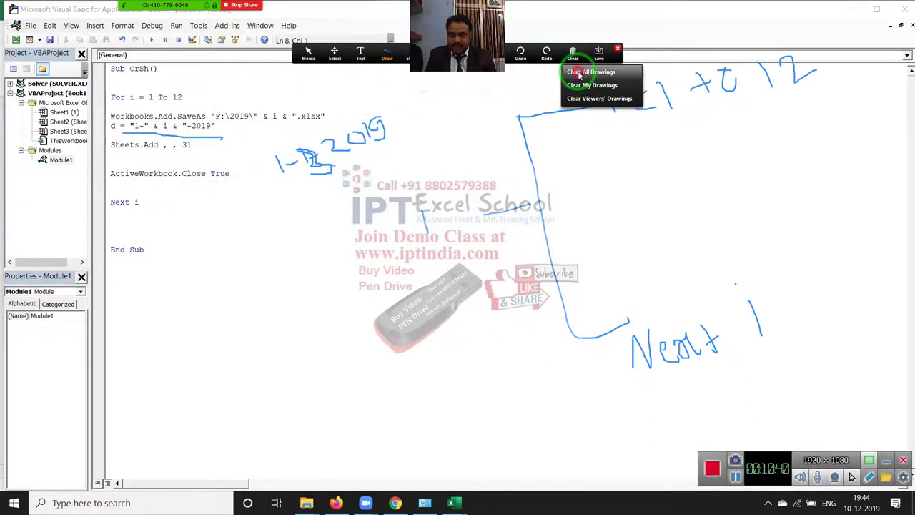
left_click(579, 74)
left_click(386, 53)
left_click(308, 50)
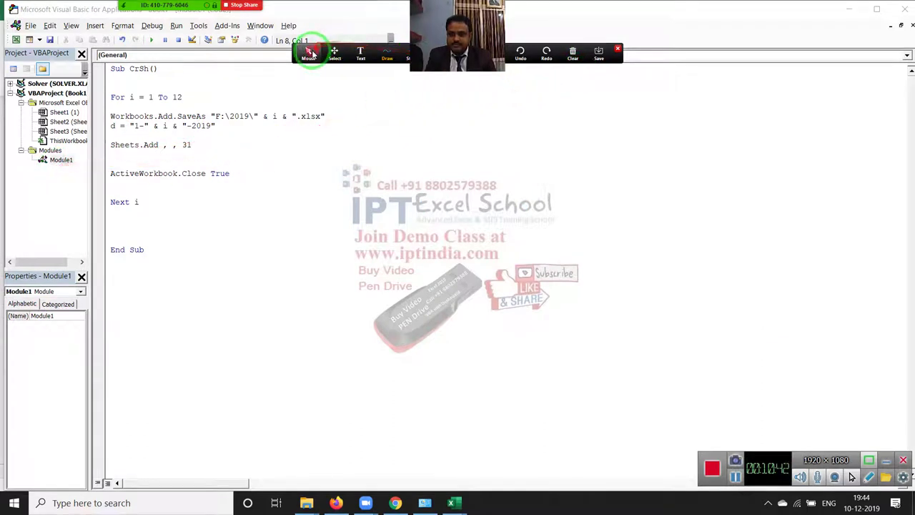
left_click(619, 50)
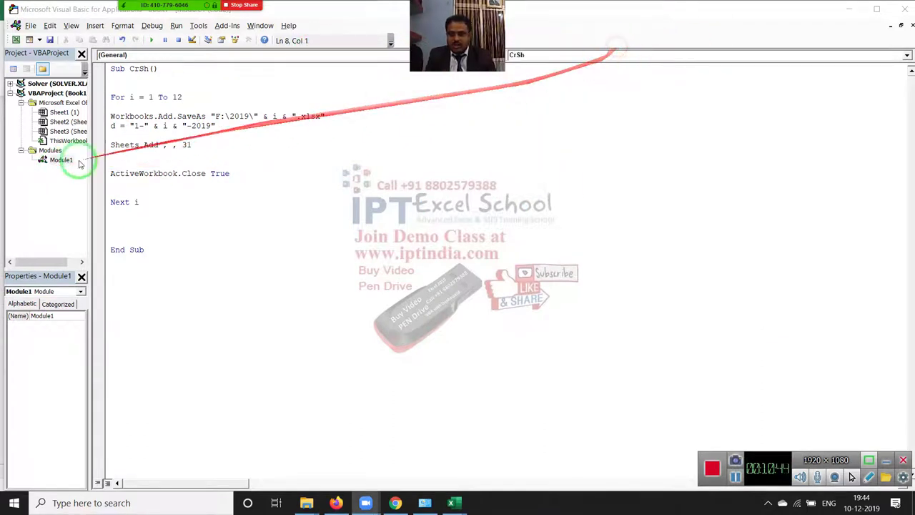
left_click(127, 126)
left_click_drag(127, 126, 235, 127)
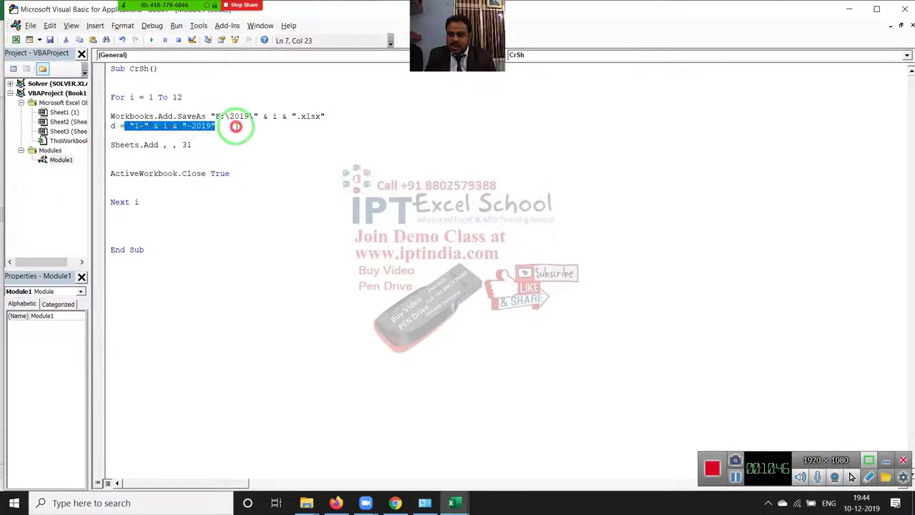
left_click(128, 139)
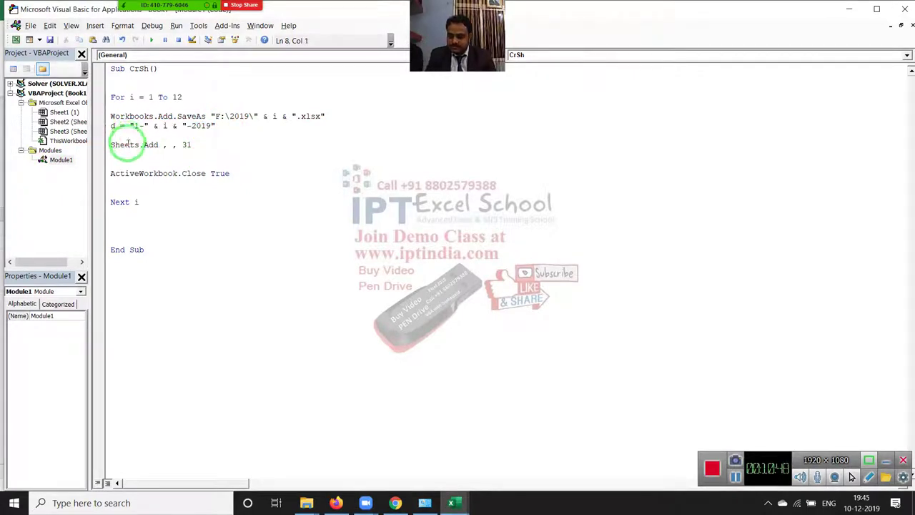
Step: In Excel, enter =EOMONTH(D6,0) in E6 and format it as a date (28-Feb-19)
key("alt+Tab")
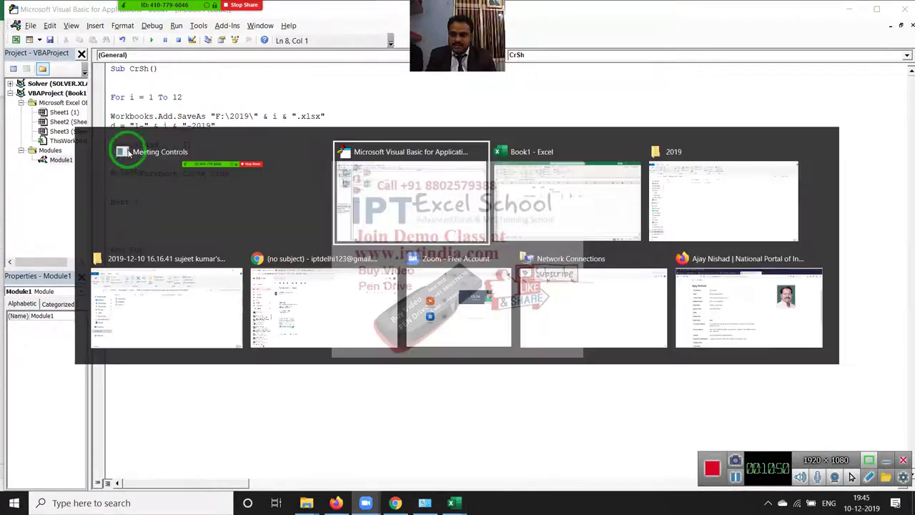
key("alt+Tab")
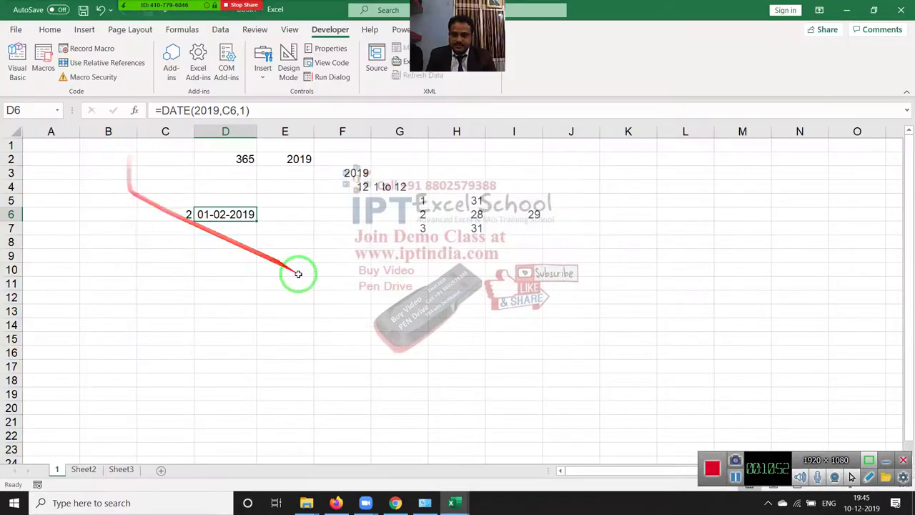
left_click(282, 215)
type("=")
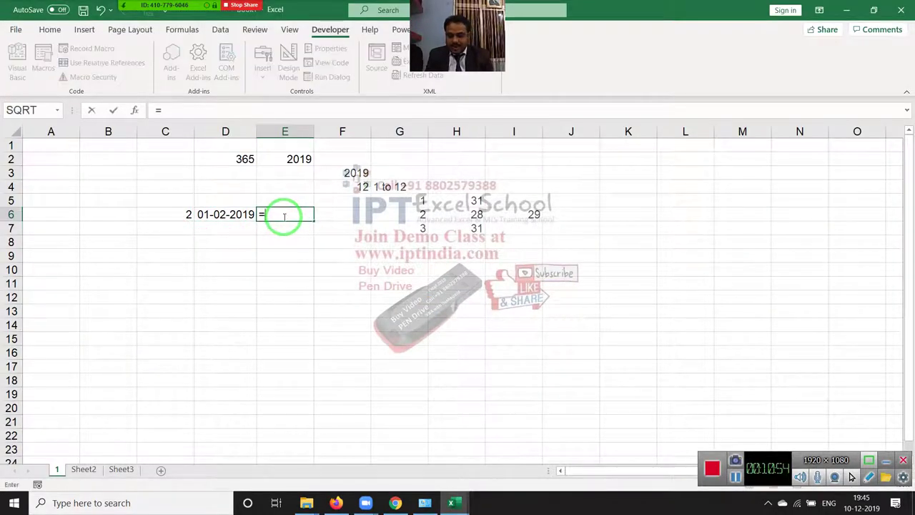
type("eom")
key("Tab")
key("Left")
type(",")
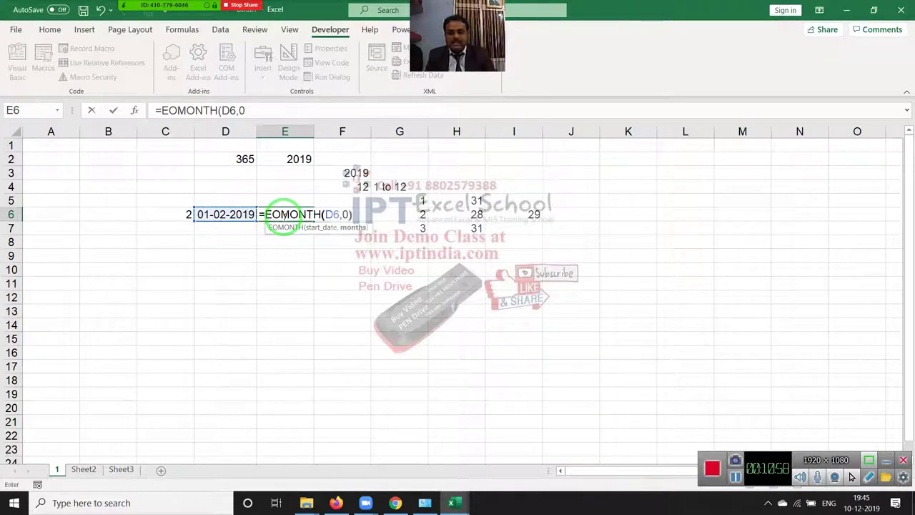
key("Return")
left_click(283, 217)
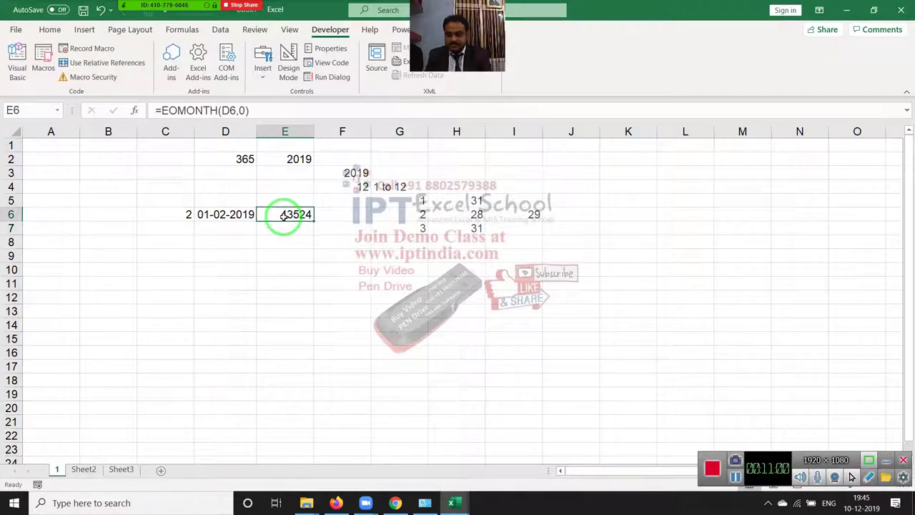
key("ctrl+shift+3")
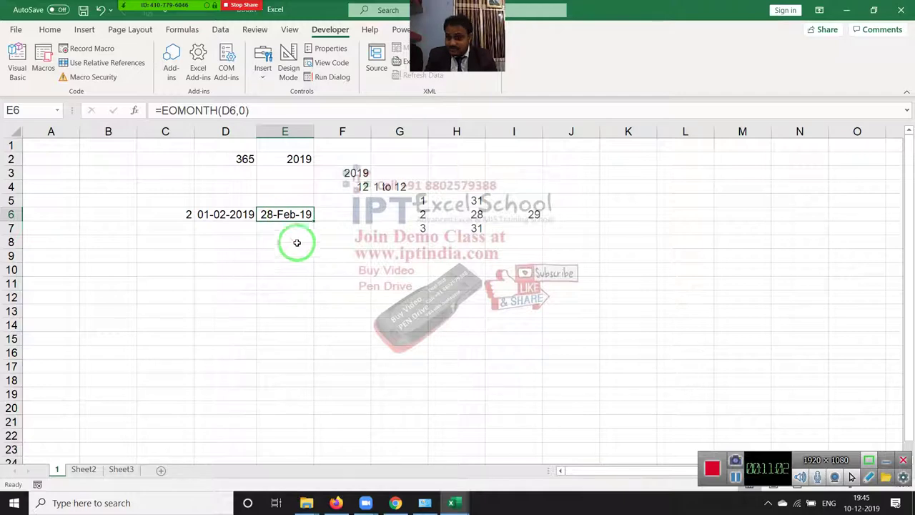
Step: Enter =DAY(E6) in F6 to get 28, review both formulas, and return to VBA
left_click(341, 212)
type("=day")
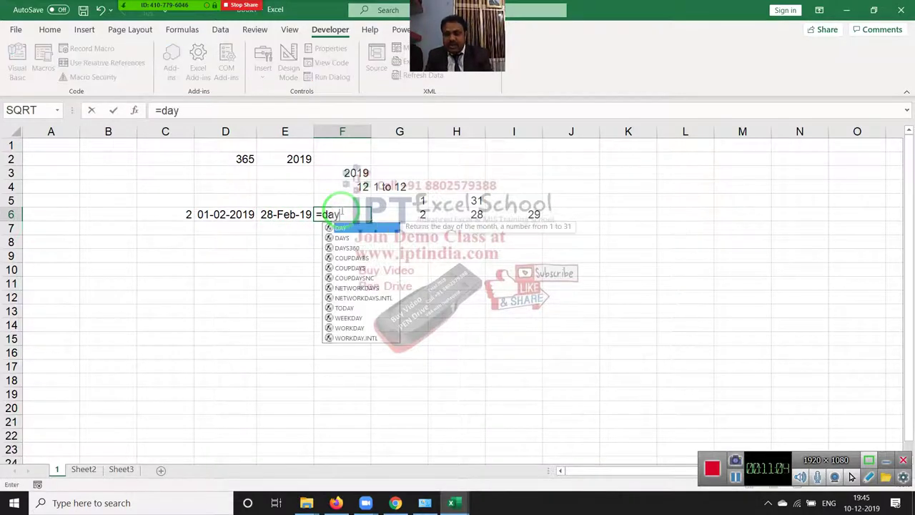
key("Tab")
key("Left")
key("Return")
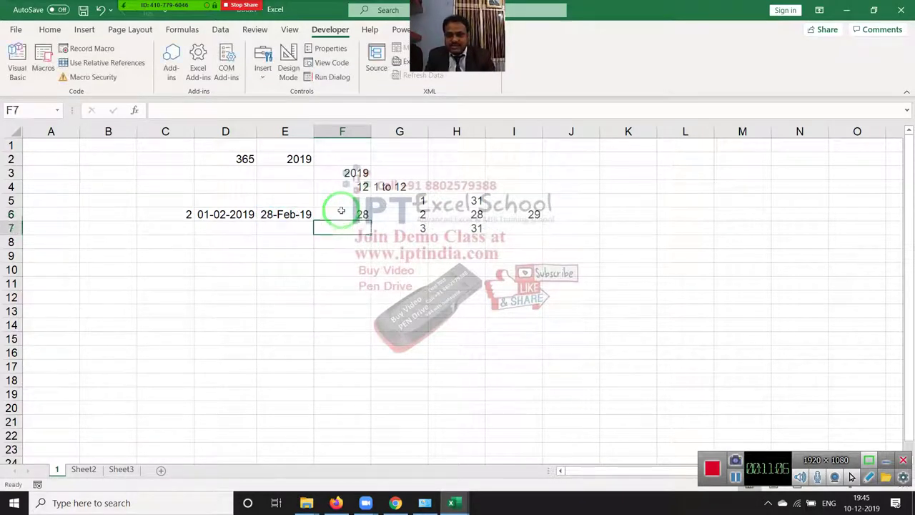
left_click(342, 211)
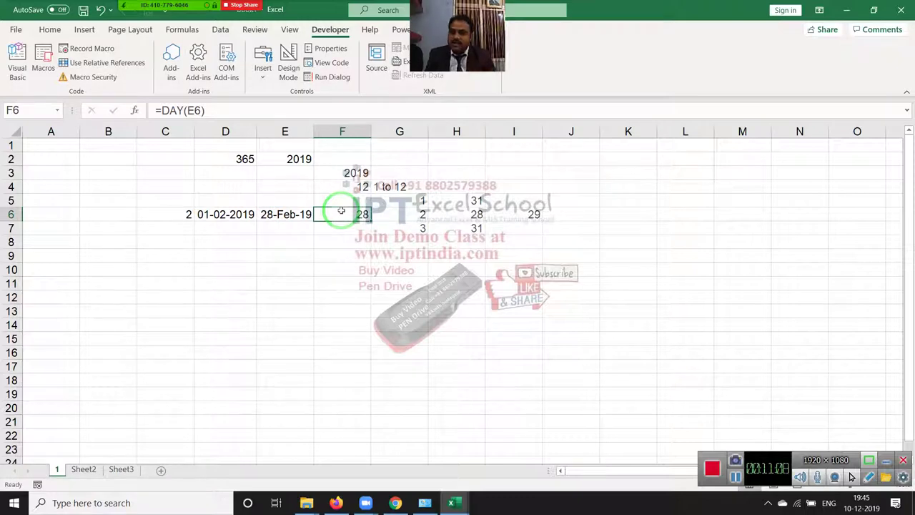
key("Return")
left_click(341, 211)
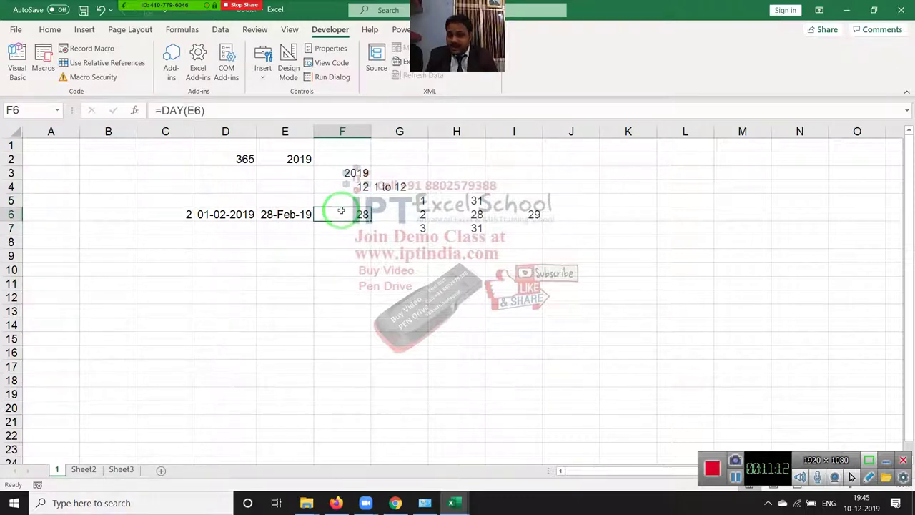
key("Left")
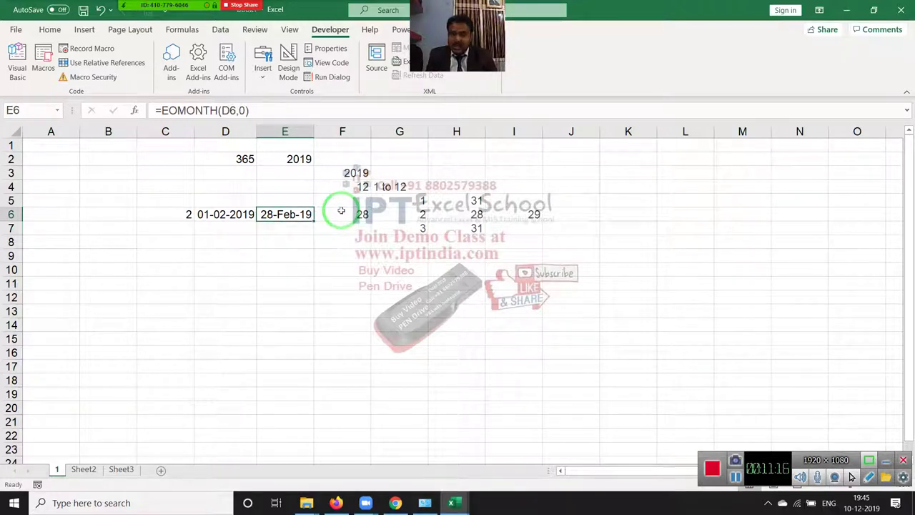
key("alt+Tab")
key("alt+Tab")
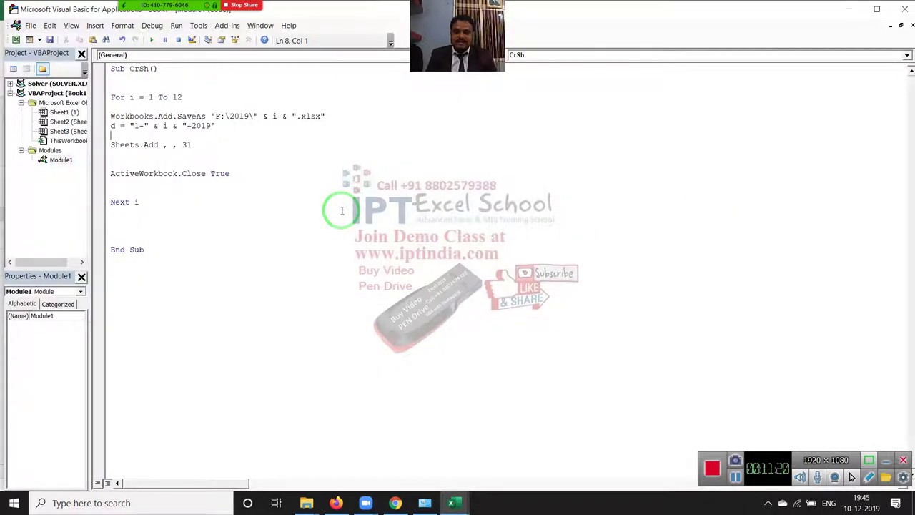
Step: On a new line after d =, enter ld = Day(Application.WorksheetFunction.EoMonth(d, 0)) using IntelliSense
key("Return")
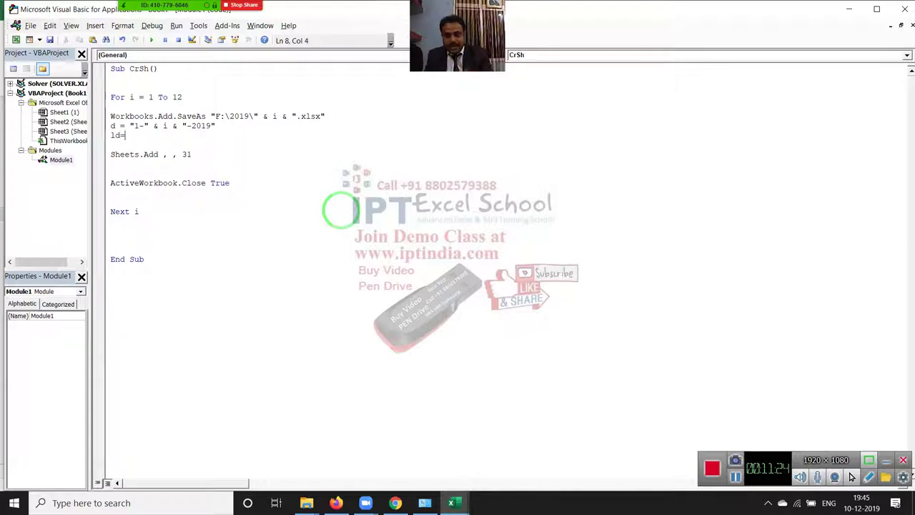
type("ld=")
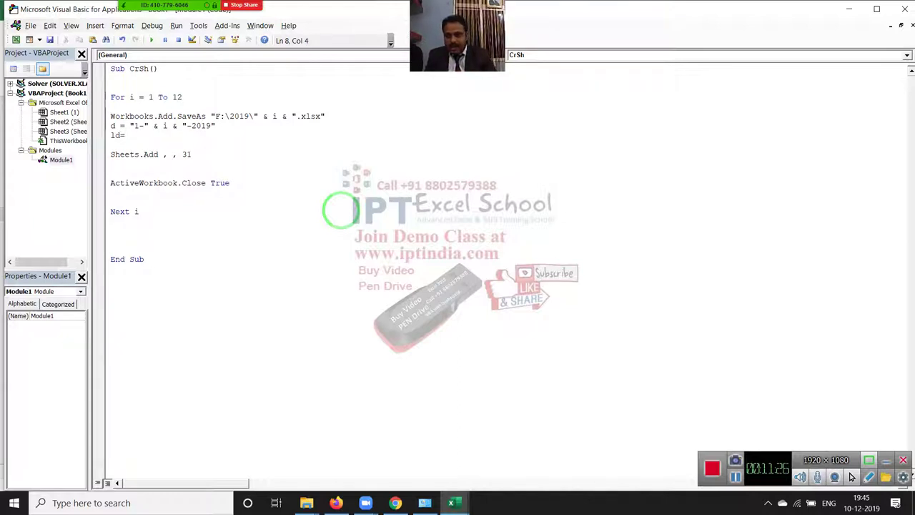
type("day")
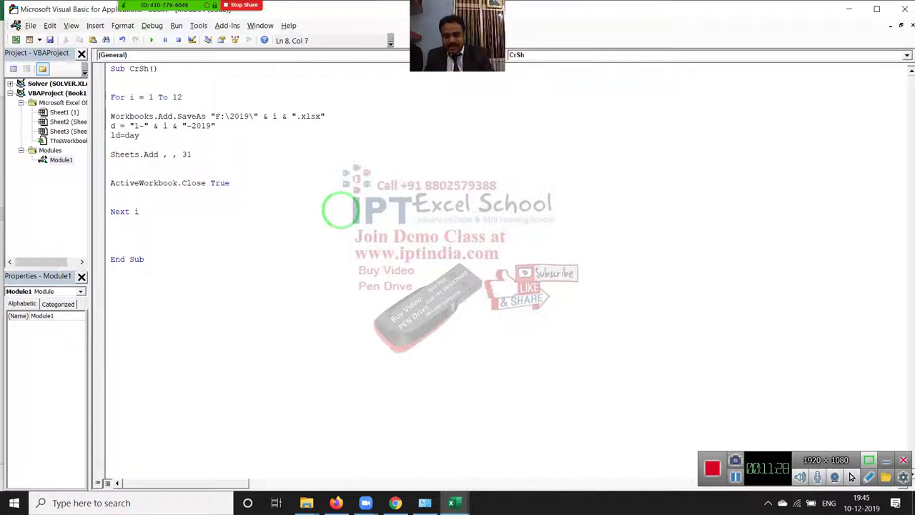
type("(eo")
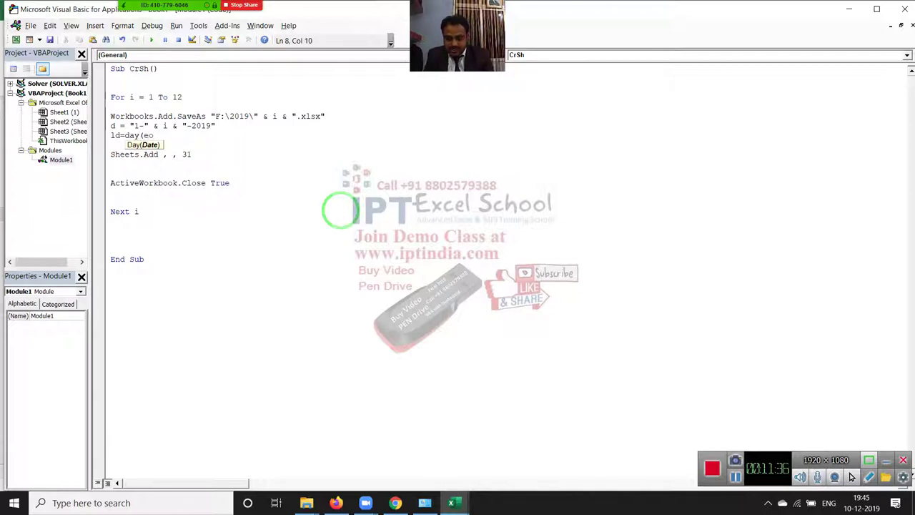
type("month")
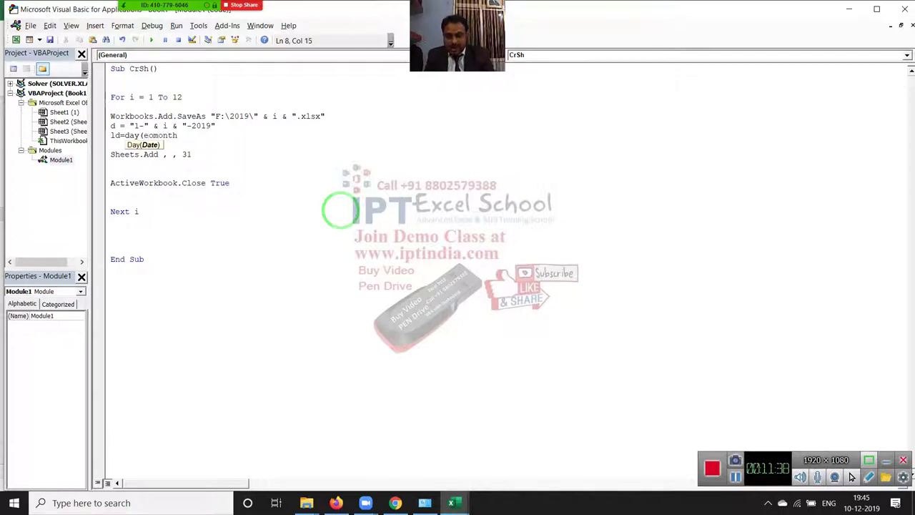
type("(")
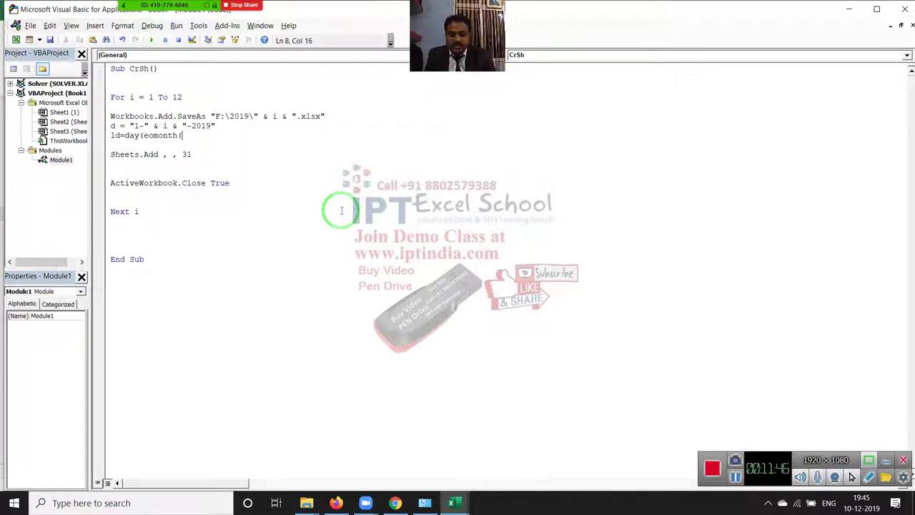
key("BackSpace")
key("BackSpace")
key("BackSpace")
key("BackSpace")
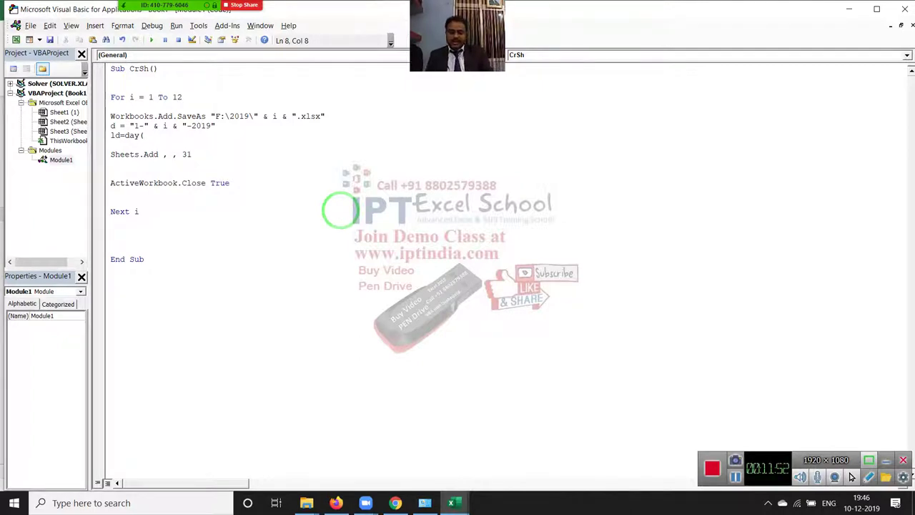
type("app")
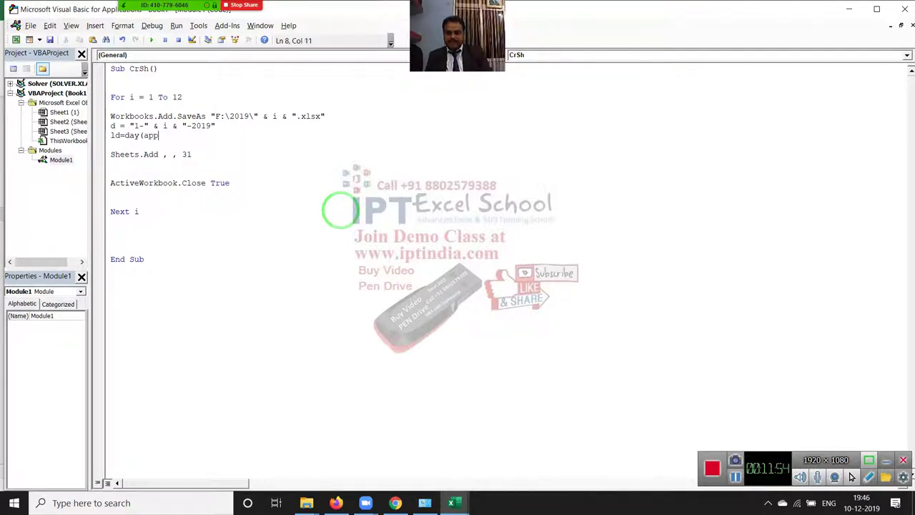
type("licatio")
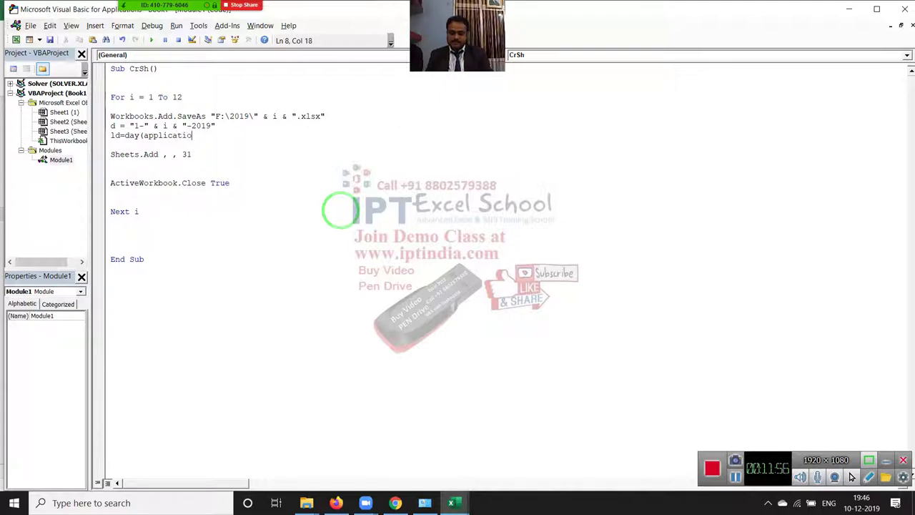
type("n.wo")
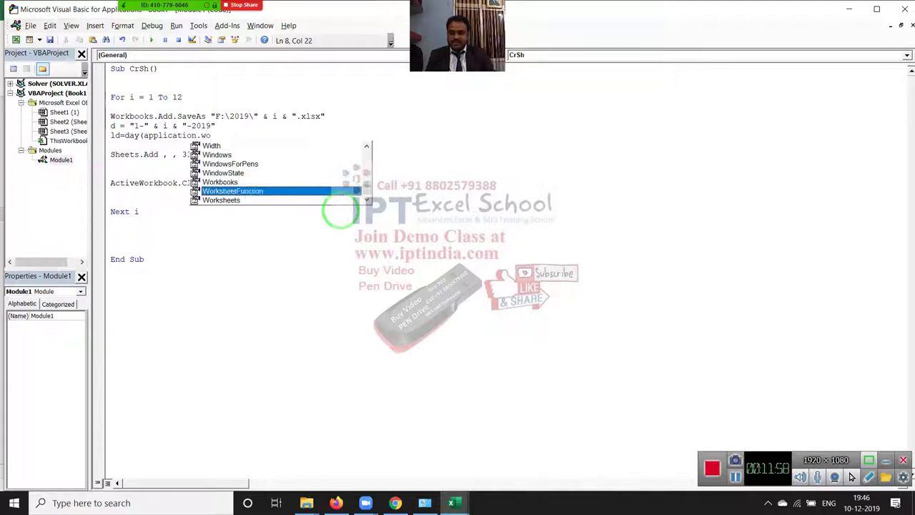
key("Tab")
type(".")
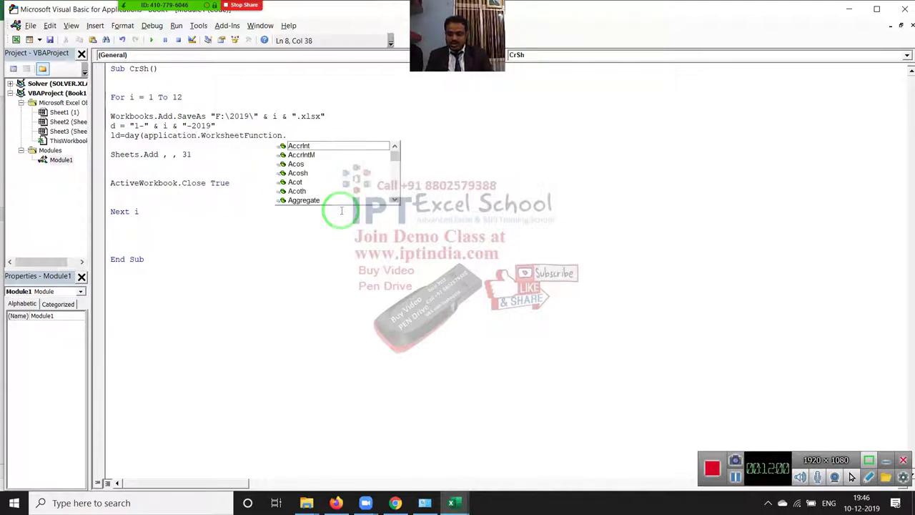
type("eo")
key("Tab")
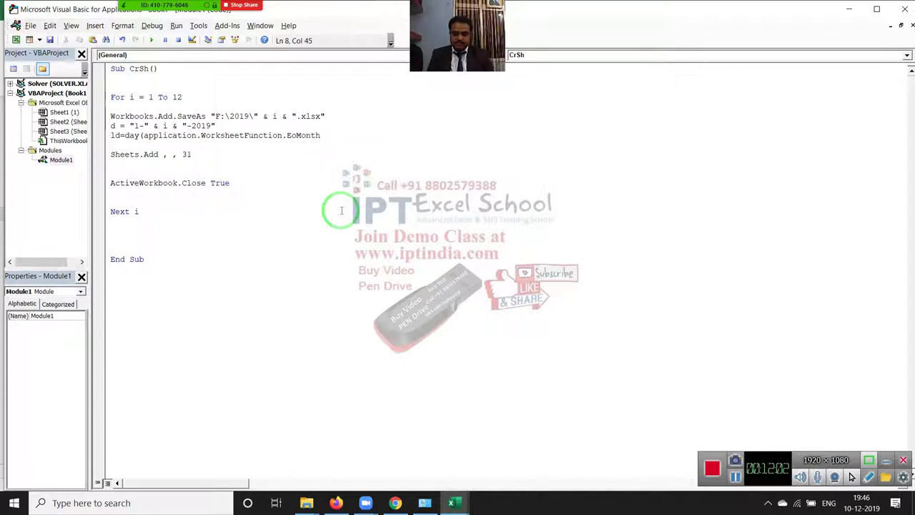
type("(")
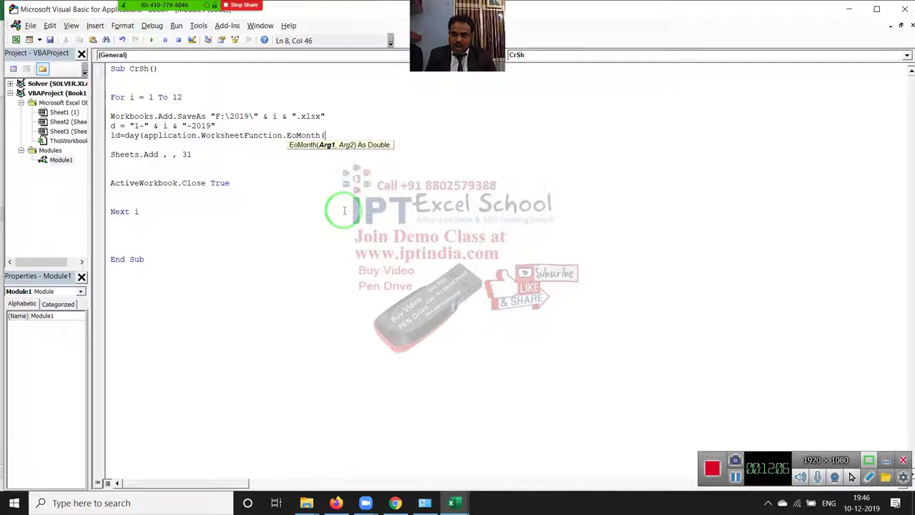
type(",0)")
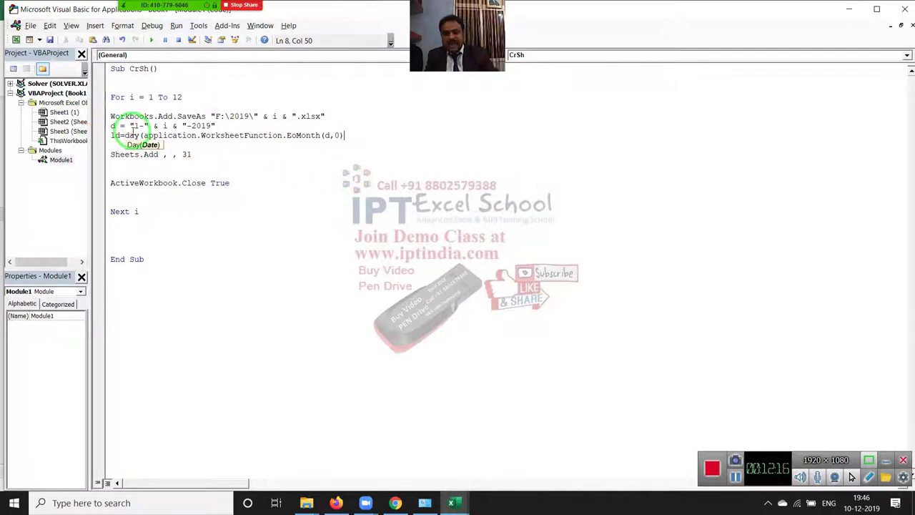
left_click(161, 164)
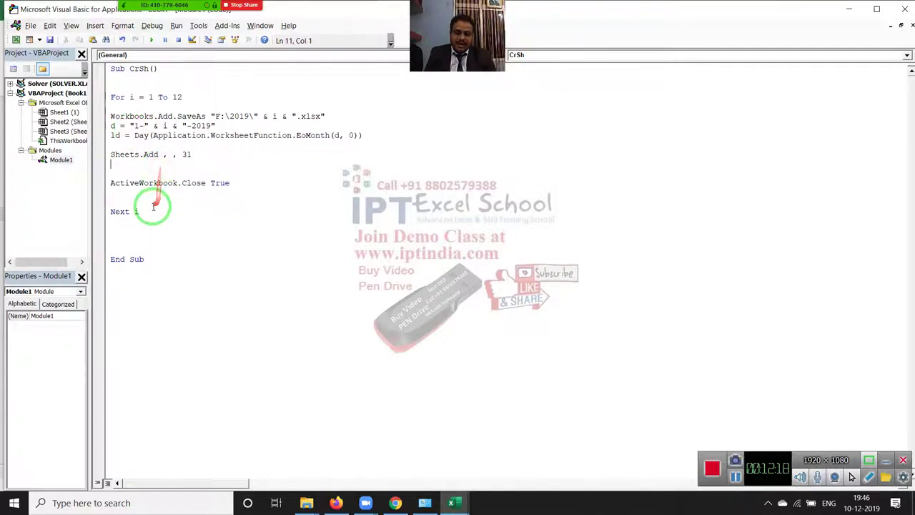
Step: Change the Sheets.Add count argument from 31 to ld - Sheets.Count
left_click(110, 135)
double_click(112, 136)
left_click(185, 152)
type("ld")
left_click(202, 213)
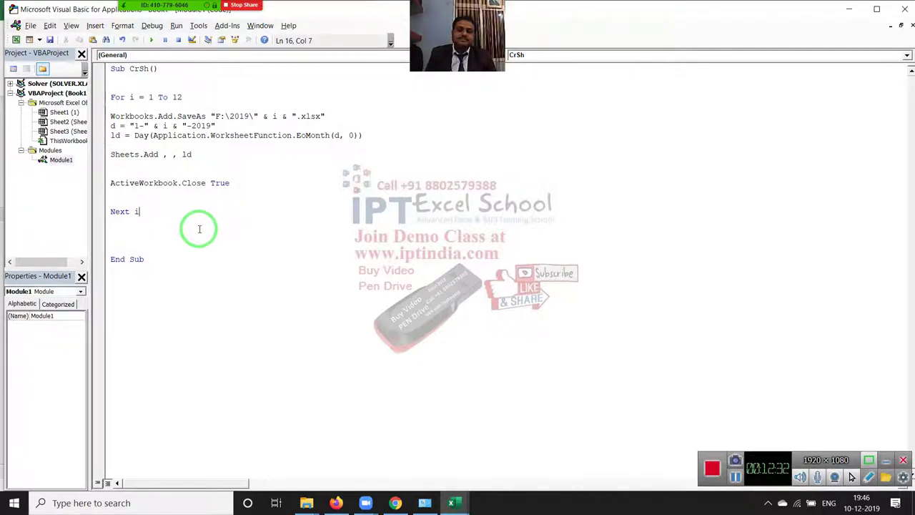
double_click(184, 155)
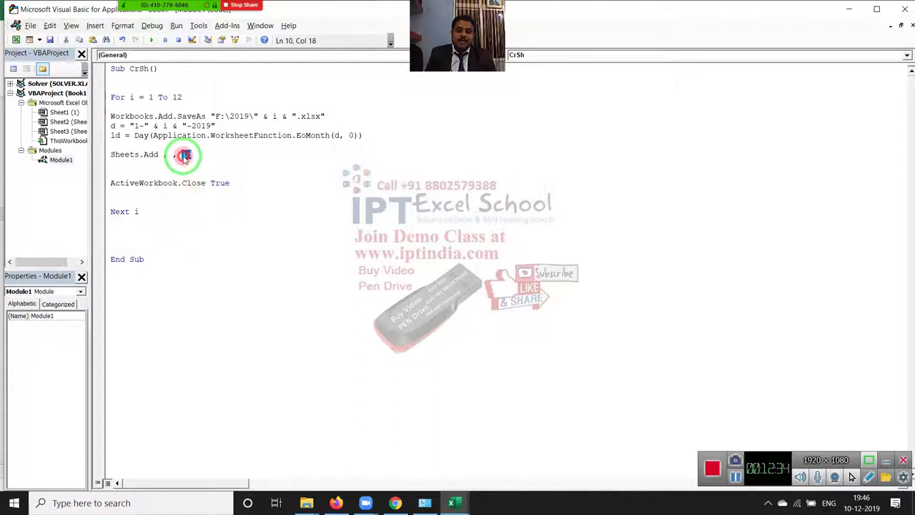
double_click(148, 156)
left_click(148, 156)
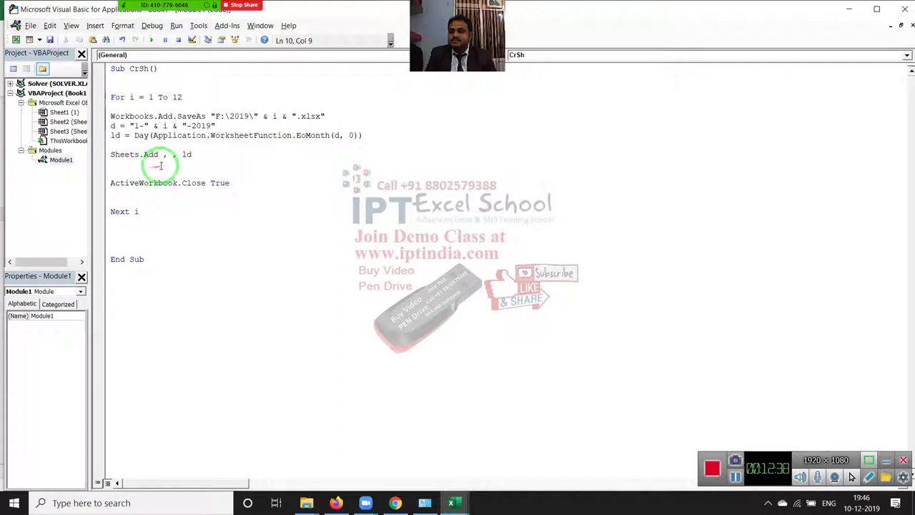
left_click(179, 155)
type("-sheets")
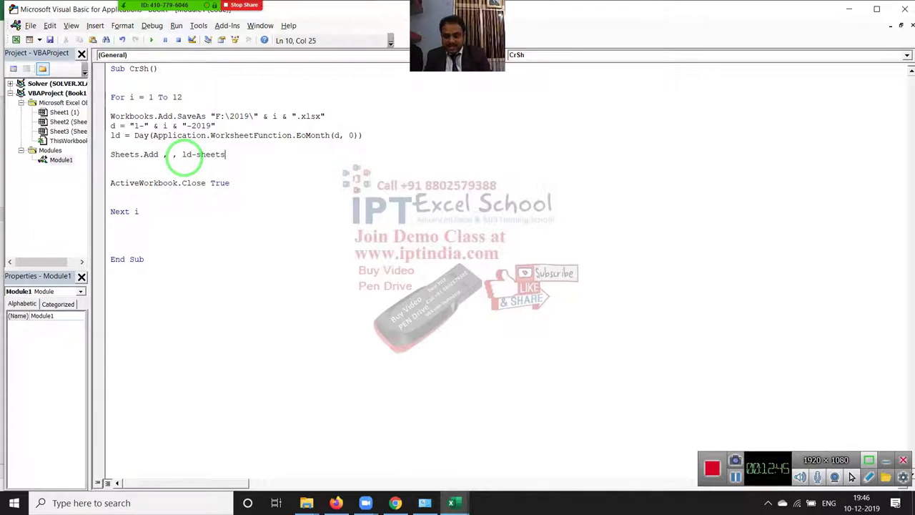
type(".co")
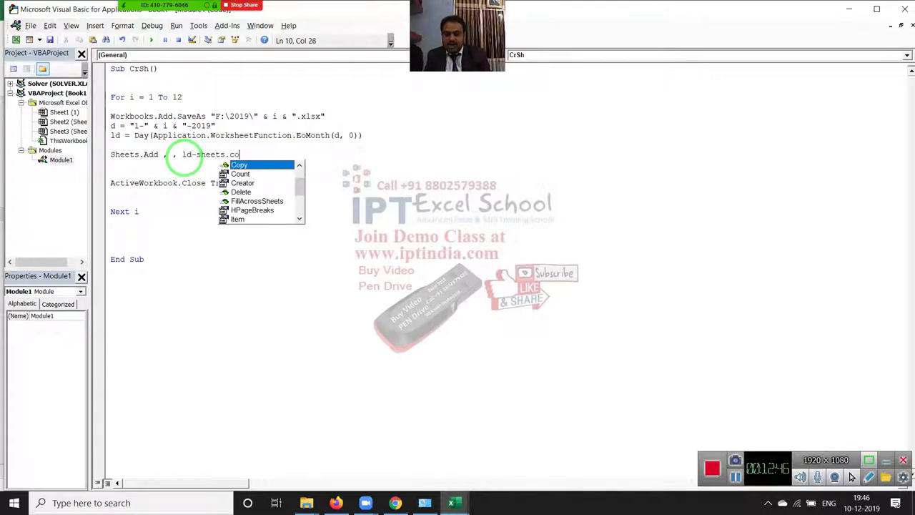
type("u")
key("Tab")
key("Down")
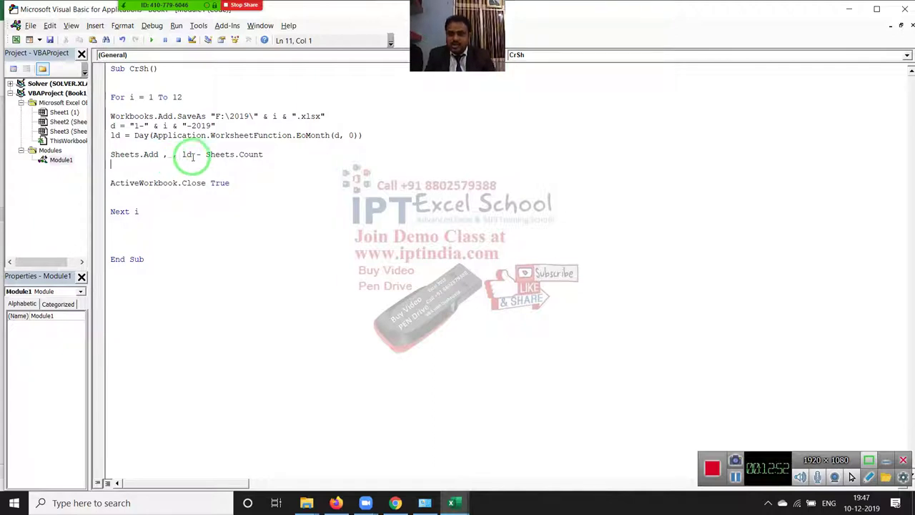
left_click_drag(182, 154, 264, 159)
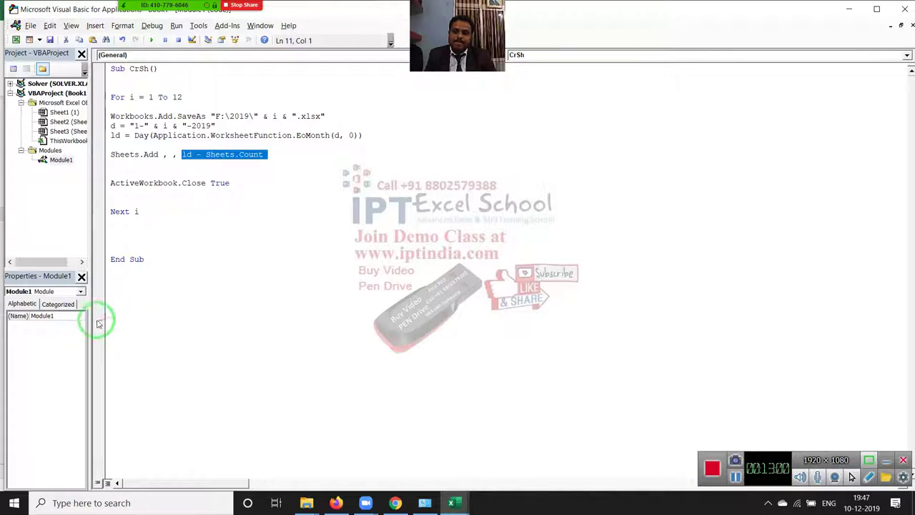
Step: Clear the code selection and open the Debug menu
left_click(134, 244)
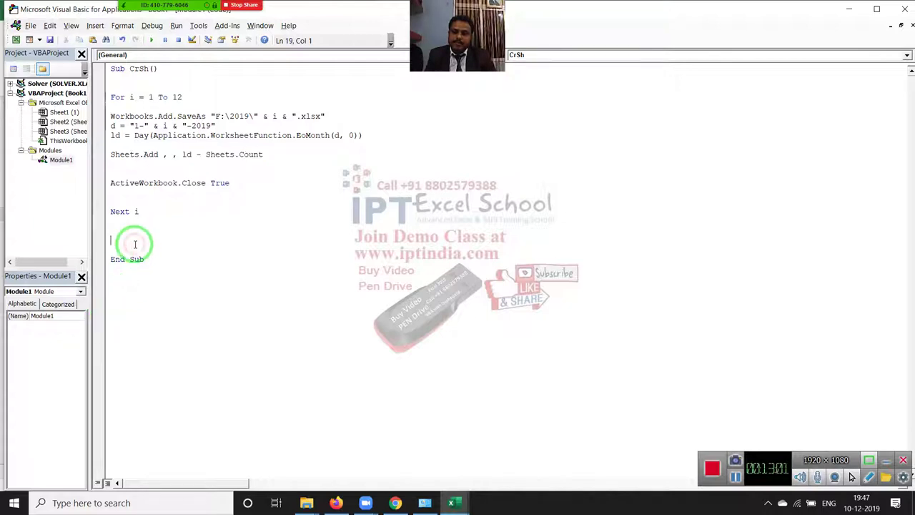
left_click(145, 183)
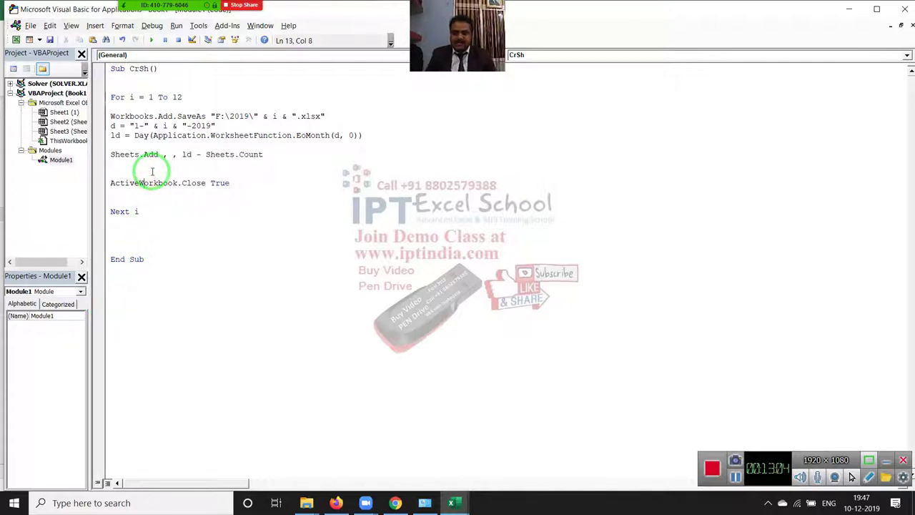
left_click(149, 30)
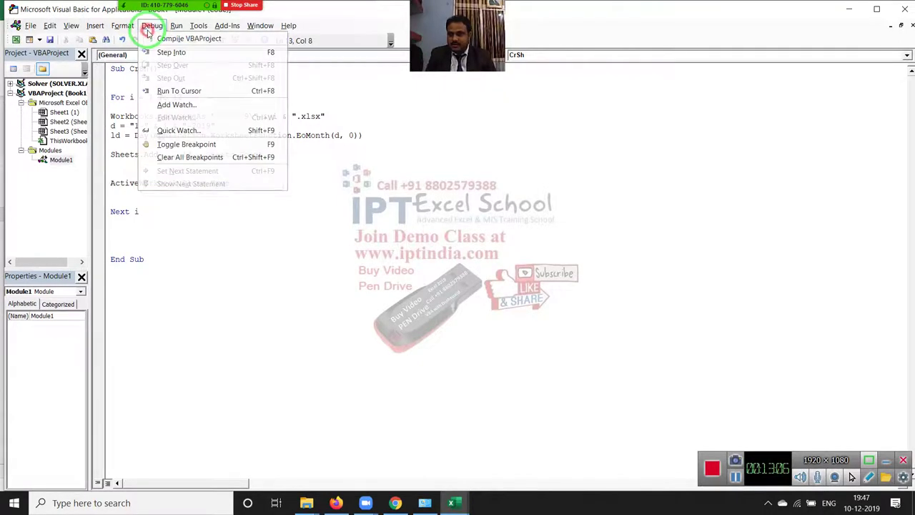
Step: Step Into CrSh until the SaveAs line runs, then check the saved workbook 1 in F:\2019
left_click(171, 52)
left_click(152, 25)
left_click(173, 52)
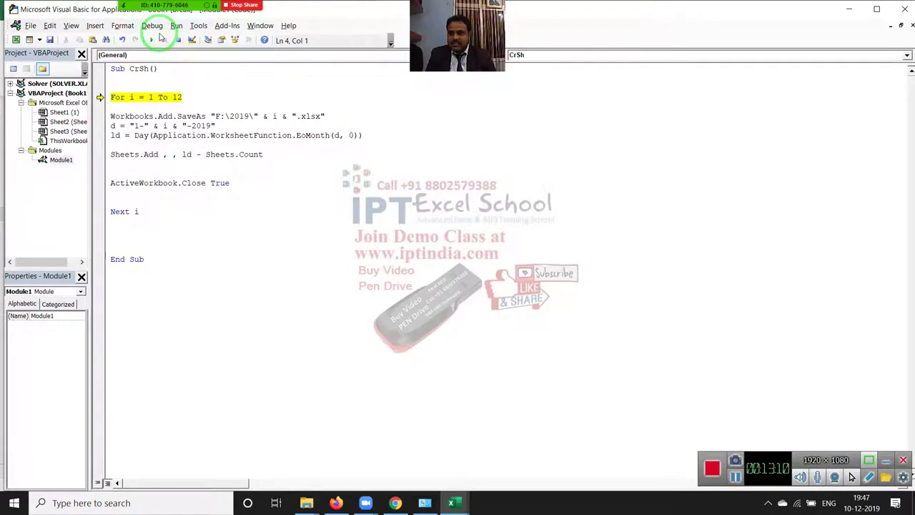
left_click(152, 26)
left_click(171, 54)
mouse_move(132, 97)
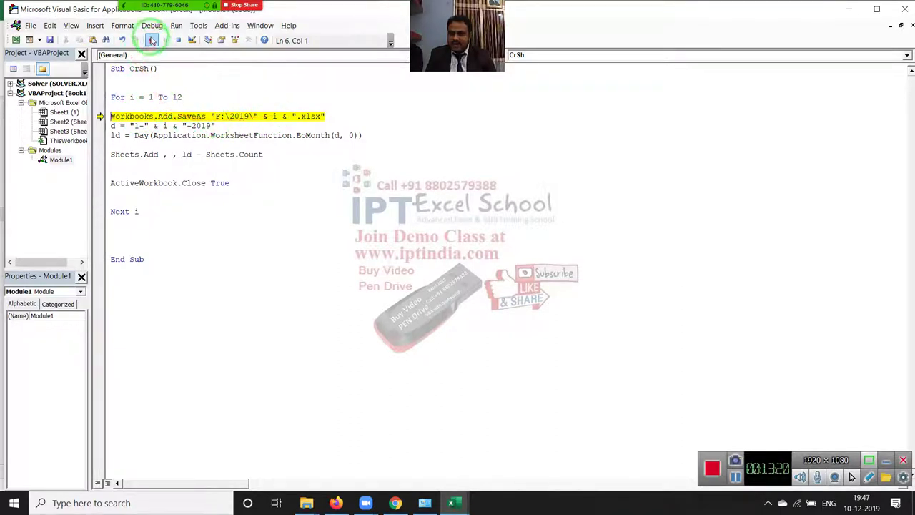
left_click(151, 26)
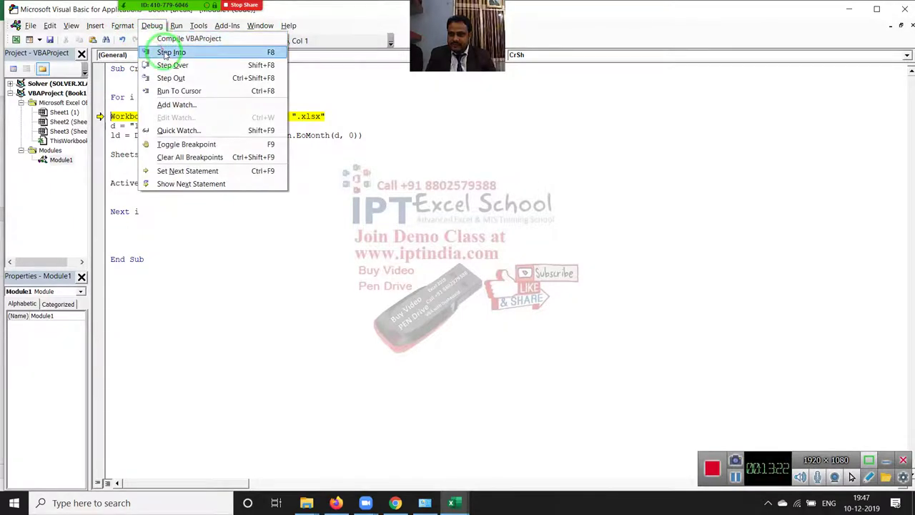
left_click(168, 52)
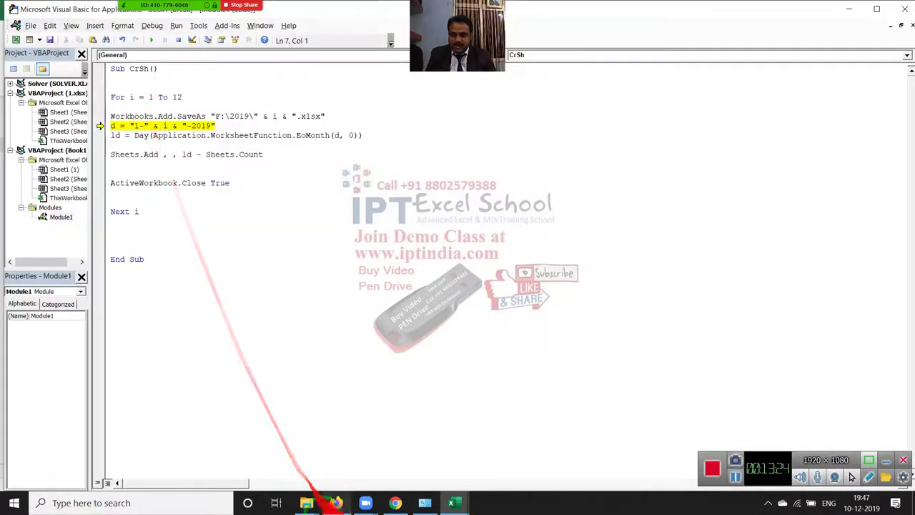
left_click(306, 503)
left_click(332, 464)
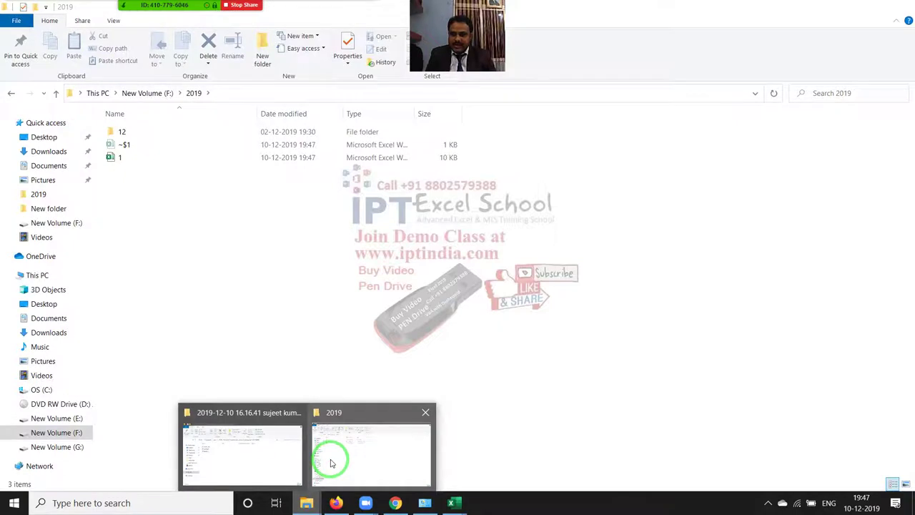
mouse_move(125, 157)
left_click(451, 502)
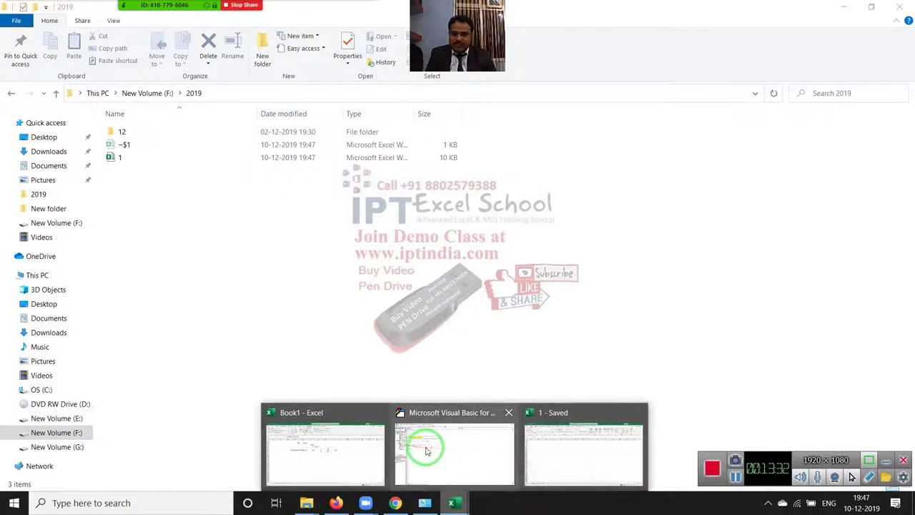
left_click(422, 447)
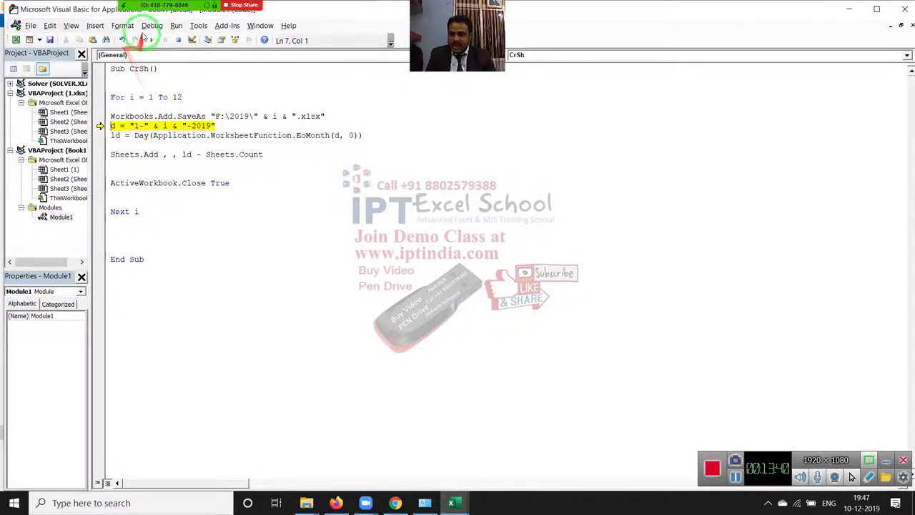
Step: Step Into the d and ld lines and inspect the date and Day calculation
left_click(150, 26)
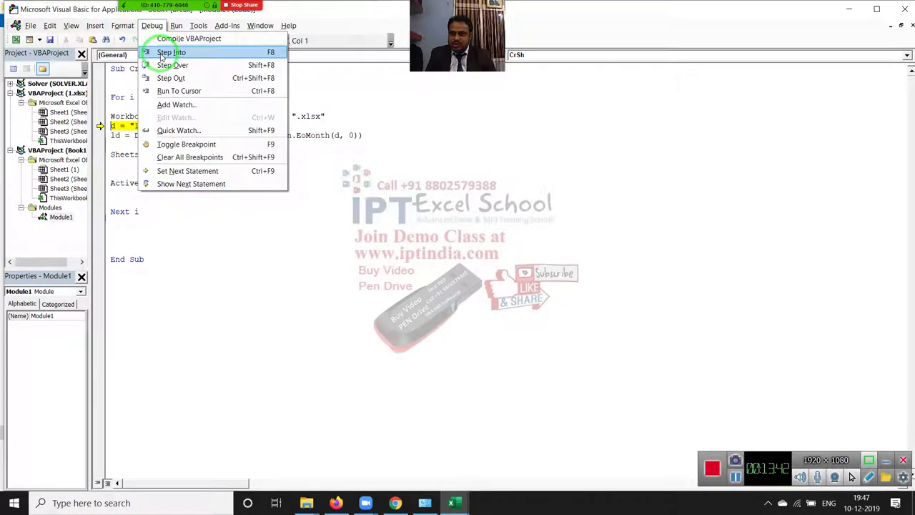
left_click(161, 55)
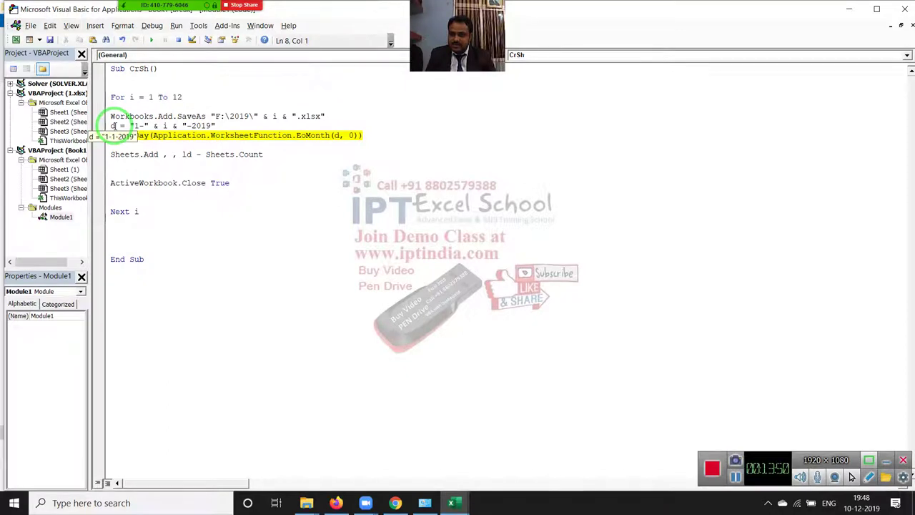
left_click(152, 25)
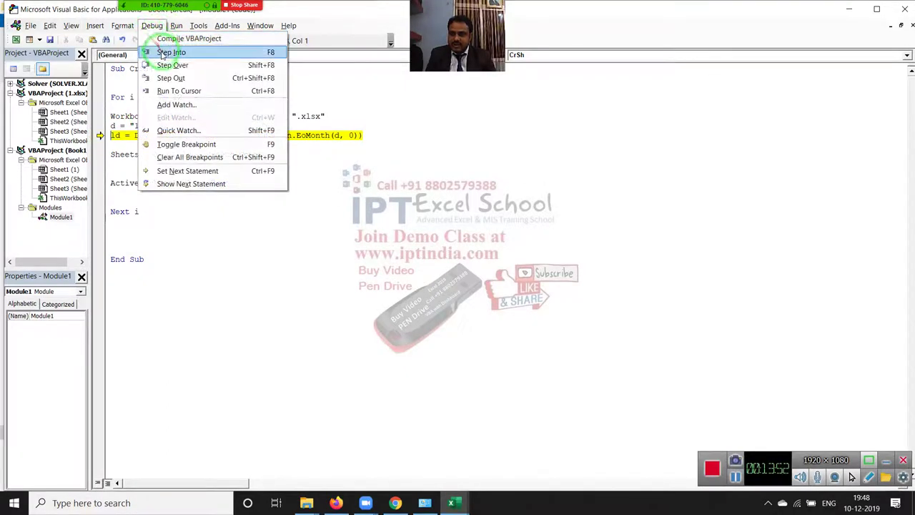
left_click(163, 53)
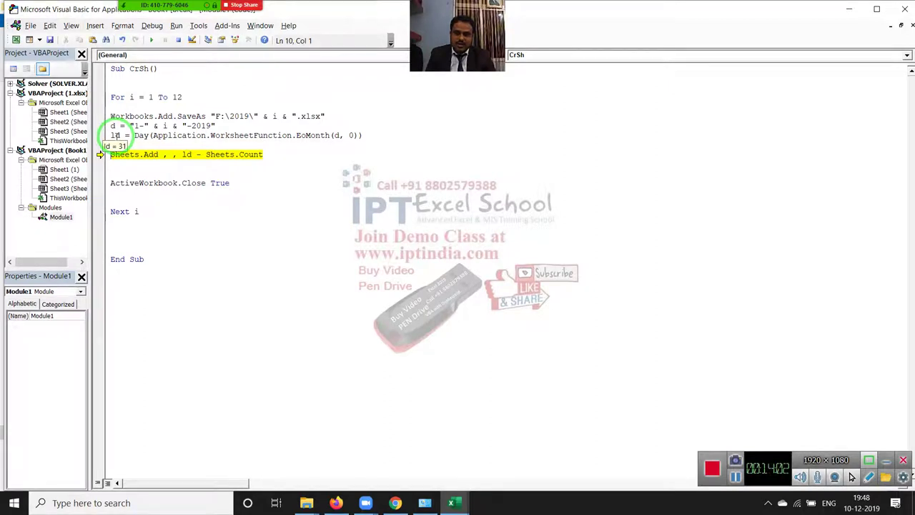
mouse_move(339, 136)
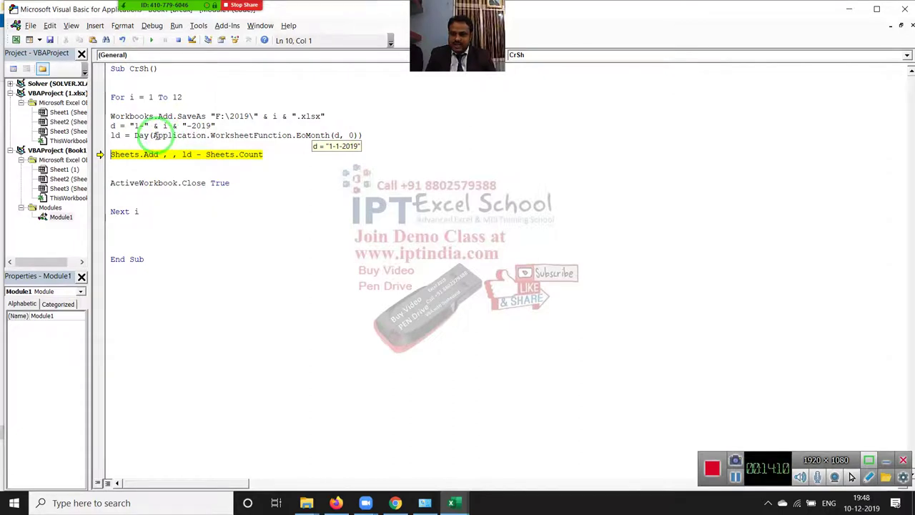
left_click(143, 135)
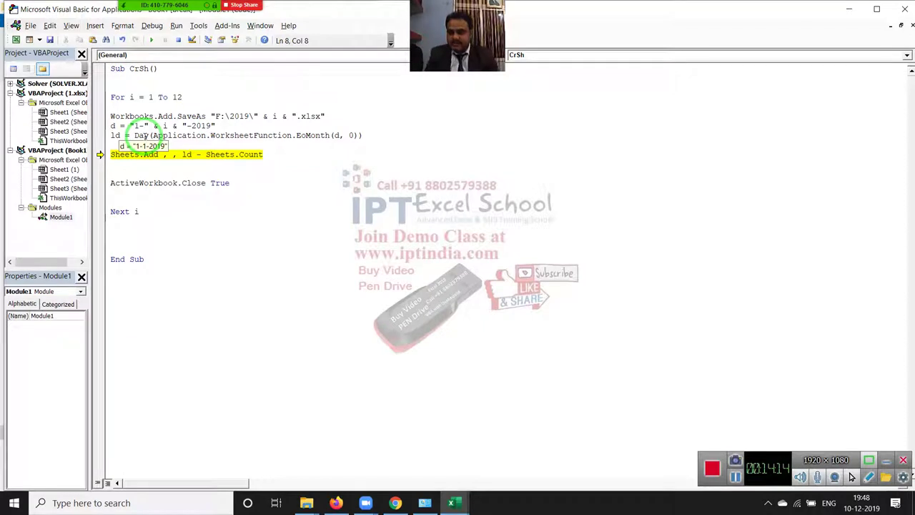
left_click_drag(144, 135, 114, 136)
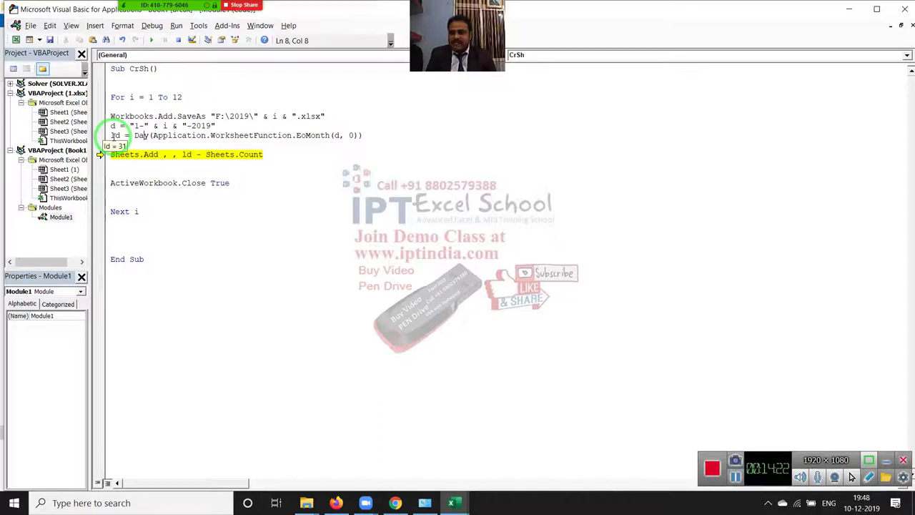
mouse_move(234, 154)
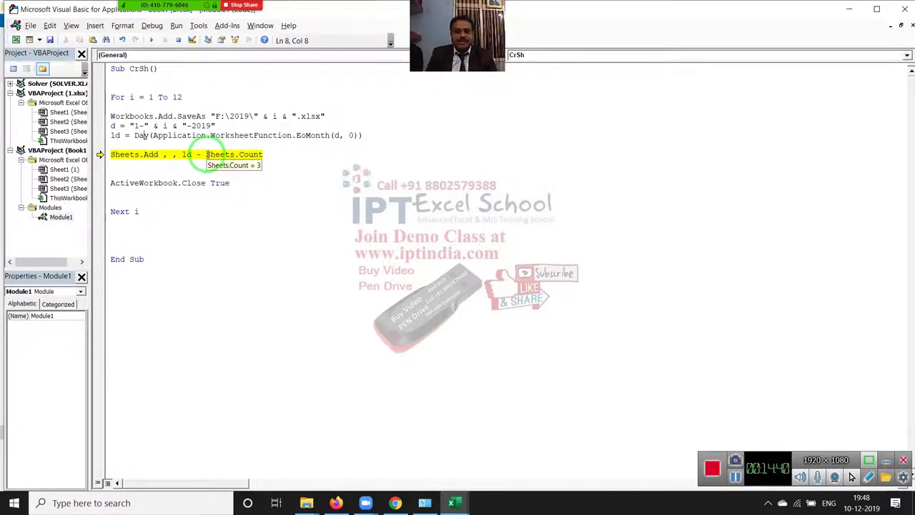
Step: Run Sheets.Add, view workbook 1's 31 sheets, then step through ActiveWorkbook.Close
left_click(151, 26)
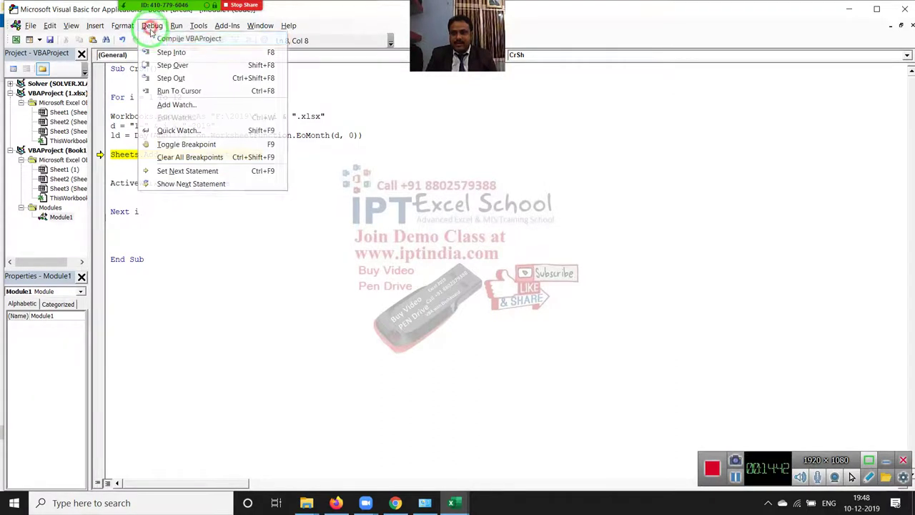
left_click(169, 53)
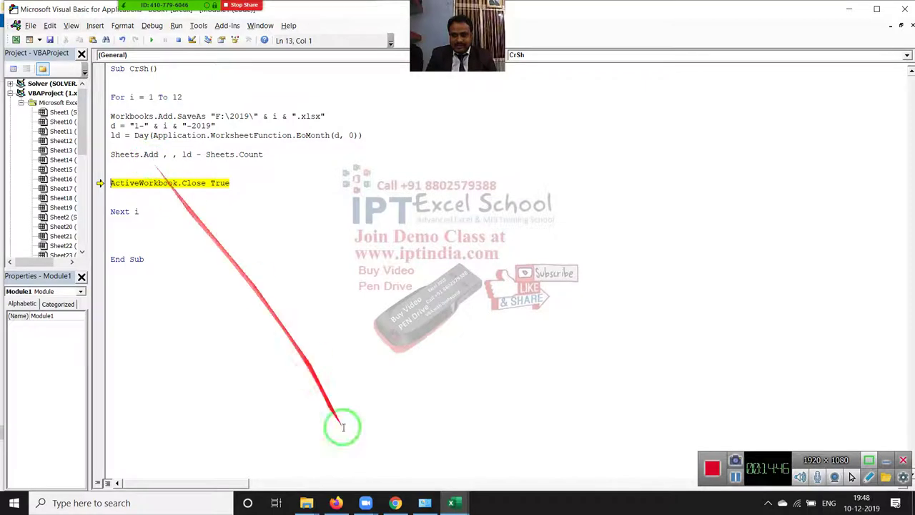
mouse_move(451, 503)
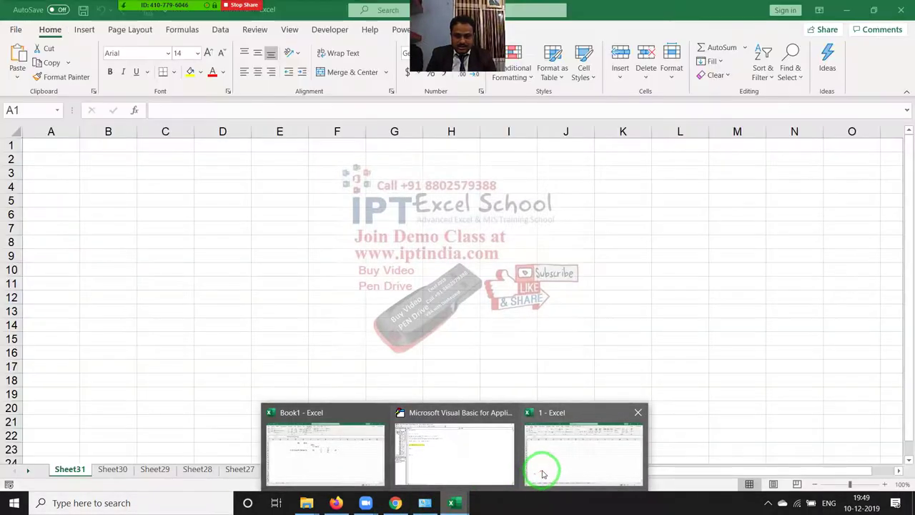
left_click(542, 469)
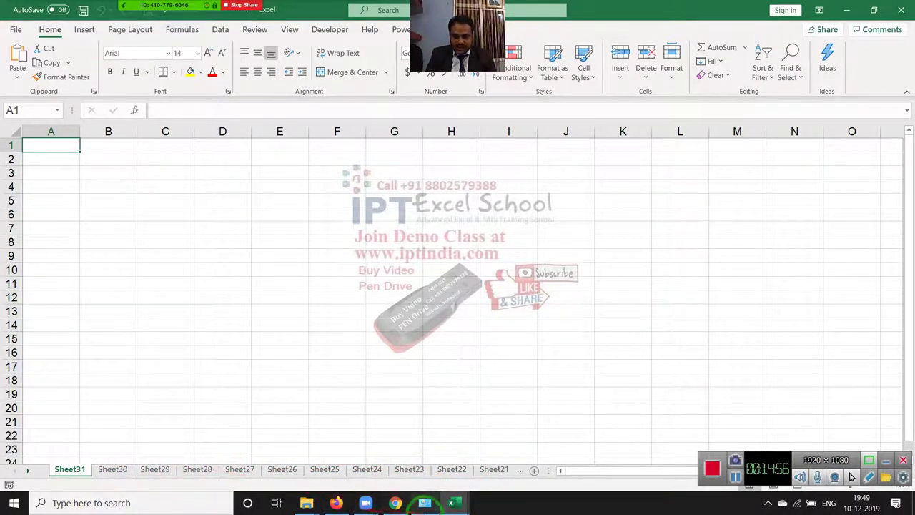
left_click(452, 502)
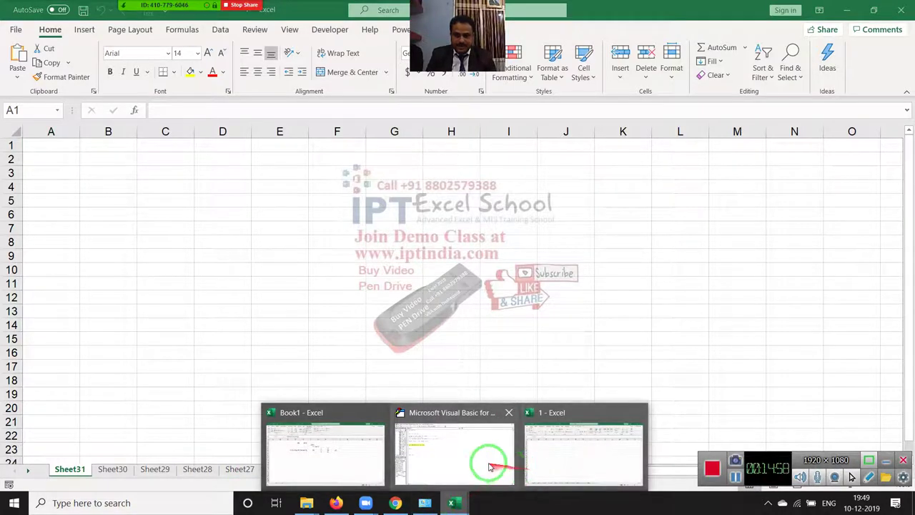
left_click(472, 454)
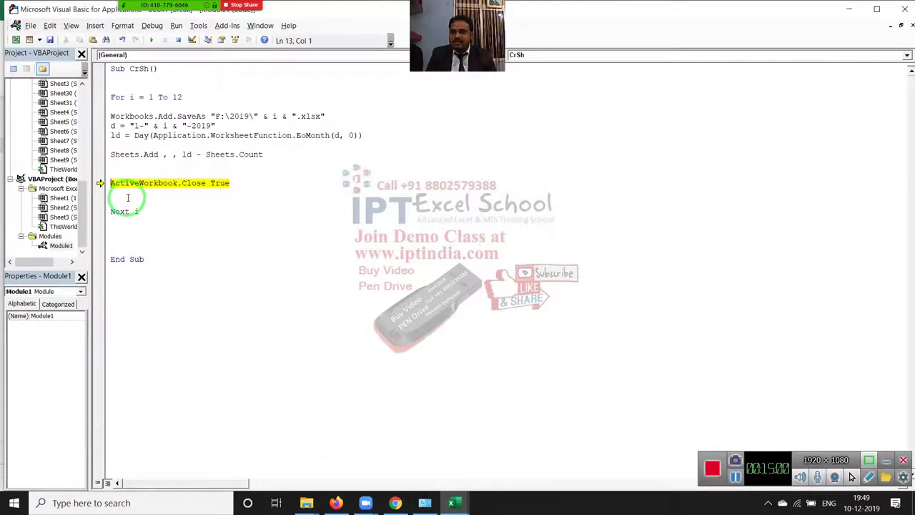
left_click(176, 25)
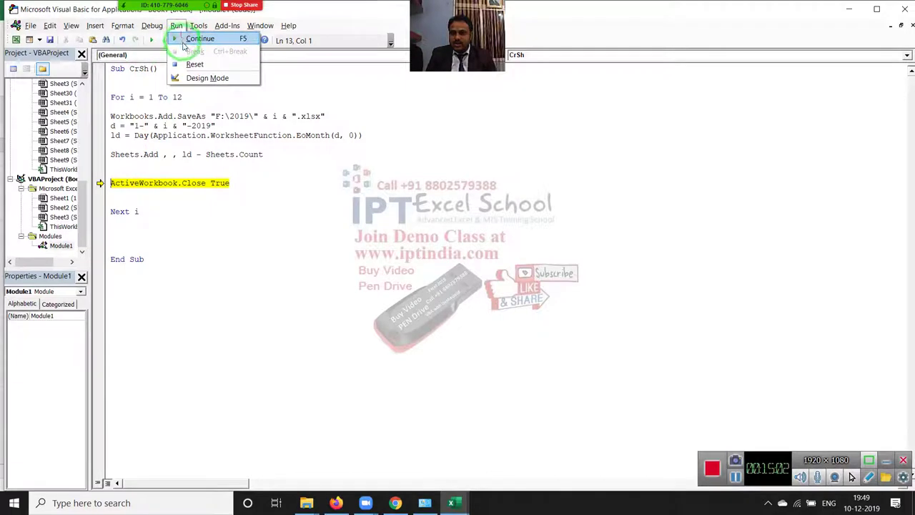
left_click(144, 116)
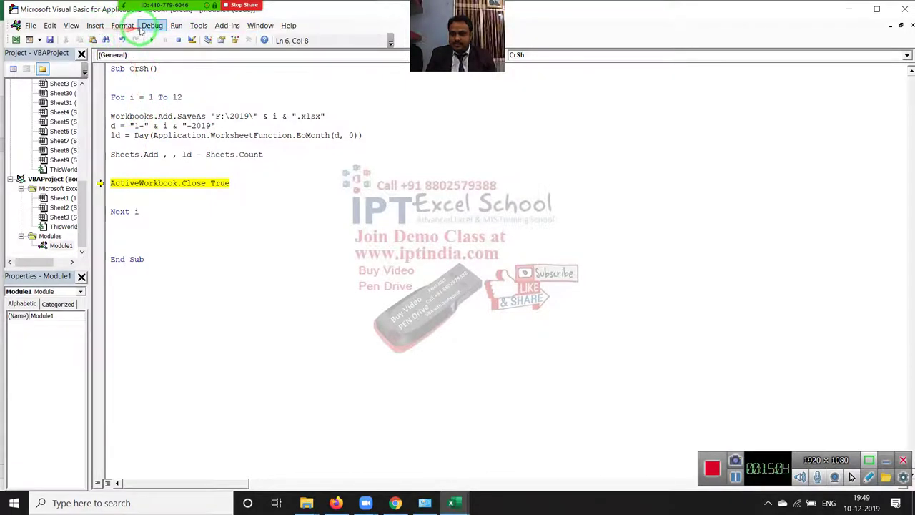
left_click(142, 29)
left_click(165, 56)
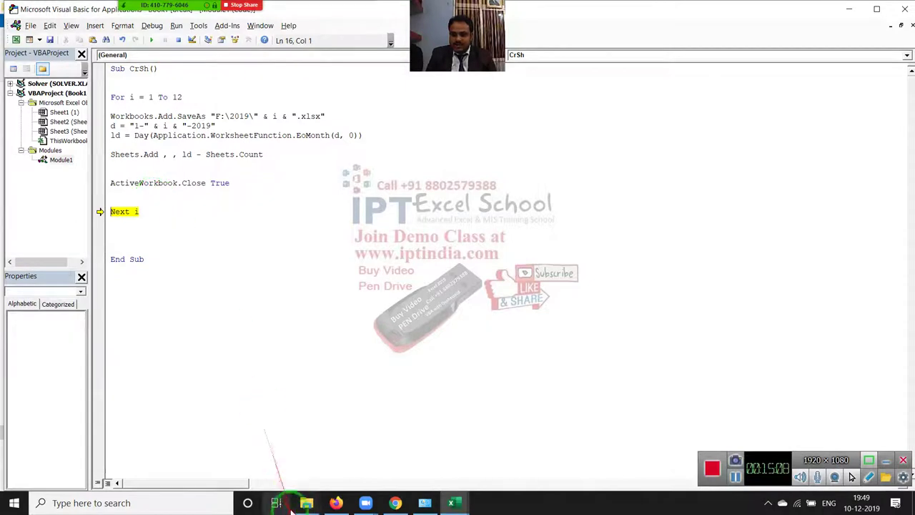
left_click(347, 460)
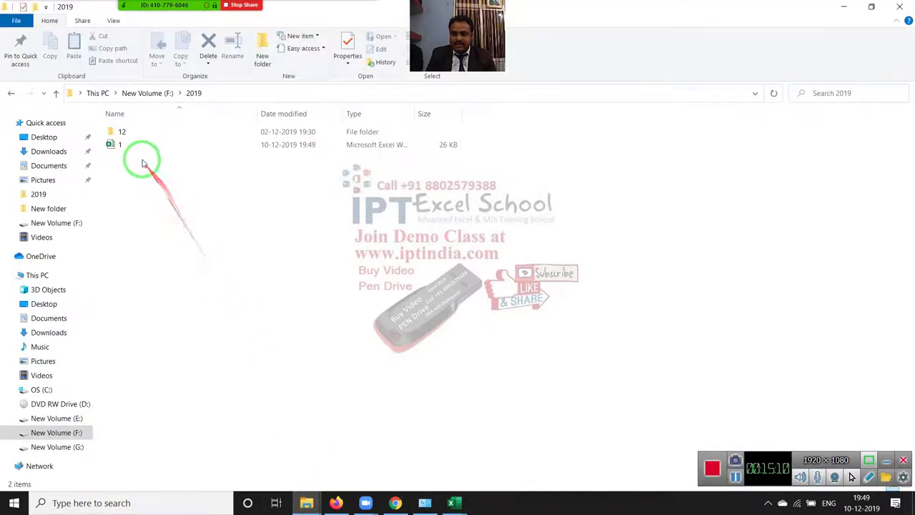
left_click(135, 147)
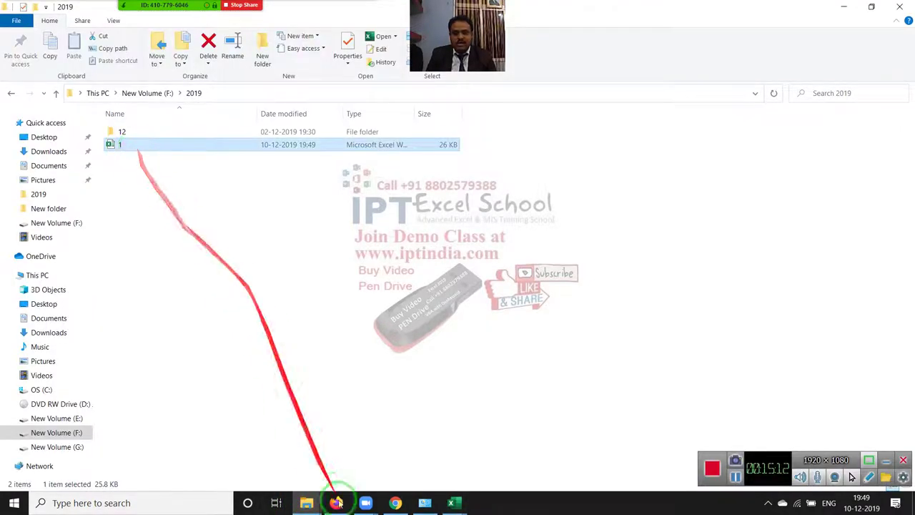
left_click(450, 504)
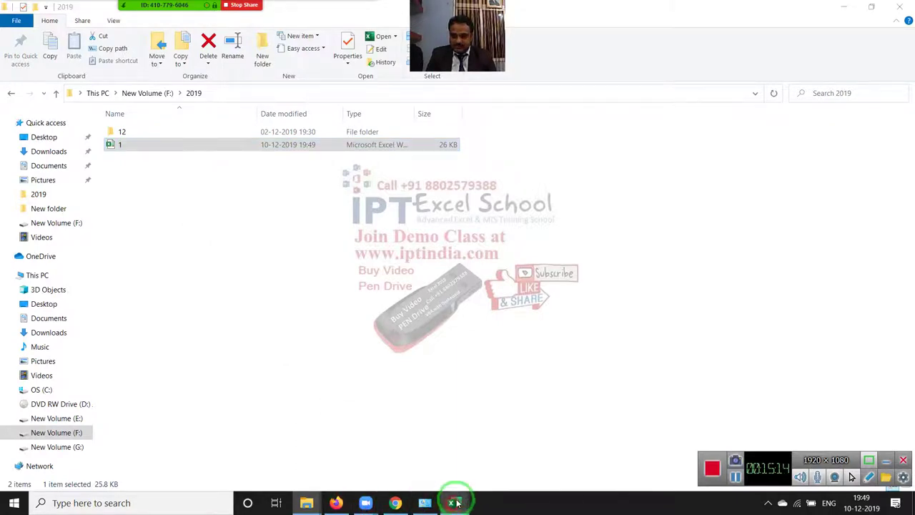
left_click(480, 453)
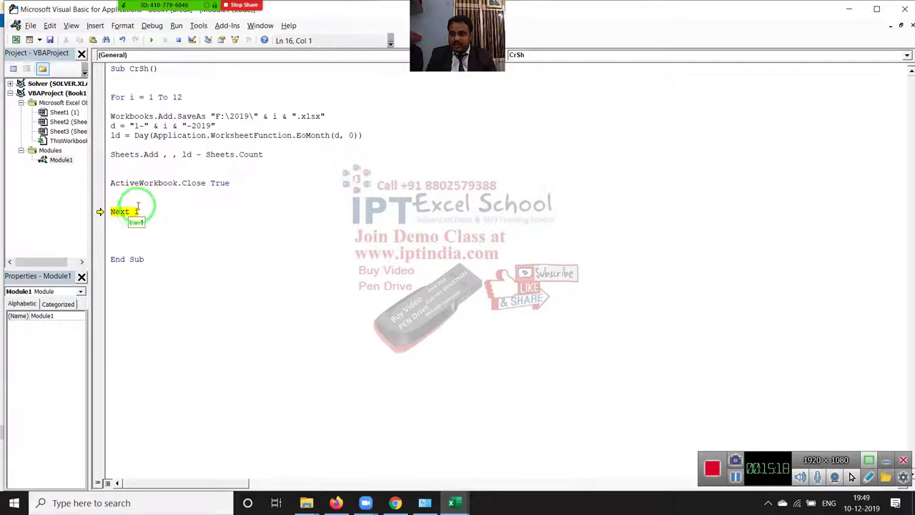
Step: Step Into past Next i to loop to i = 2 and save workbook 2.xlsx
double_click(178, 96)
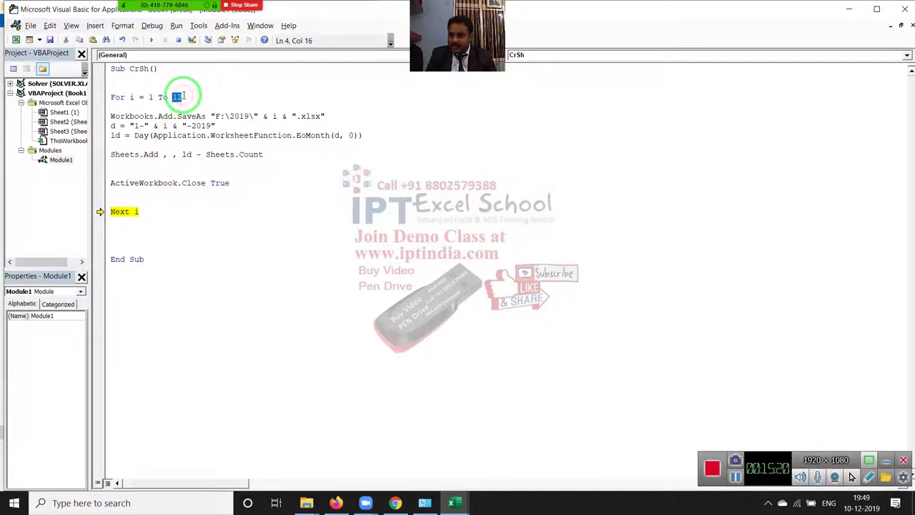
left_click(151, 26)
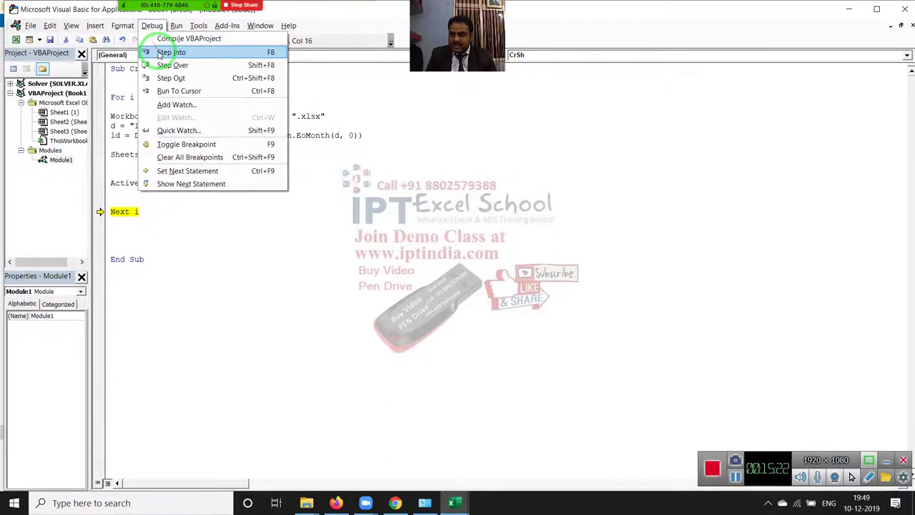
left_click(161, 53)
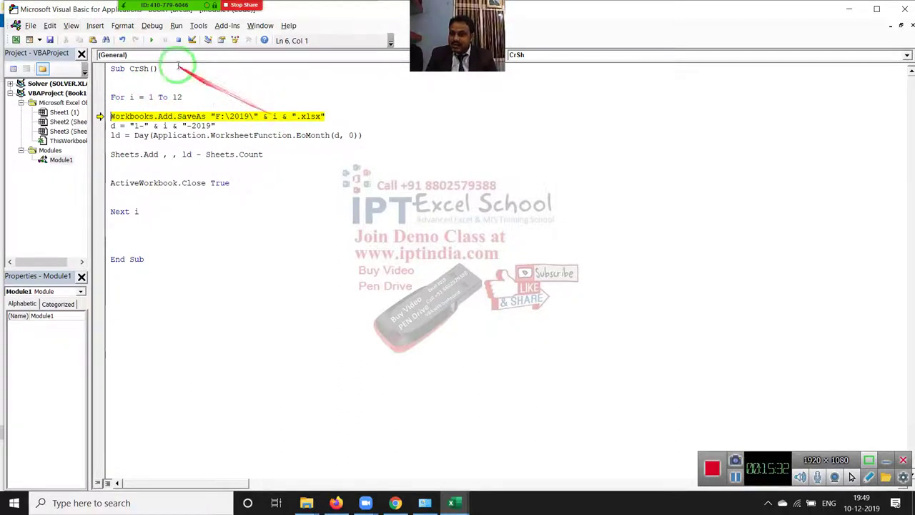
left_click(149, 31)
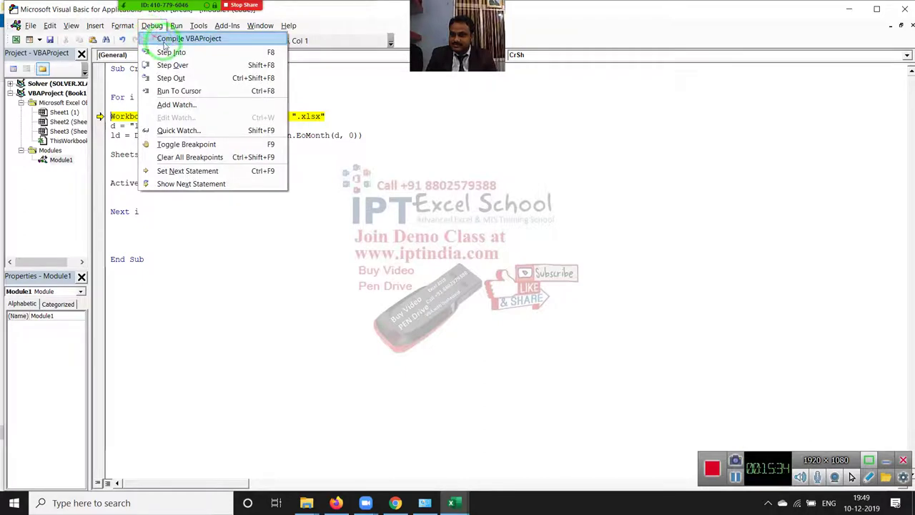
left_click(164, 51)
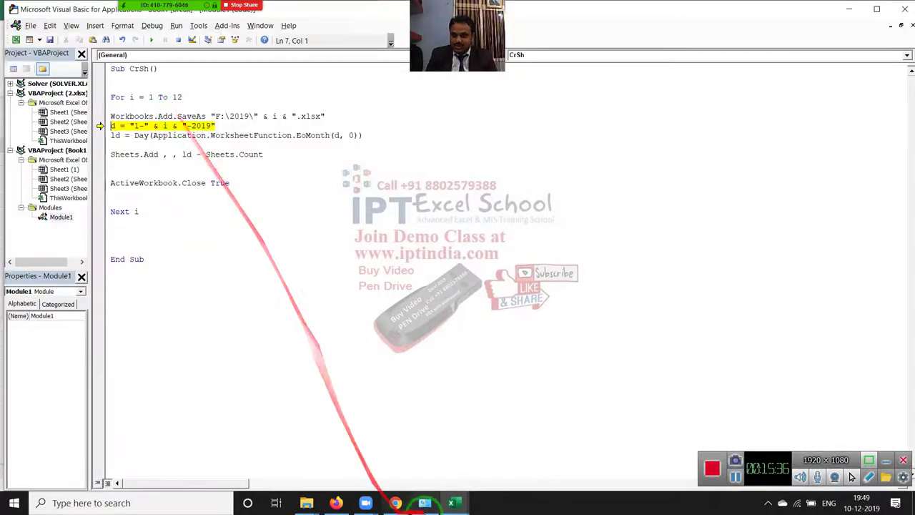
mouse_move(306, 503)
left_click(350, 457)
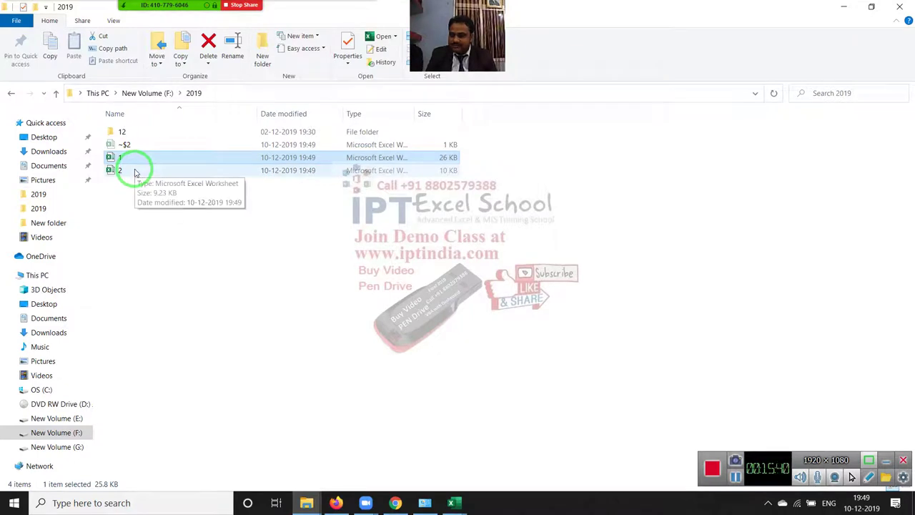
left_click(458, 503)
mouse_move(451, 503)
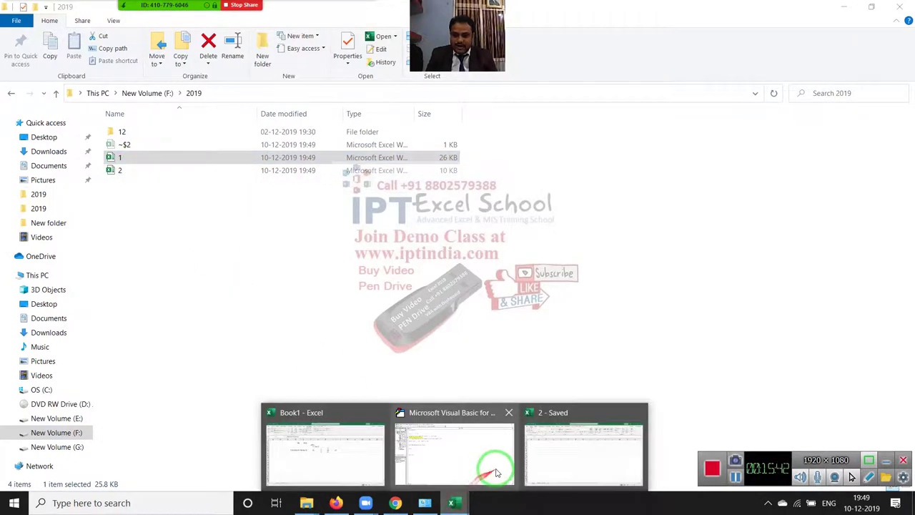
left_click(483, 458)
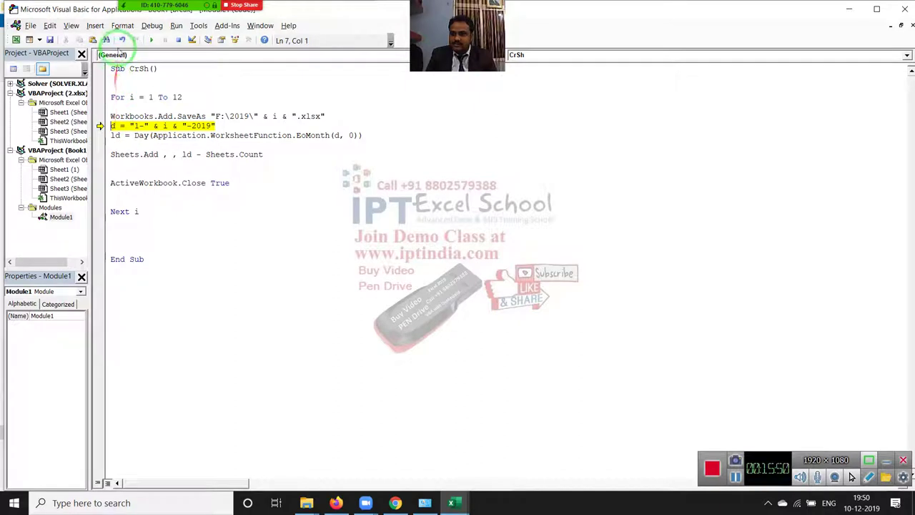
Step: Step Into the d = and ld = lines for i = 2, then drag execution back to d =
left_click(150, 32)
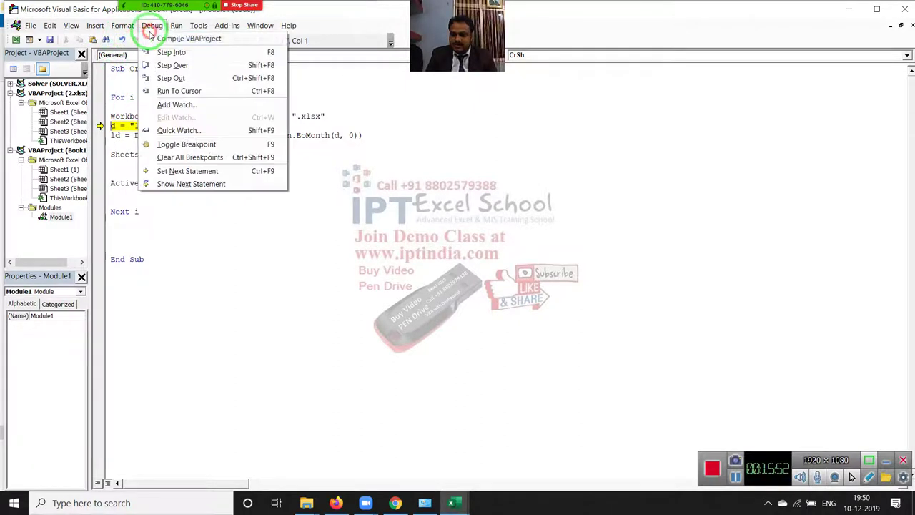
left_click(165, 55)
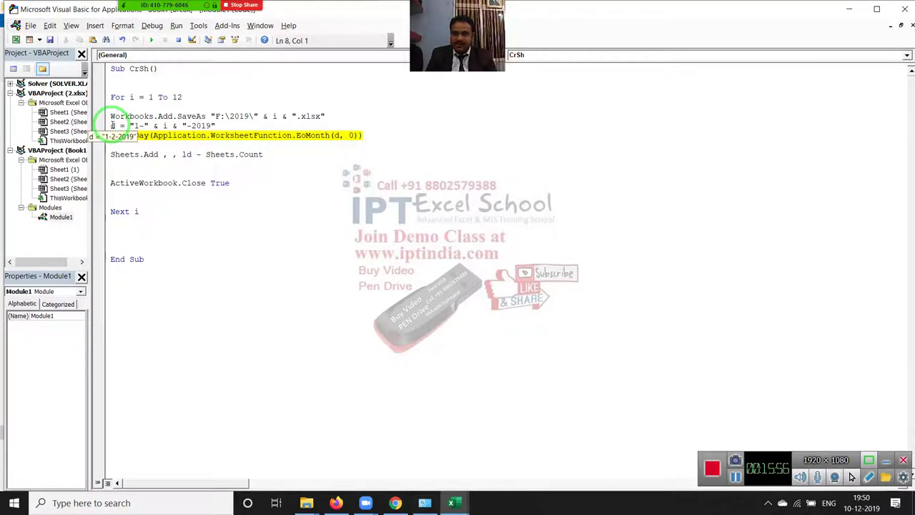
left_click(122, 25)
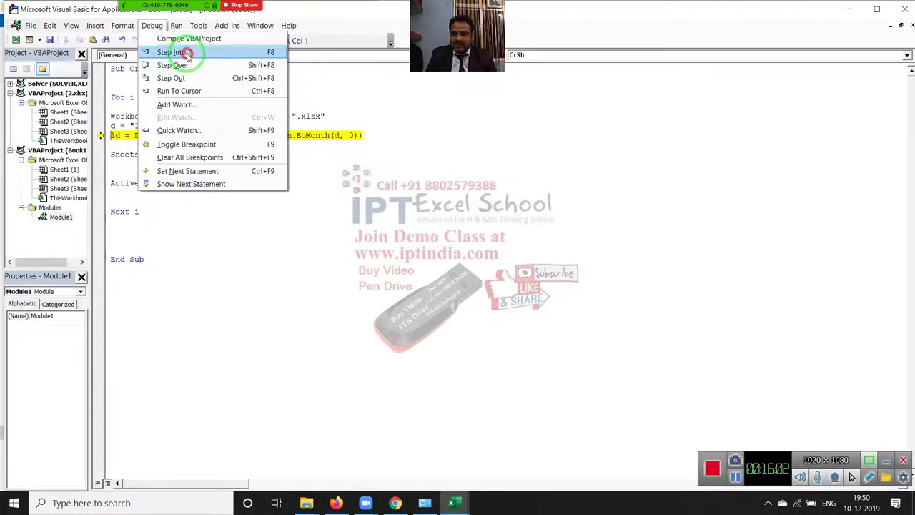
left_click(178, 52)
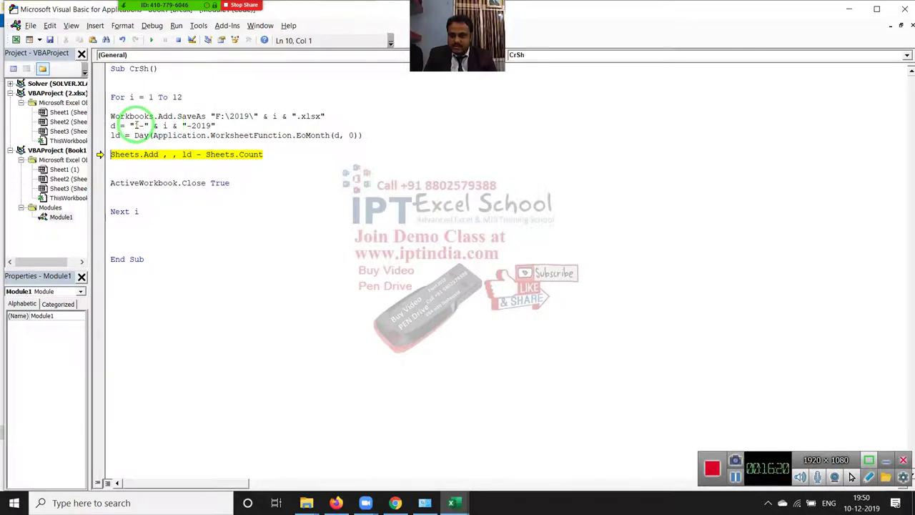
left_click_drag(101, 154, 101, 126)
Step: Rewrite the date line as d = i & "-1" & "-2019" to give 2-1-2019
left_click(139, 126)
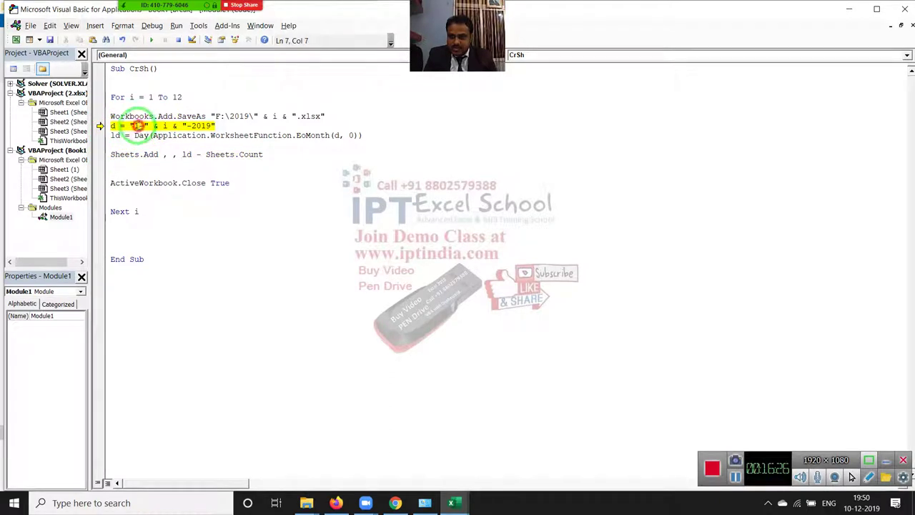
type("-")
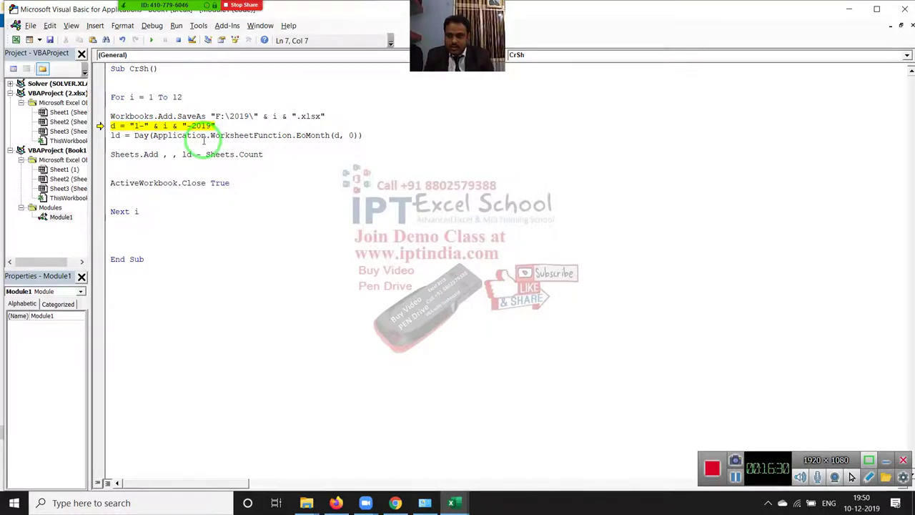
key("Delete")
type("i &")
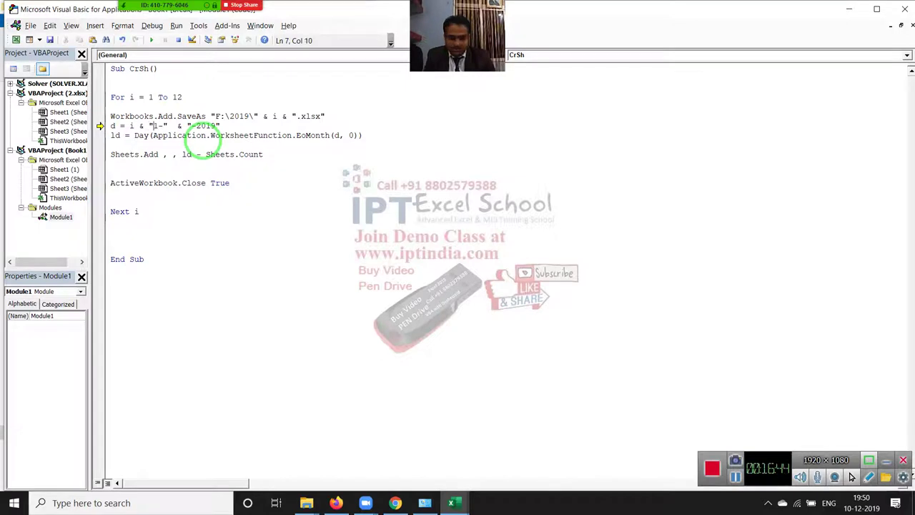
type("-")
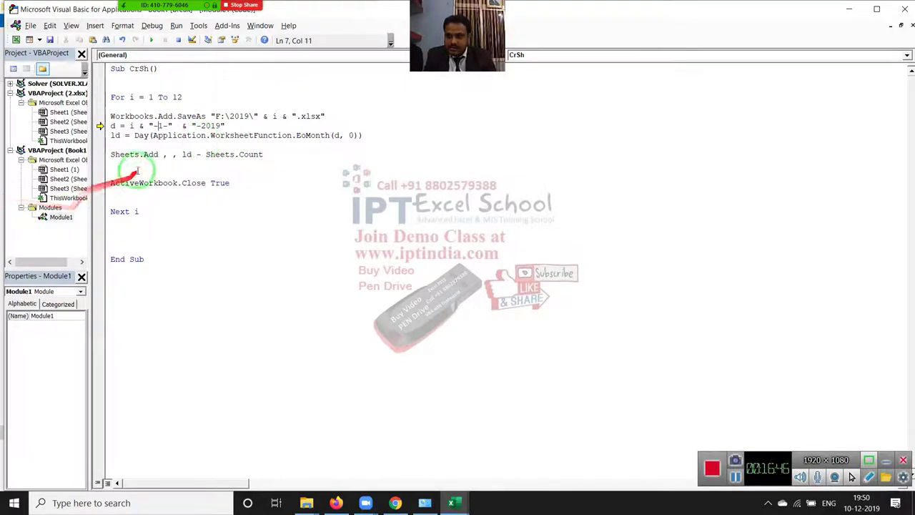
left_click(111, 183)
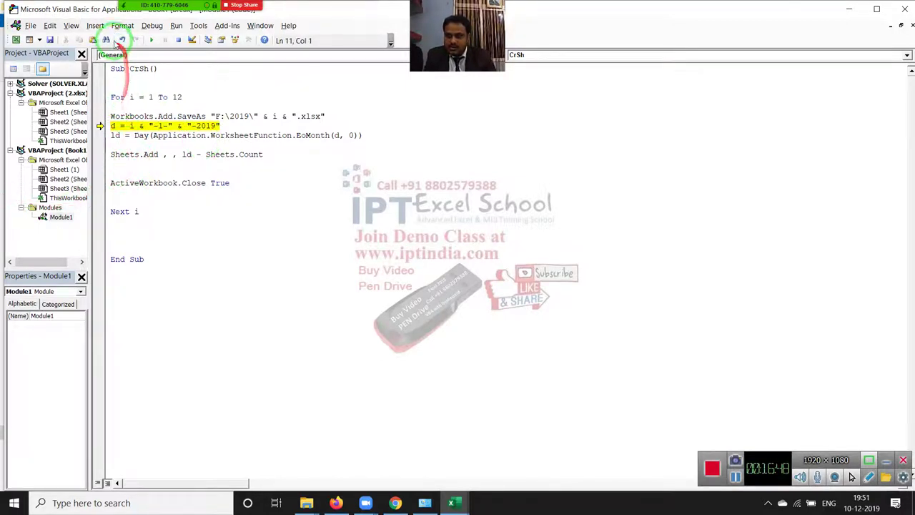
left_click(123, 27)
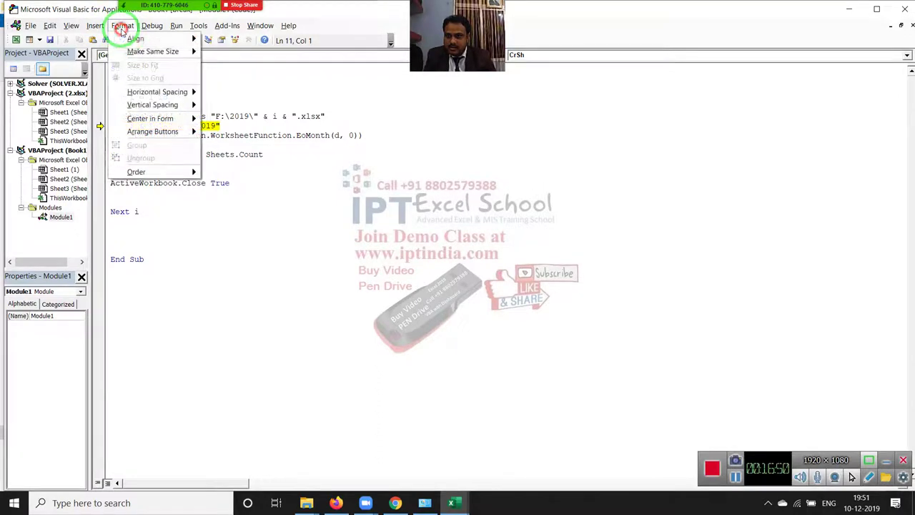
left_click(194, 146)
left_click(167, 127)
key("BackSpace")
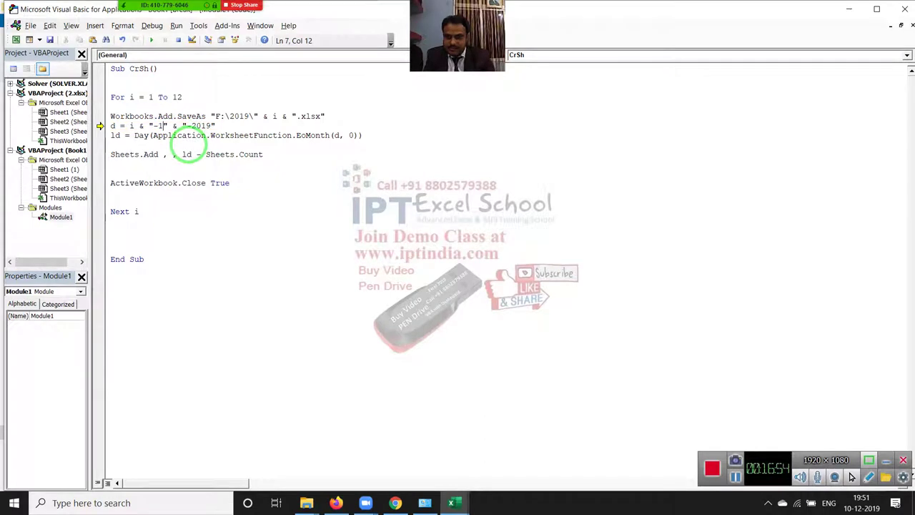
left_click(176, 155)
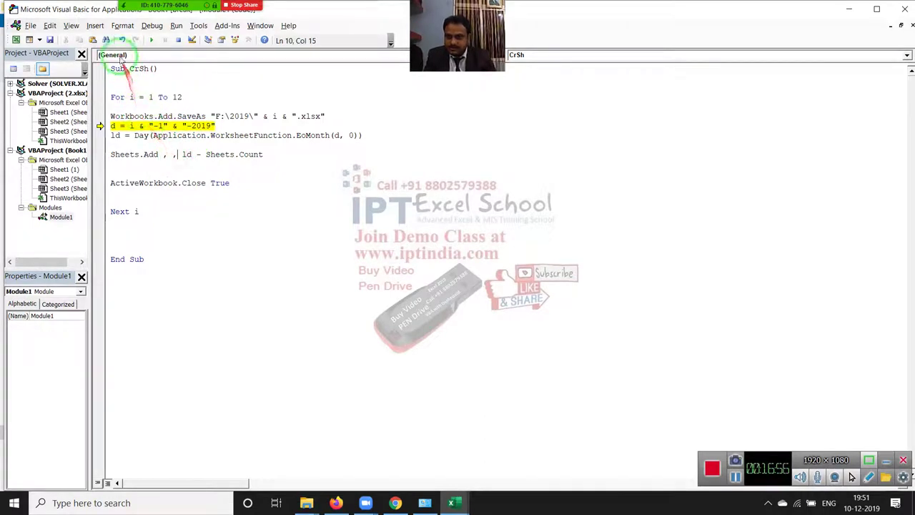
Step: Step Into the corrected d and ld lines, yielding ld = 28
left_click(96, 25)
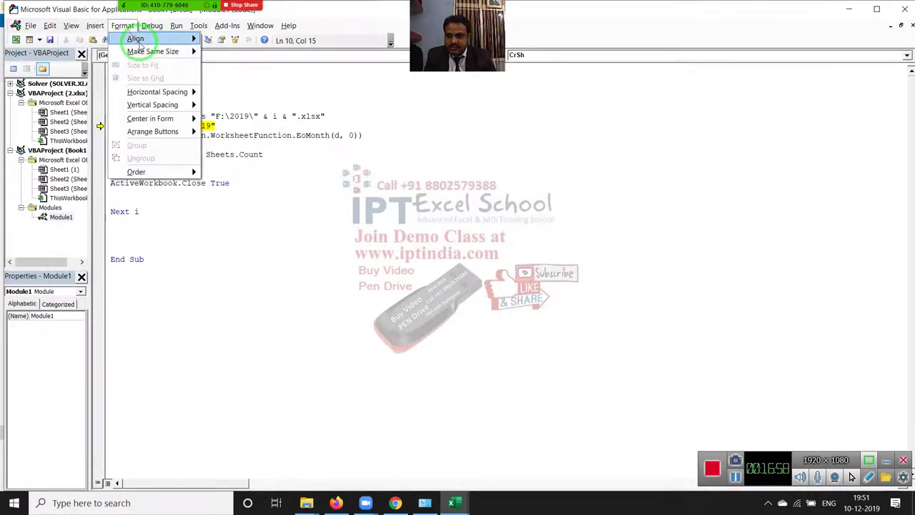
left_click(170, 51)
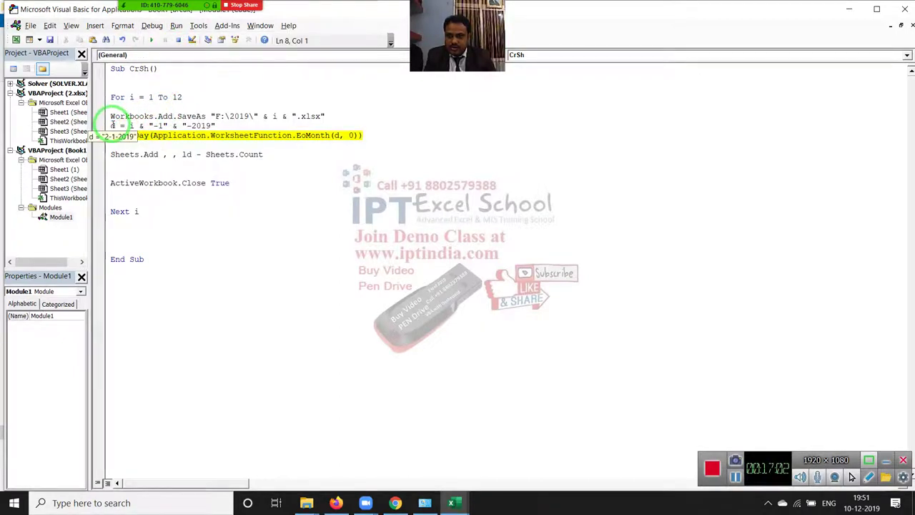
left_click(122, 25)
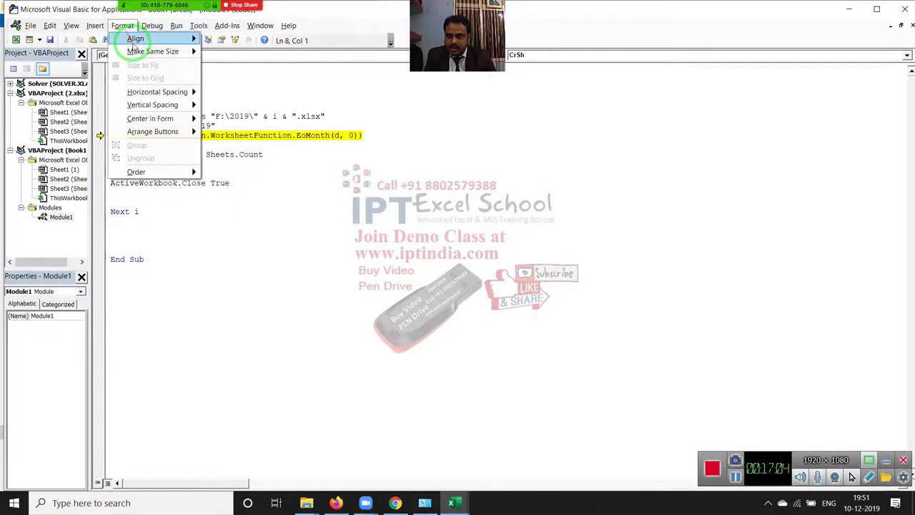
mouse_move(152, 25)
left_click(164, 52)
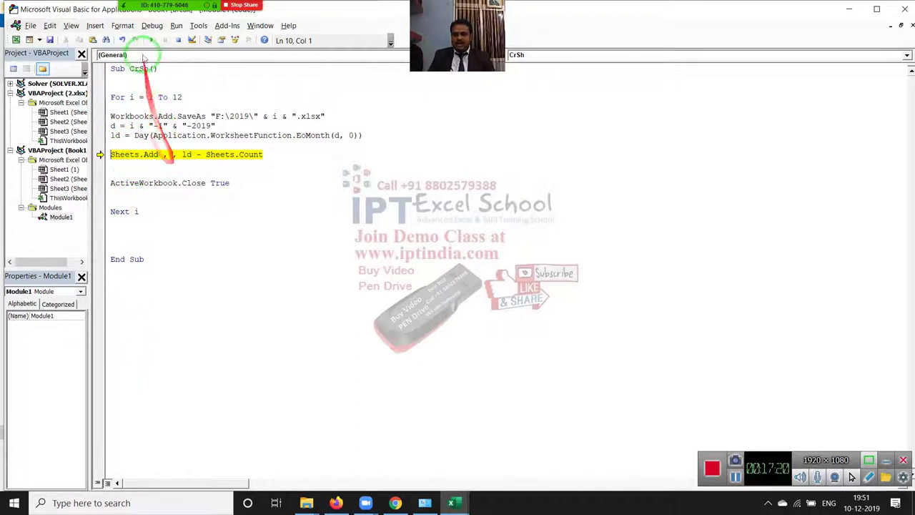
Step: Step into the Sheets.Add line and confirm workbook 2 now has 28 day sheets
left_click(153, 28)
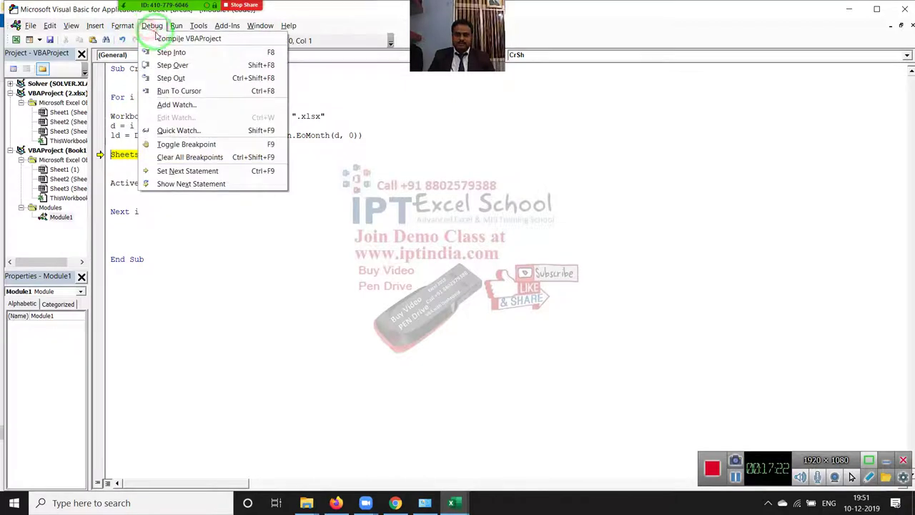
left_click(176, 52)
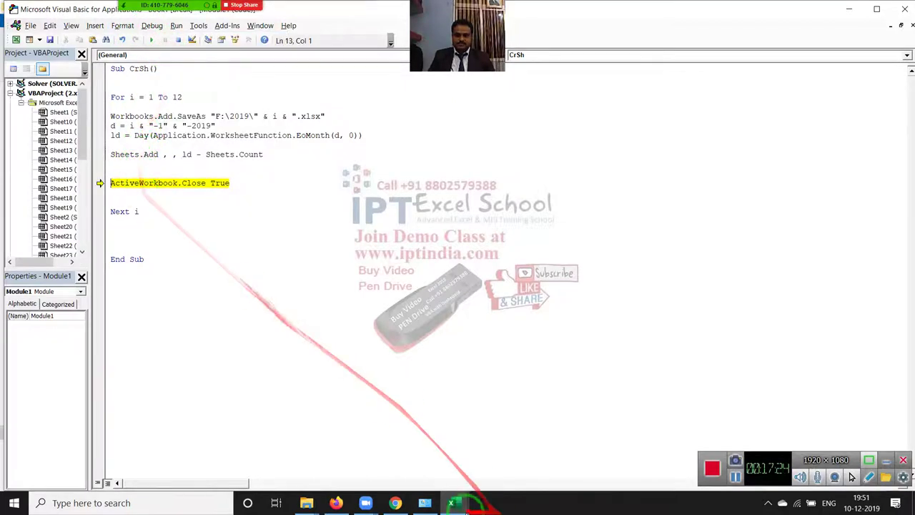
left_click(468, 504)
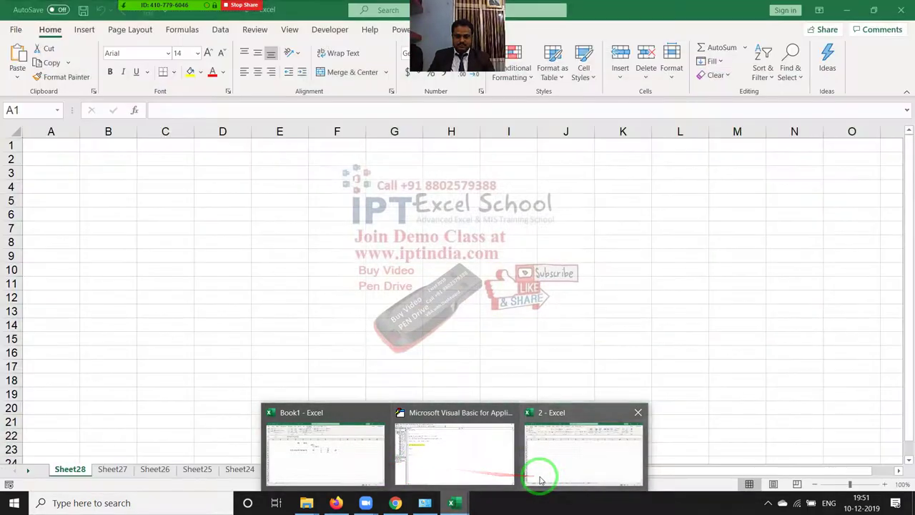
left_click(543, 461)
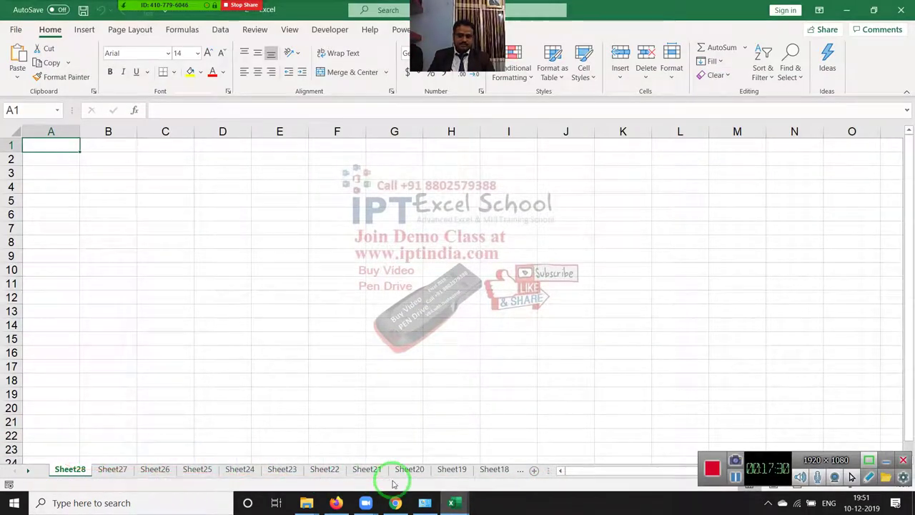
Step: Return to the VBA editor and resume the CrSh macro with Run/Continue
left_click(451, 504)
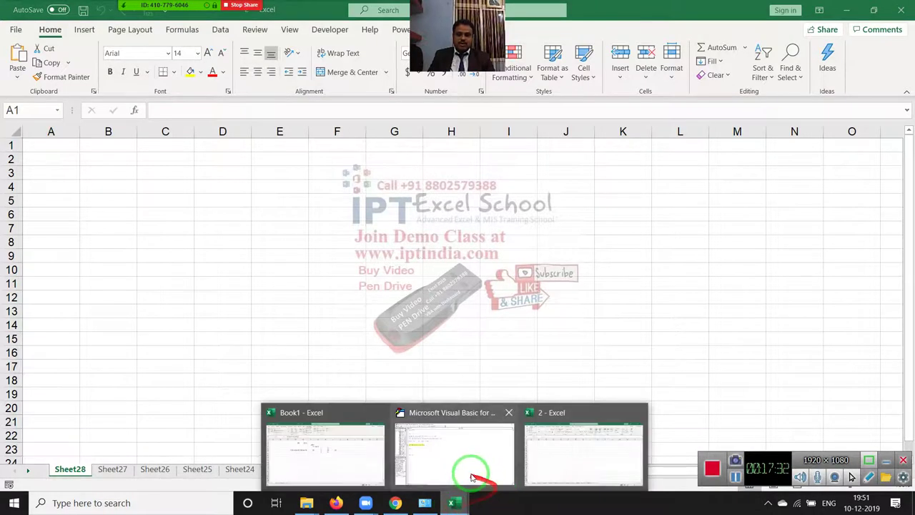
left_click(472, 478)
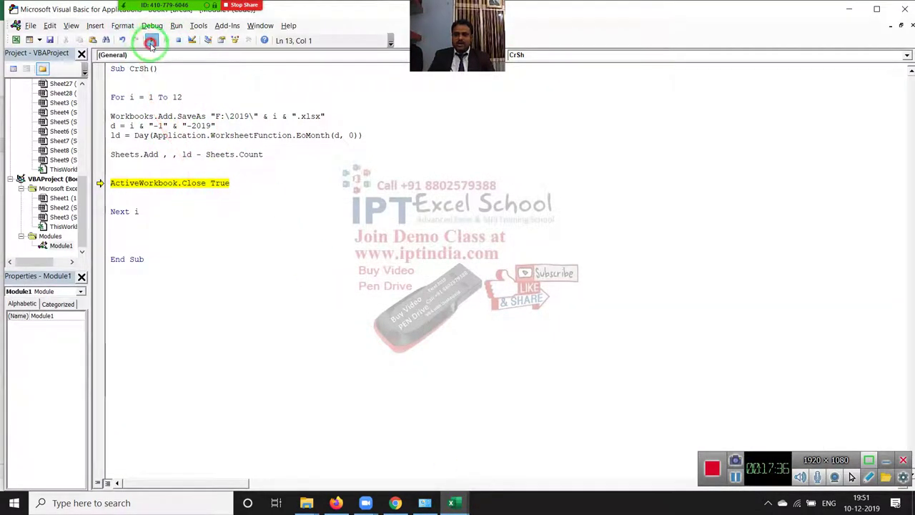
left_click(150, 41)
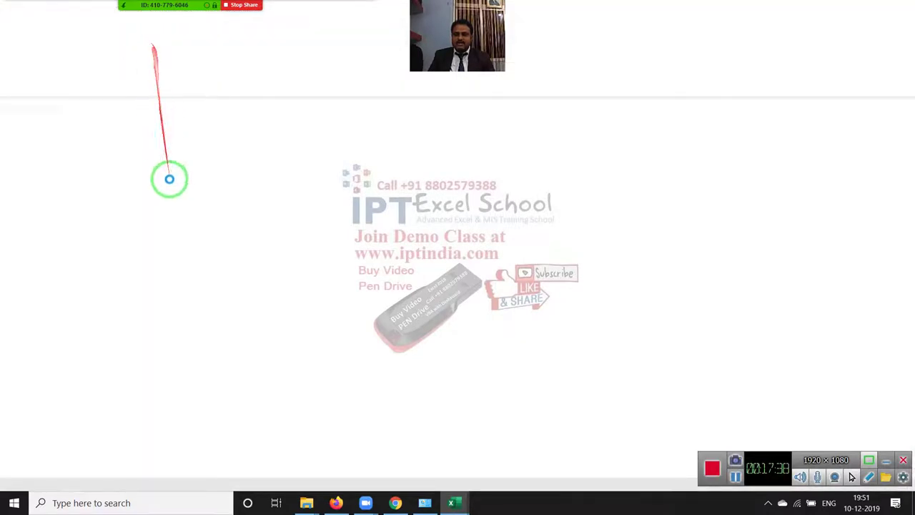
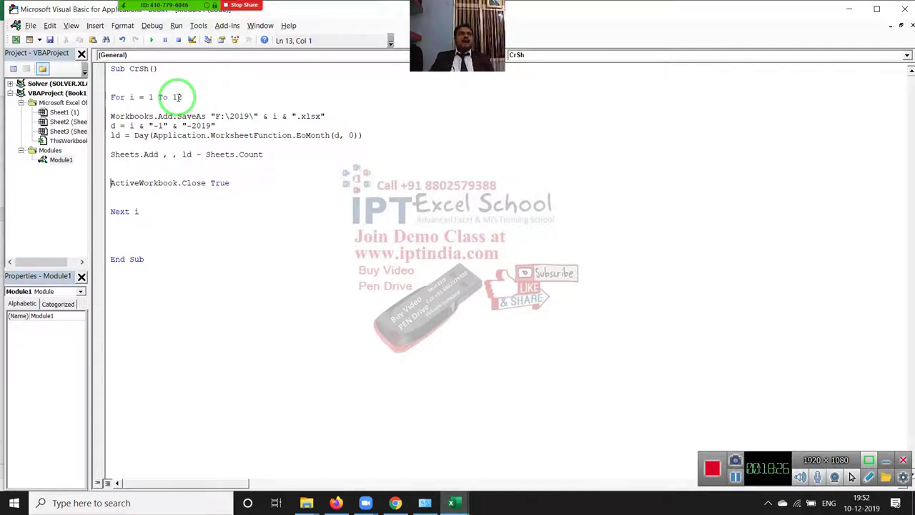
Step: Select the macro code from below End Sub up to Sub CrSh()
key("Up")
key("Up")
key("Up")
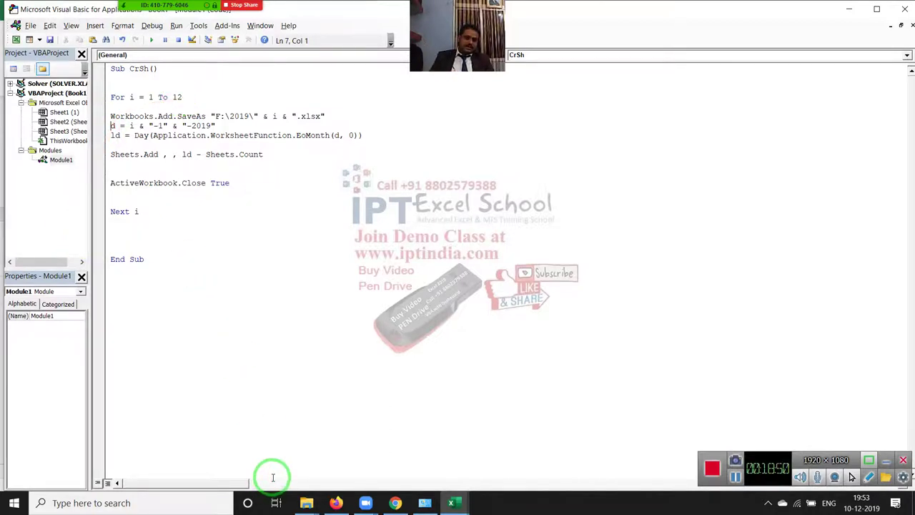
left_click(162, 280)
left_click_drag(161, 280, 119, 86)
left_click(111, 67)
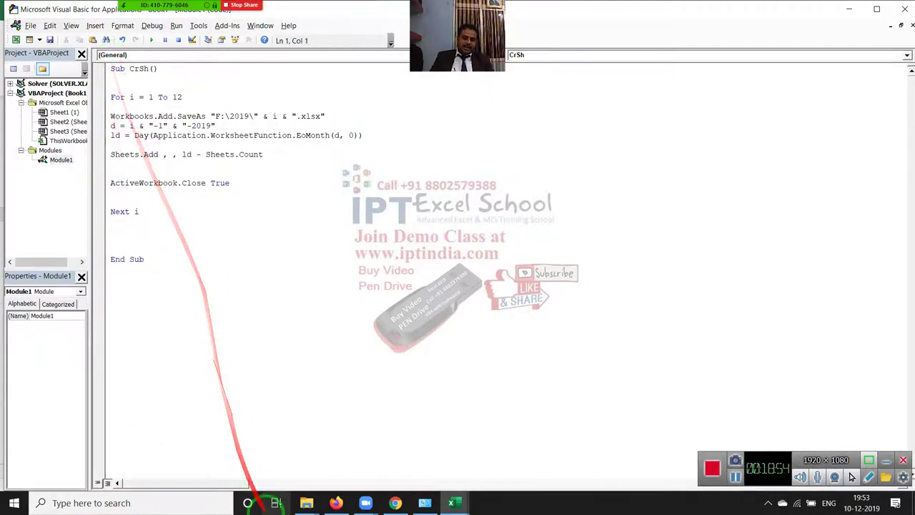
Step: Show the 2019 folder of generated workbooks, then return to the code editor
left_click(306, 503)
left_click(348, 452)
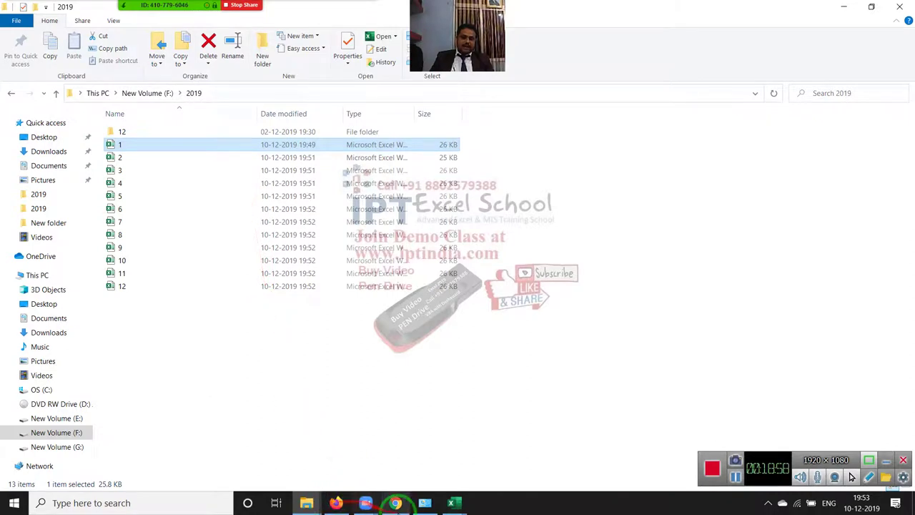
mouse_move(451, 503)
left_click(481, 458)
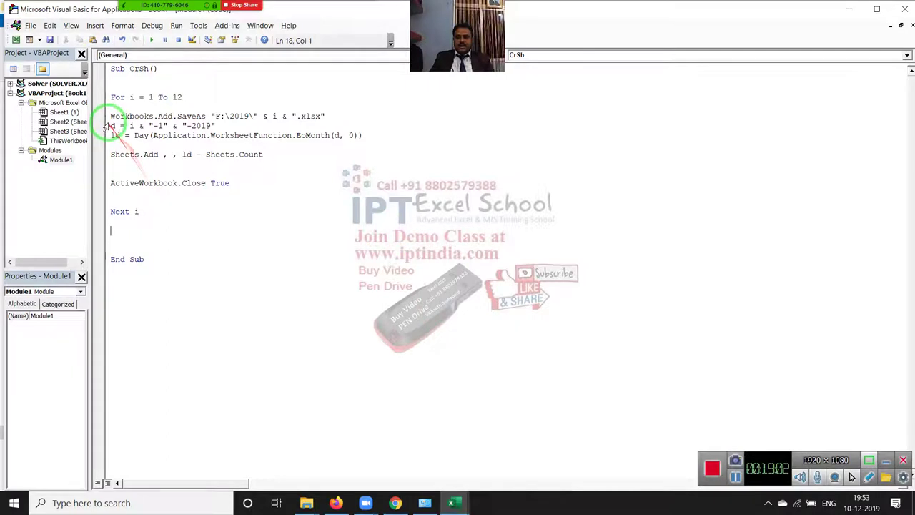
Step: Review the F:\2019\ SaveAs path, the Sheets.Add ld - Sheets.Count argument and ActiveWorkbook.Close True
left_click(107, 116)
left_click_drag(107, 116, 193, 125)
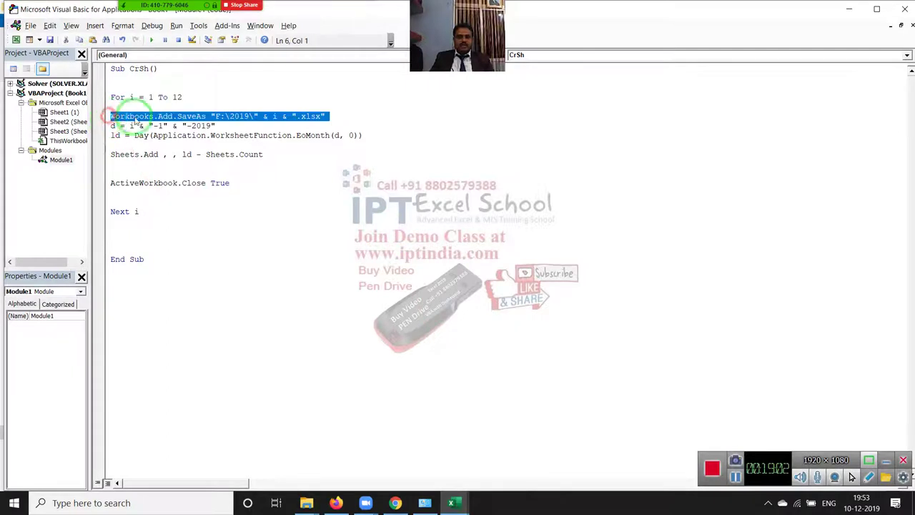
left_click(193, 125)
left_click_drag(216, 116, 256, 115)
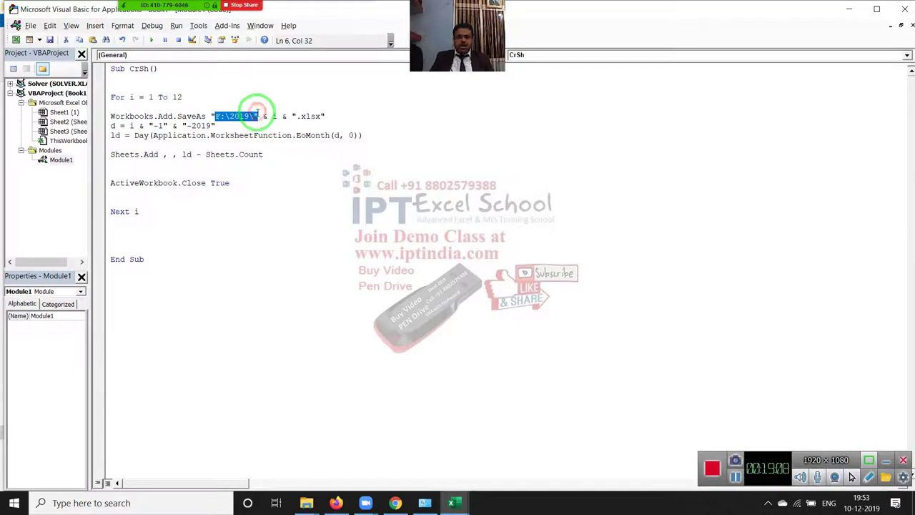
left_click(108, 173)
left_click_drag(112, 154, 159, 155)
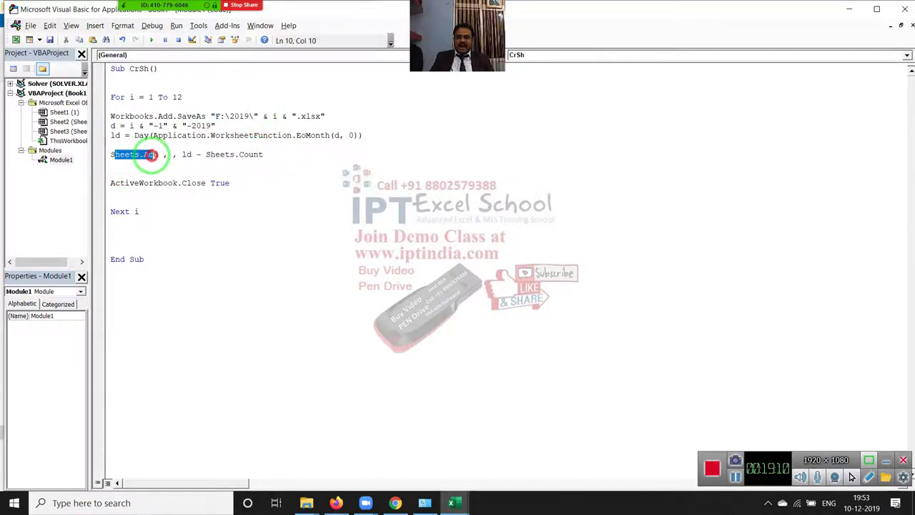
left_click(161, 154)
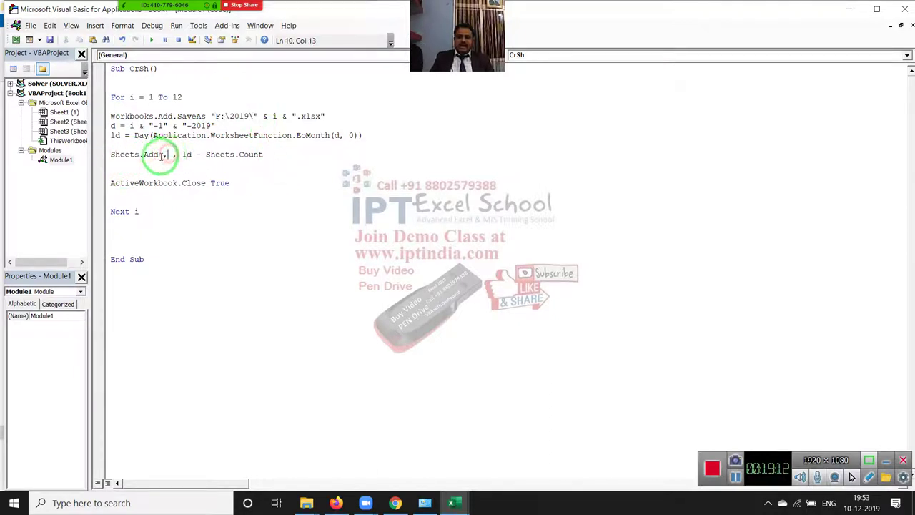
left_click_drag(177, 154, 262, 155)
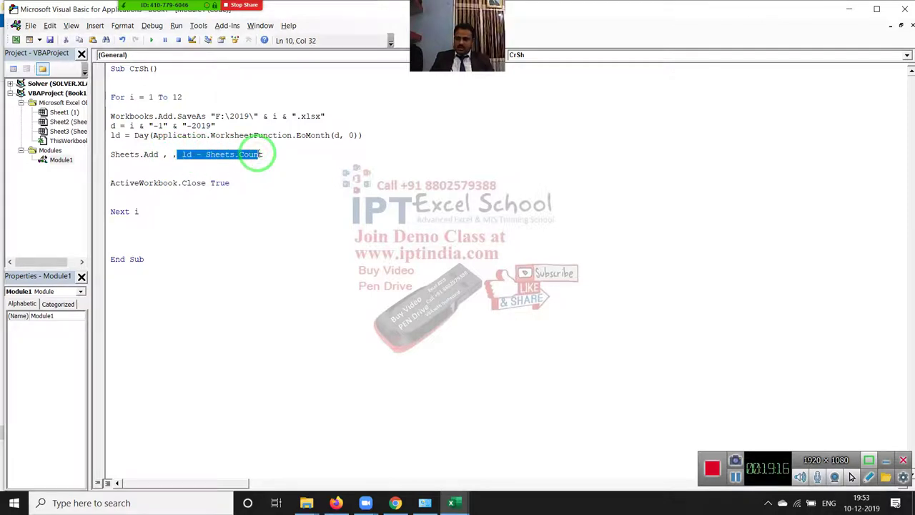
left_click_drag(231, 183, 104, 186)
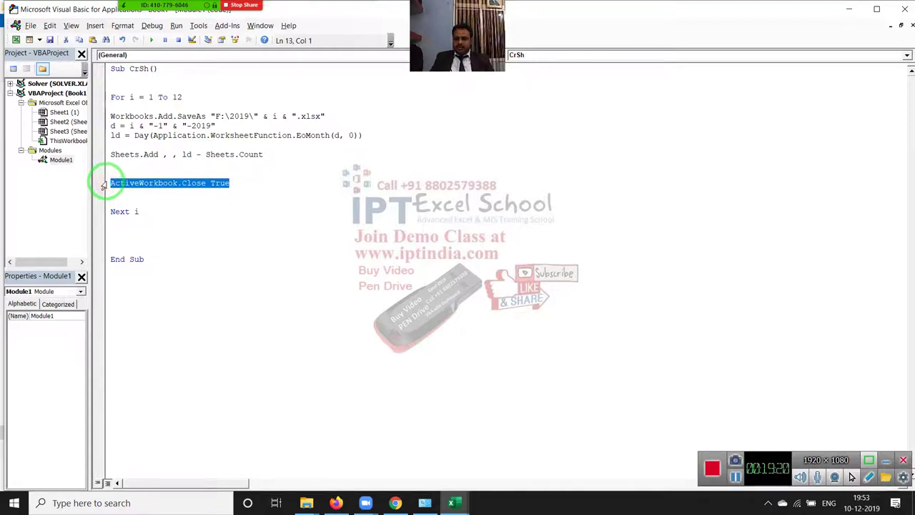
left_click(130, 172)
Step: Review the For i = 1 To 12 loop body: the SaveAs line and the d and ld calculations
left_click(133, 97)
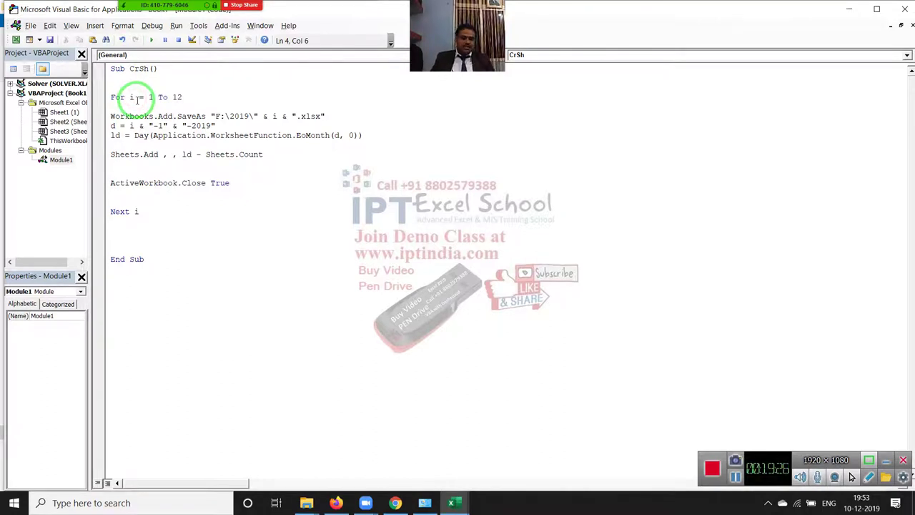
left_click(110, 110)
left_click_drag(109, 109, 323, 120)
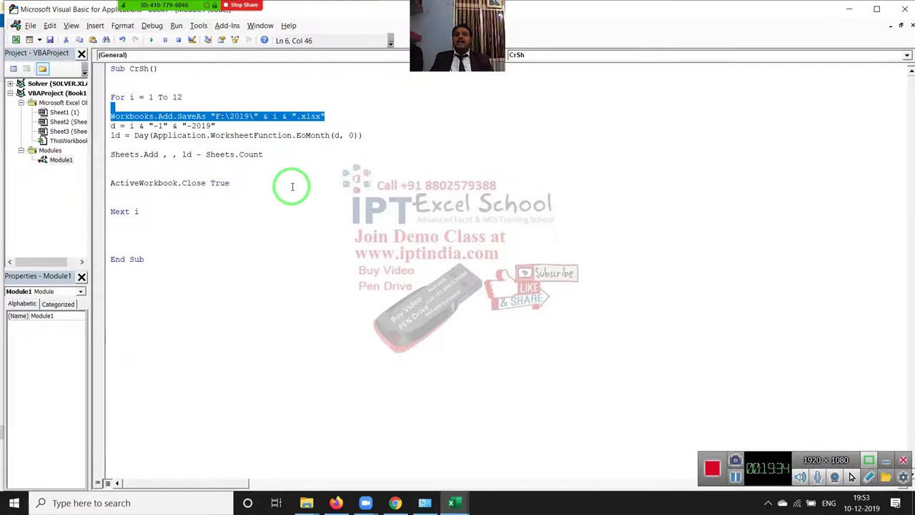
left_click(228, 190)
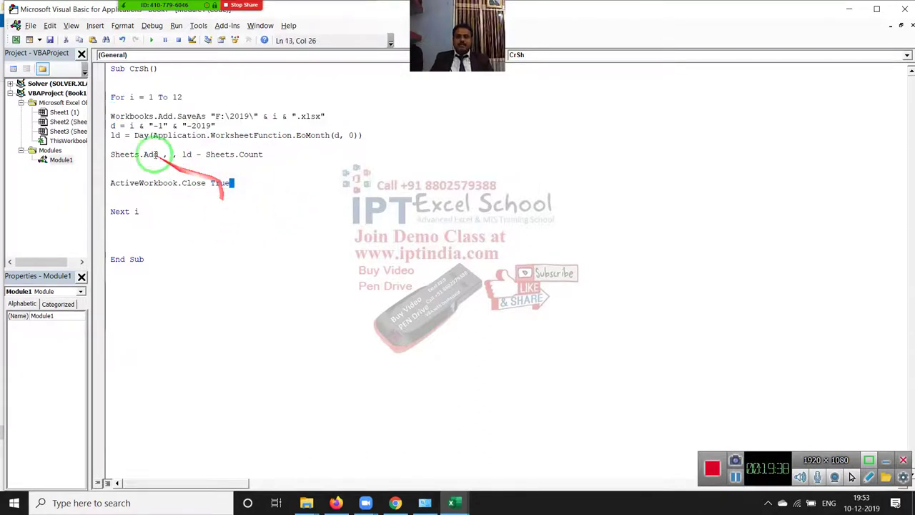
left_click(121, 105)
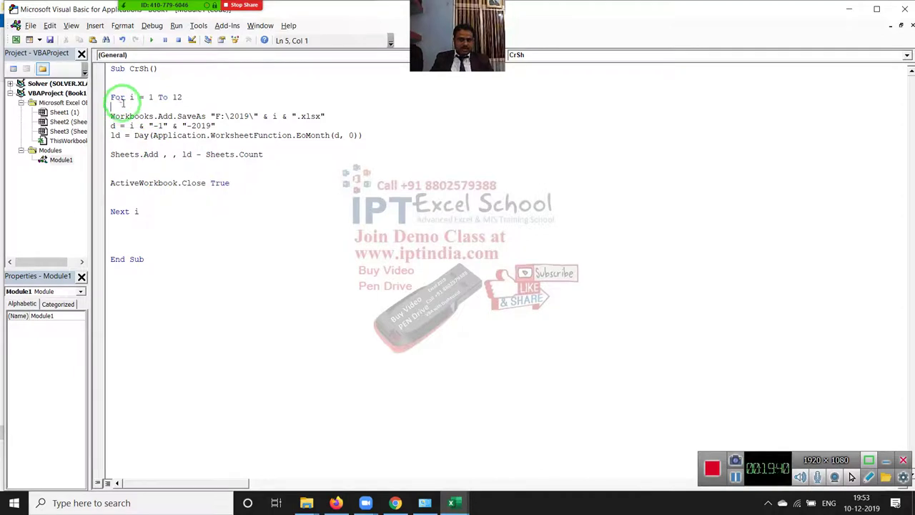
left_click_drag(112, 125, 111, 145)
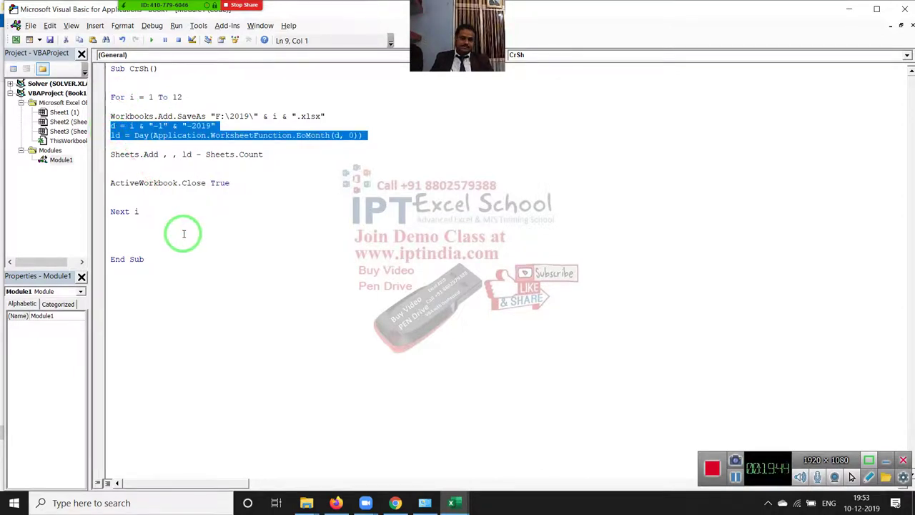
left_click(149, 173)
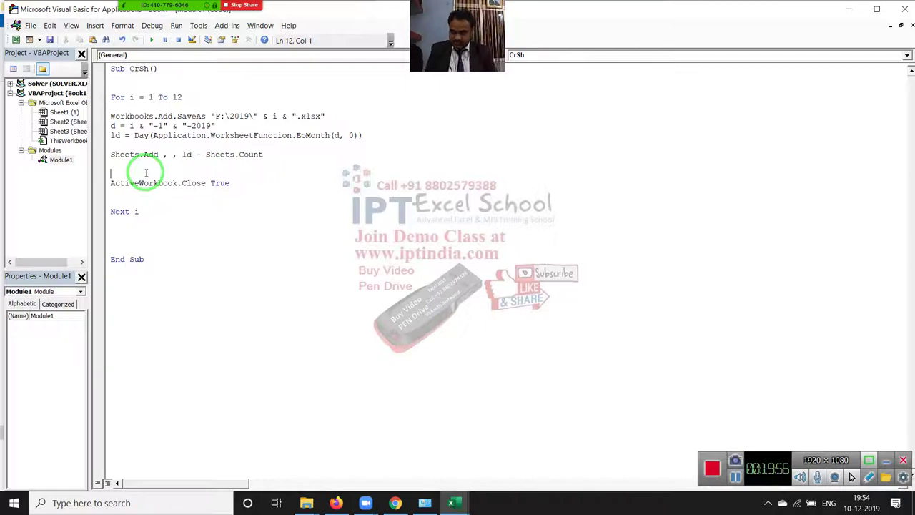
Step: Add an inner For j = 1 To ld loop that names each sheet with Sheets(j).Name = j
key("Return")
key("Return")
left_click(146, 174)
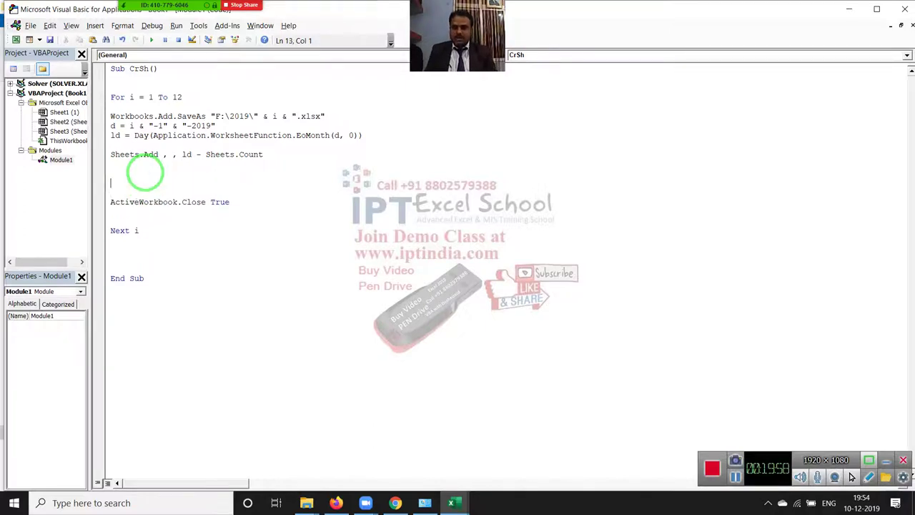
type("for ")
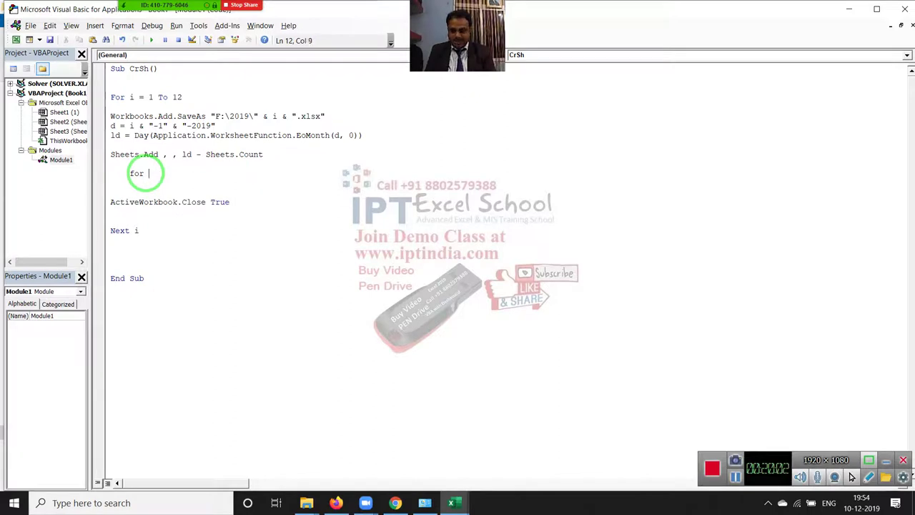
type("j ")
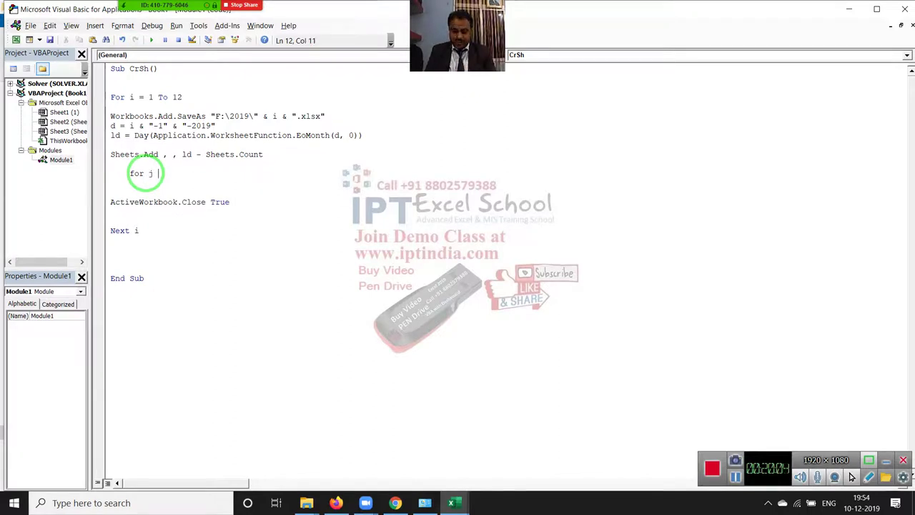
type("= 1 to ld")
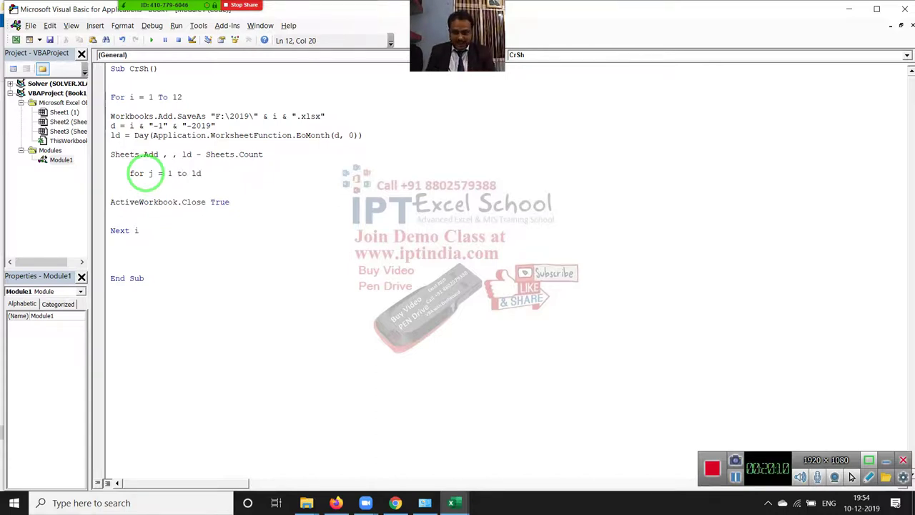
key("Return")
key("Return")
key("Return")
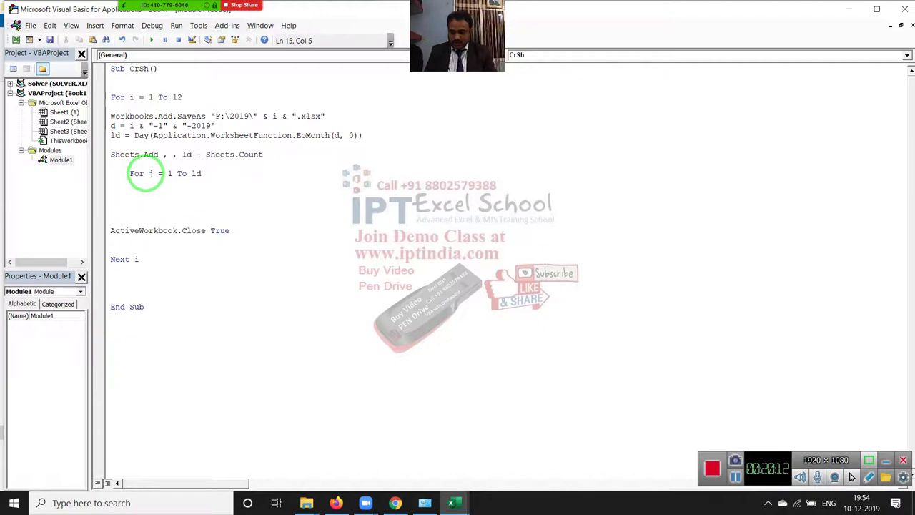
type("next j")
key("Up")
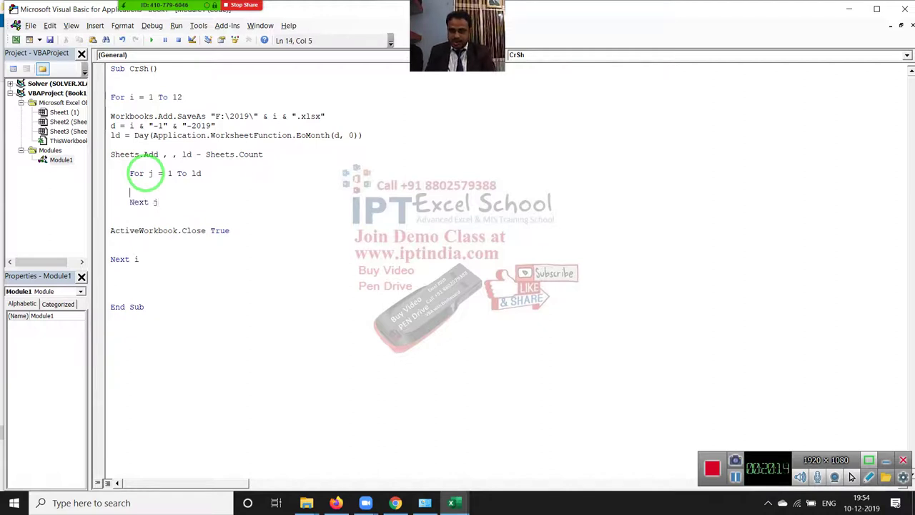
type("sheets(j")
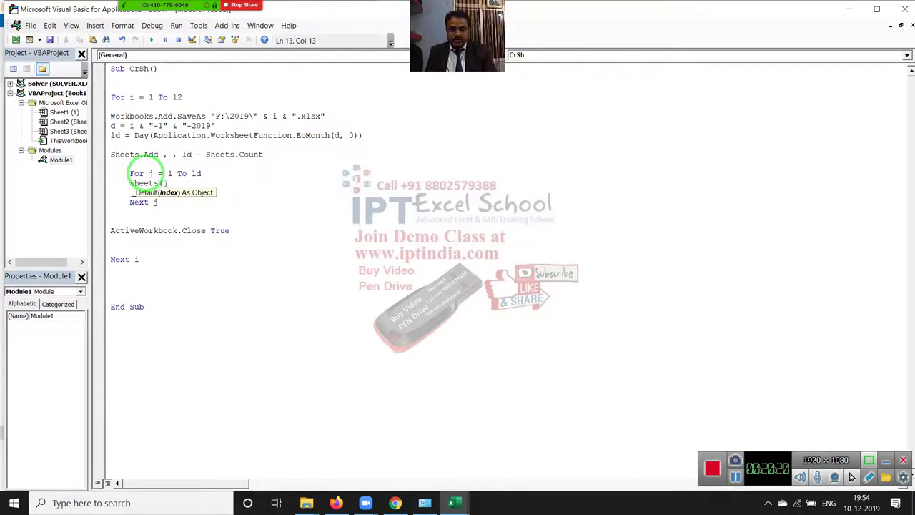
type(").Name = ")
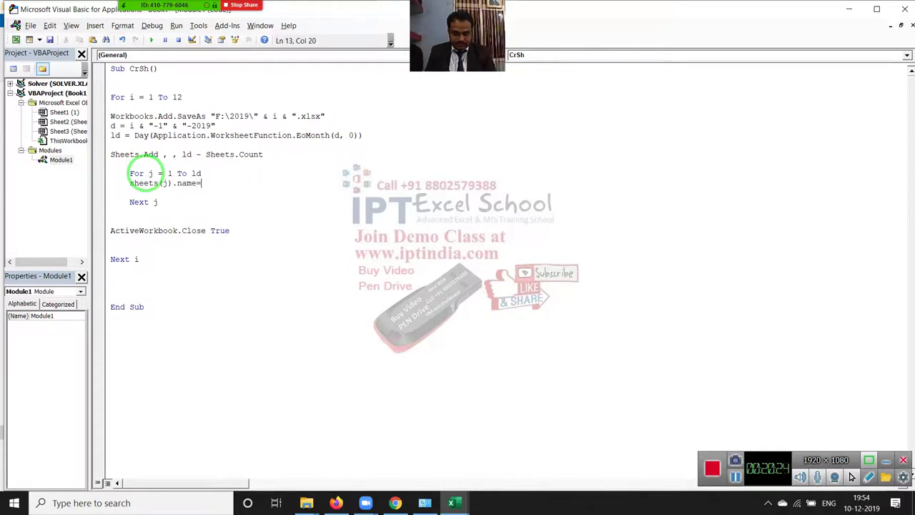
type("j")
key("Return")
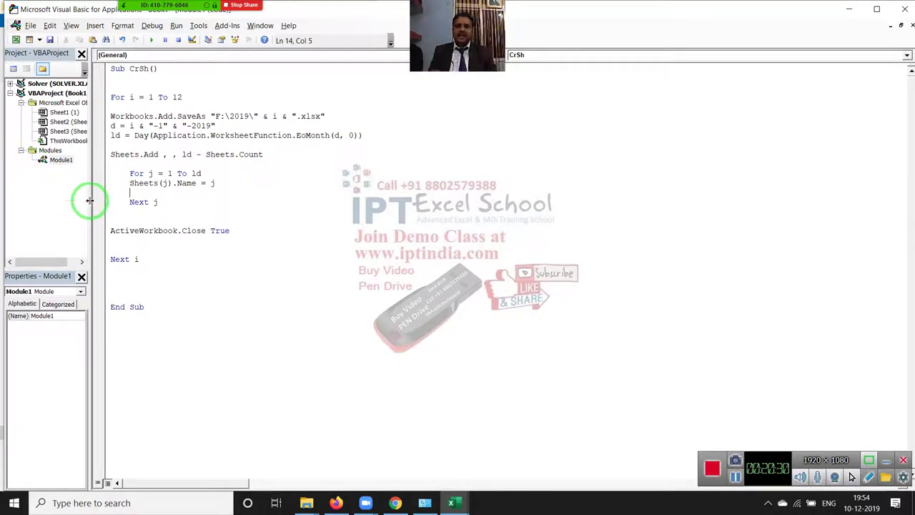
Step: Highlight the j index in Sheets(j) and the loop counters i and j
left_click(165, 183)
double_click(165, 184)
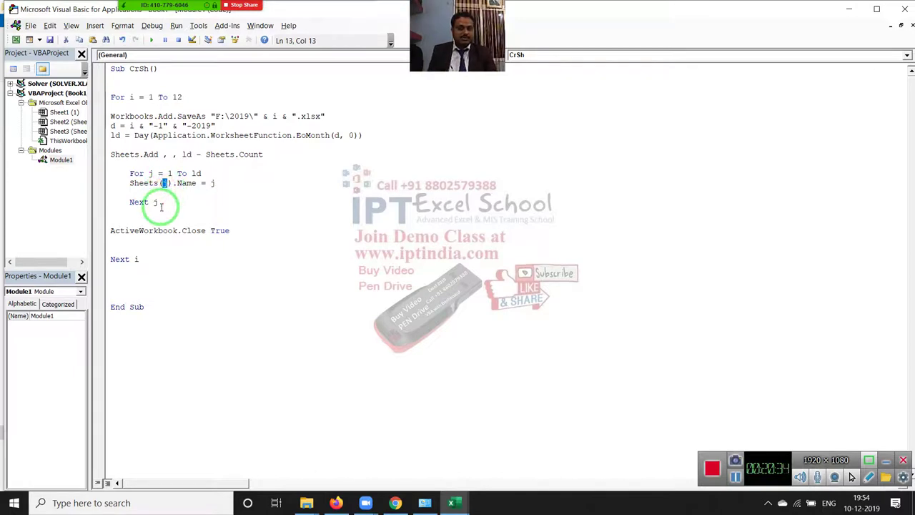
double_click(133, 126)
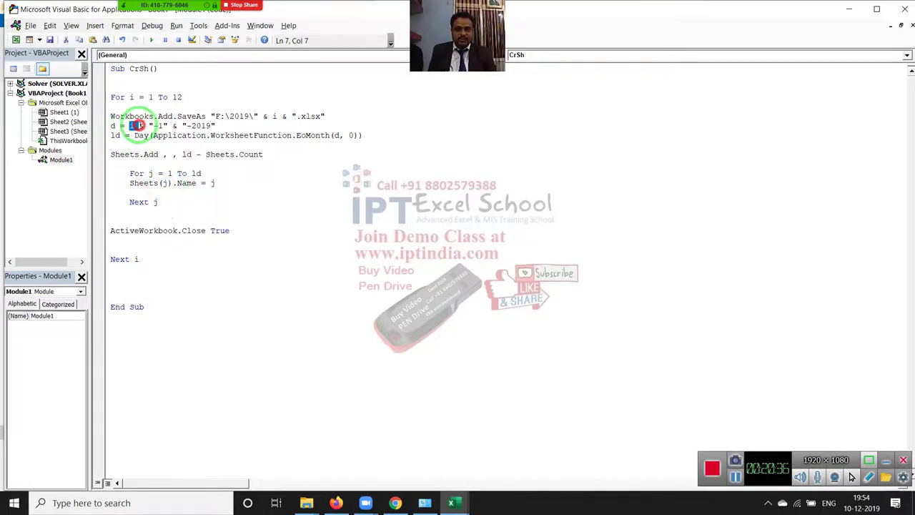
double_click(151, 173)
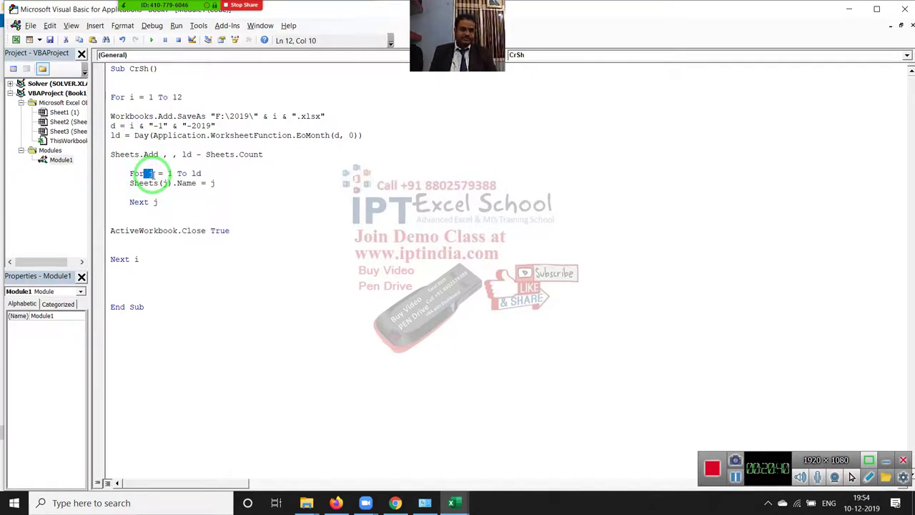
left_click(189, 218)
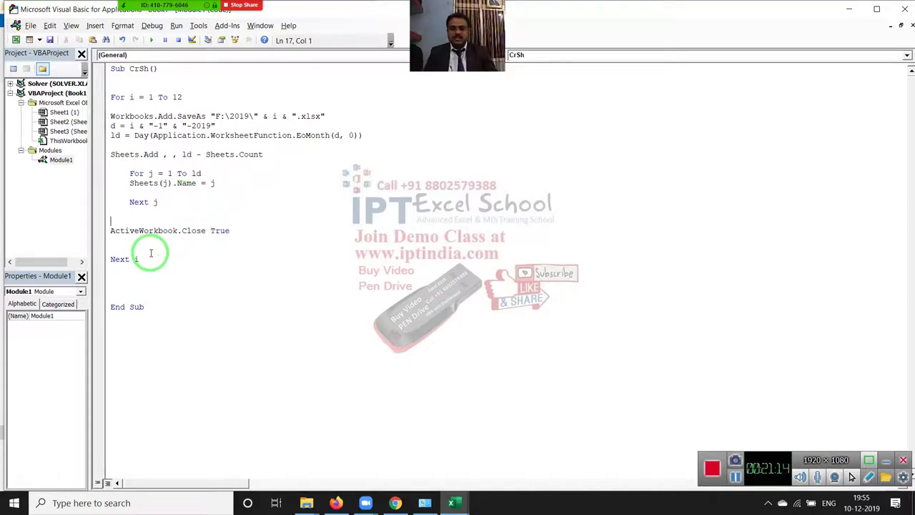
Step: Select the entire macro from End Sub up to Sub CrSh() and bring up Gmail
left_click(178, 317)
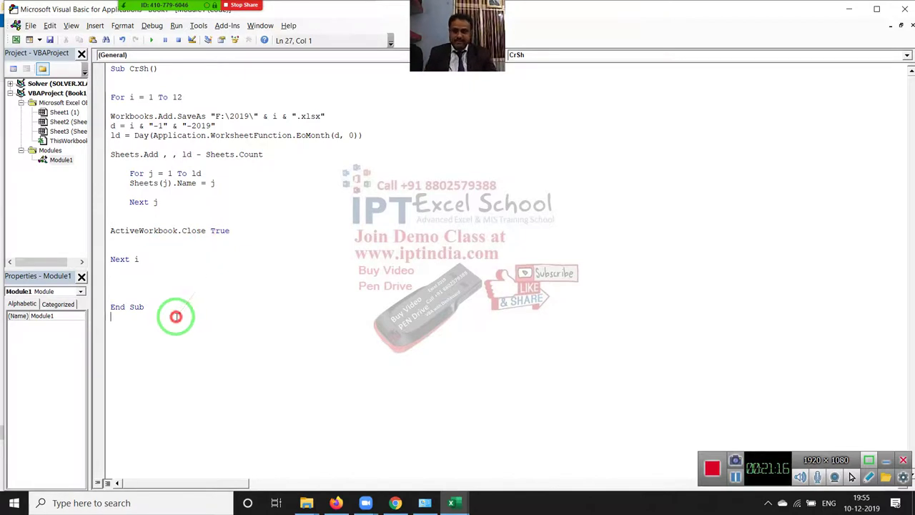
left_click_drag(177, 317, 104, 81)
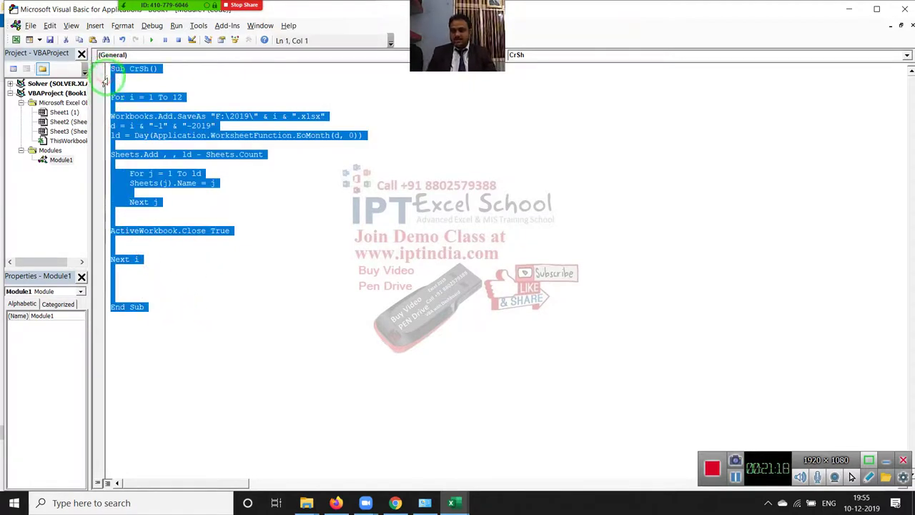
left_click(397, 502)
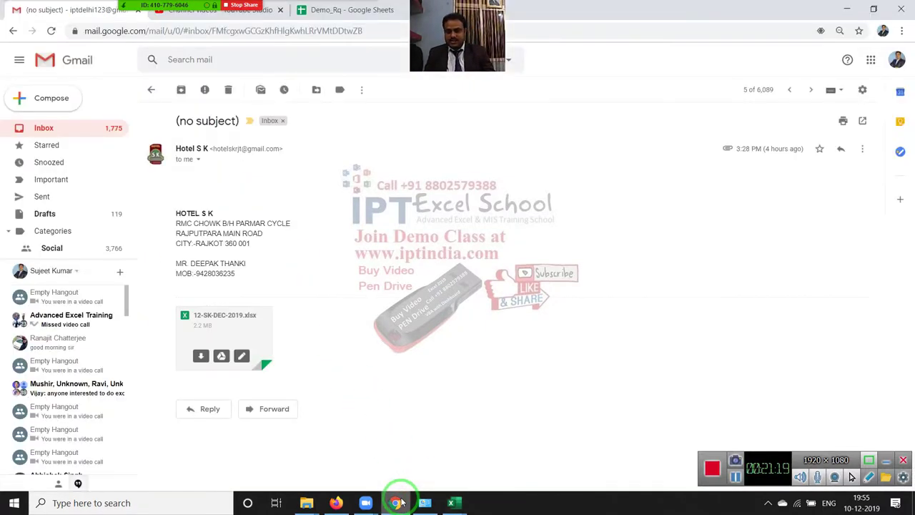
Step: Start a new email and paste the macro code into its body
left_click(39, 97)
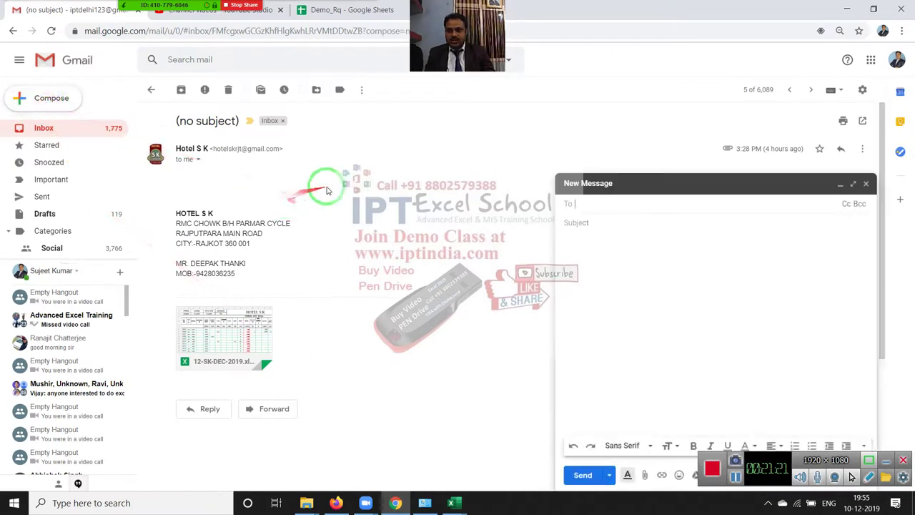
left_click(634, 267)
key("ctrl+v")
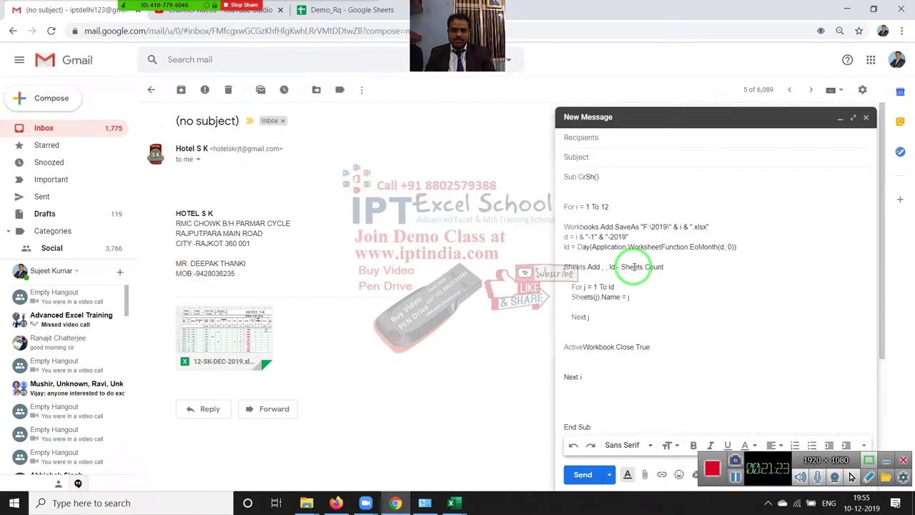
Step: Give the draft the subject 'Code' and check the meeting participants list
left_click(583, 157)
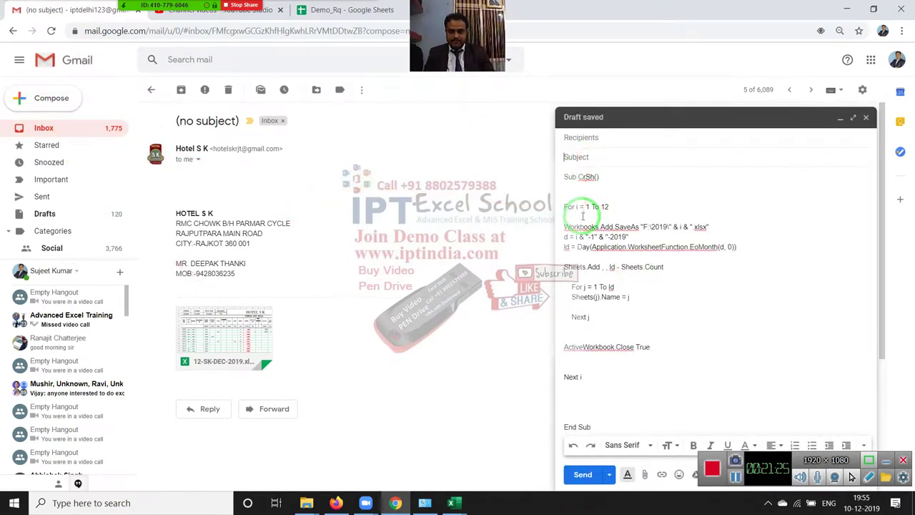
type("Daily Report - 1 / 12 / -2019")
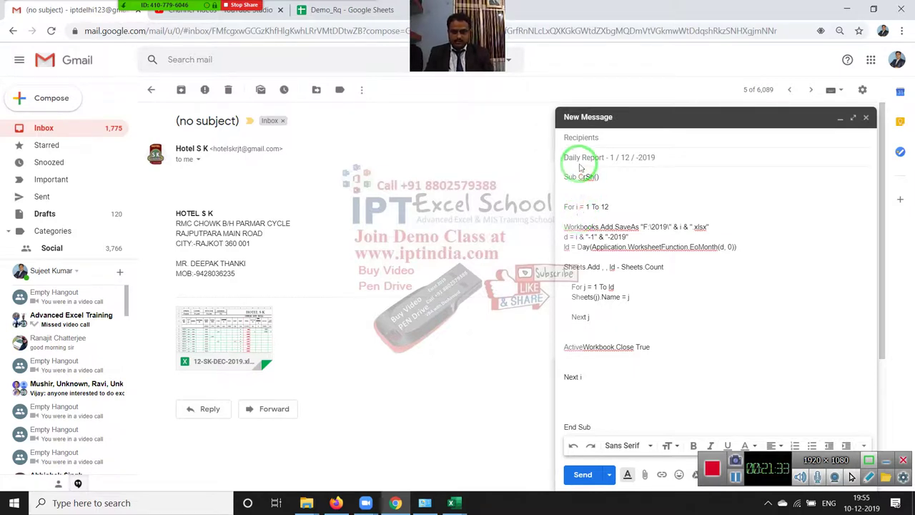
key("ctrl+a")
type("d")
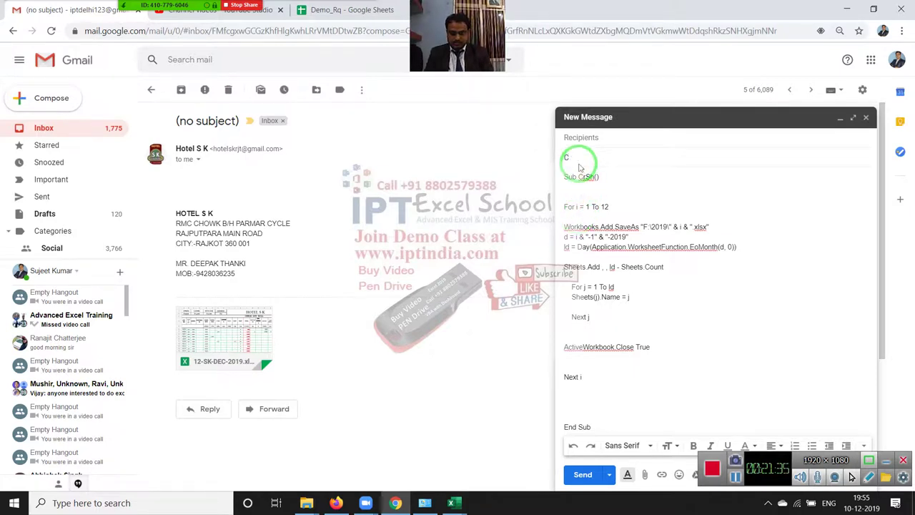
left_click(608, 140)
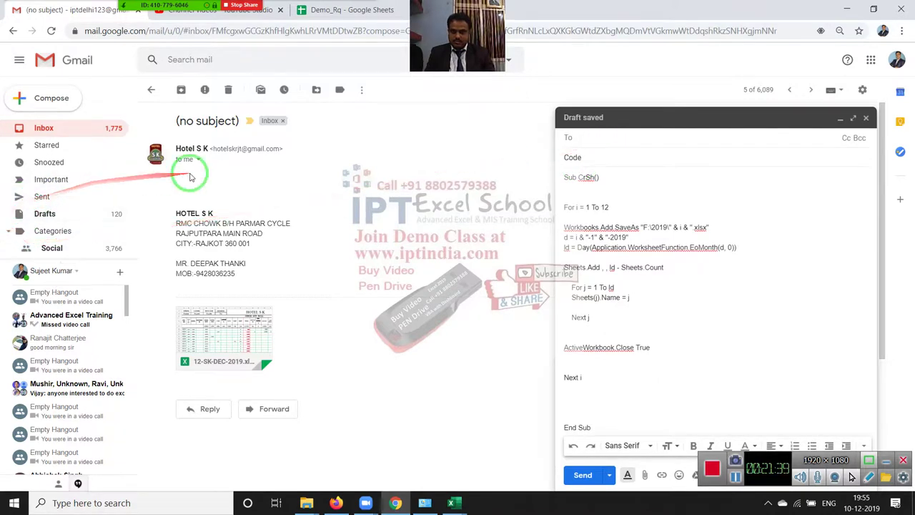
mouse_move(75, 6)
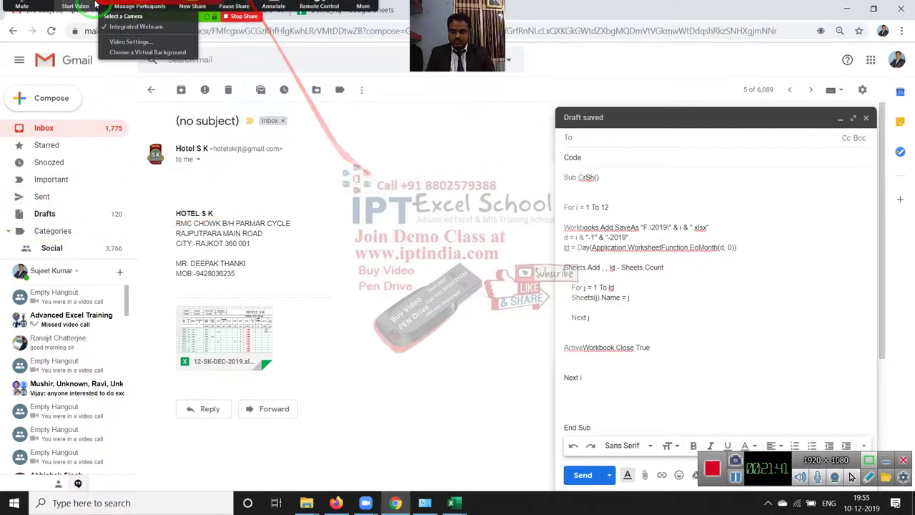
left_click(141, 21)
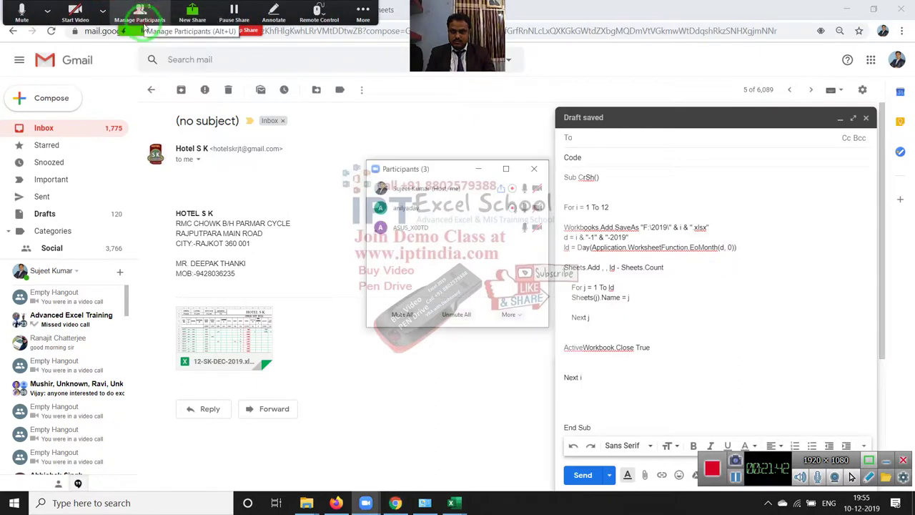
Step: Add two meeting participants as recipients from autocomplete and send the Code email
left_click(594, 141)
type("ani")
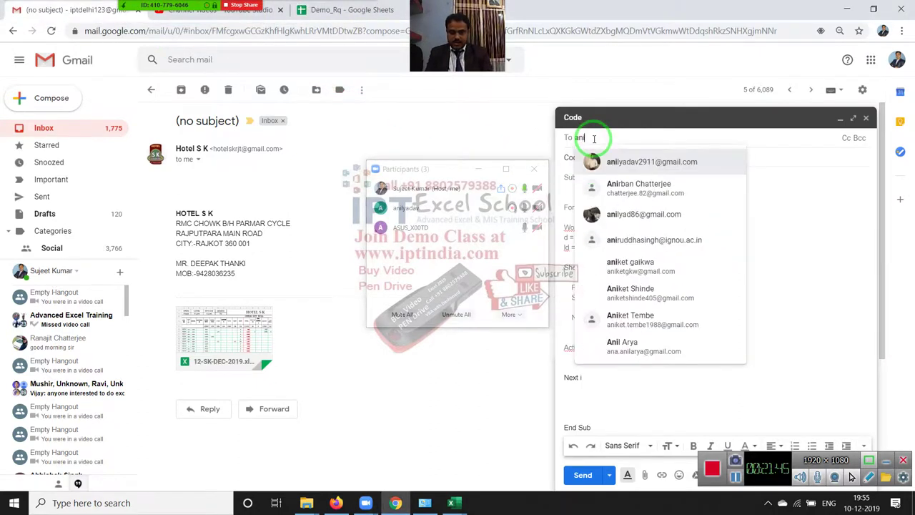
type("l")
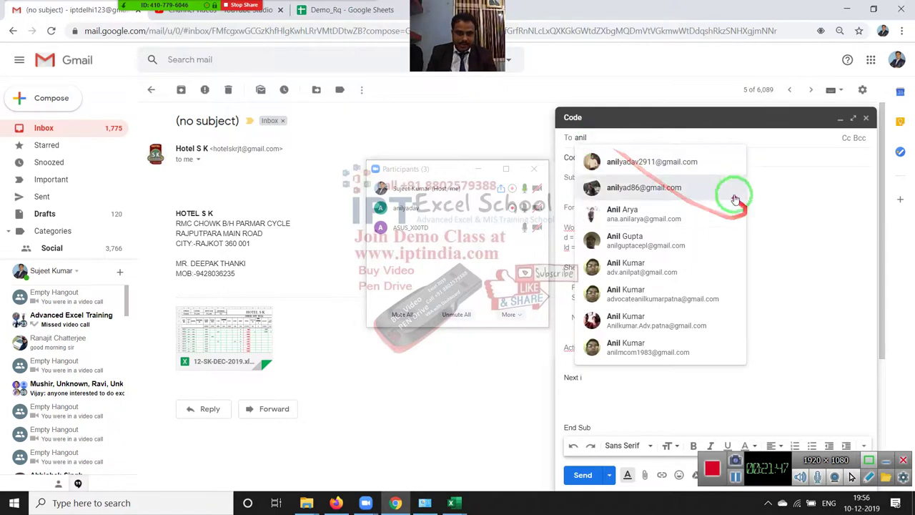
left_click(696, 174)
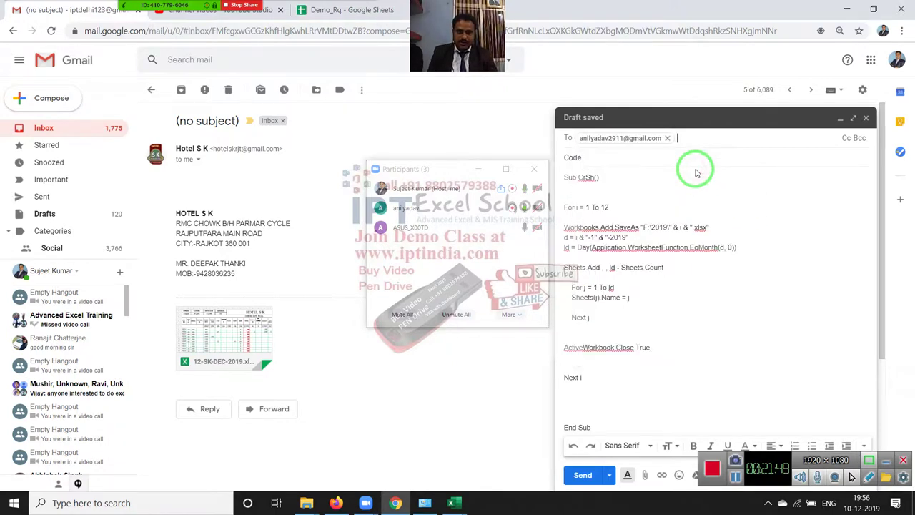
type("abi")
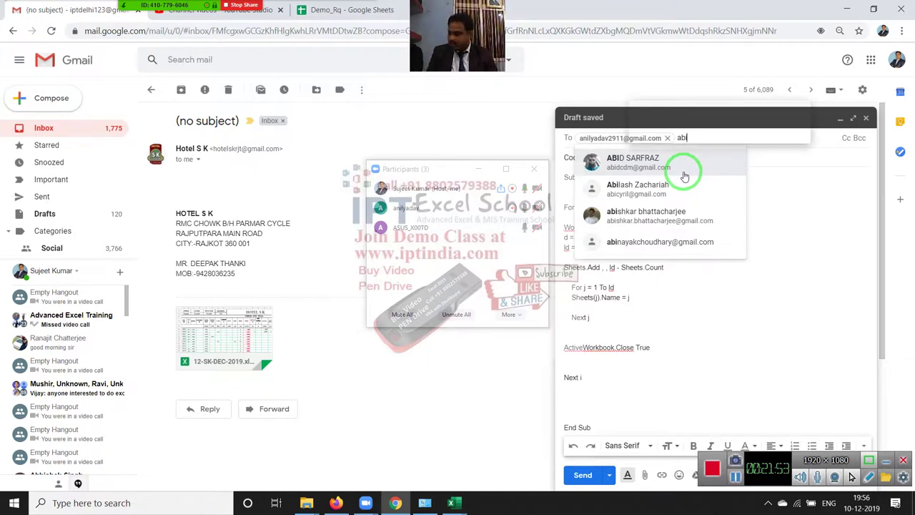
mouse_move(639, 162)
key("BackSpace")
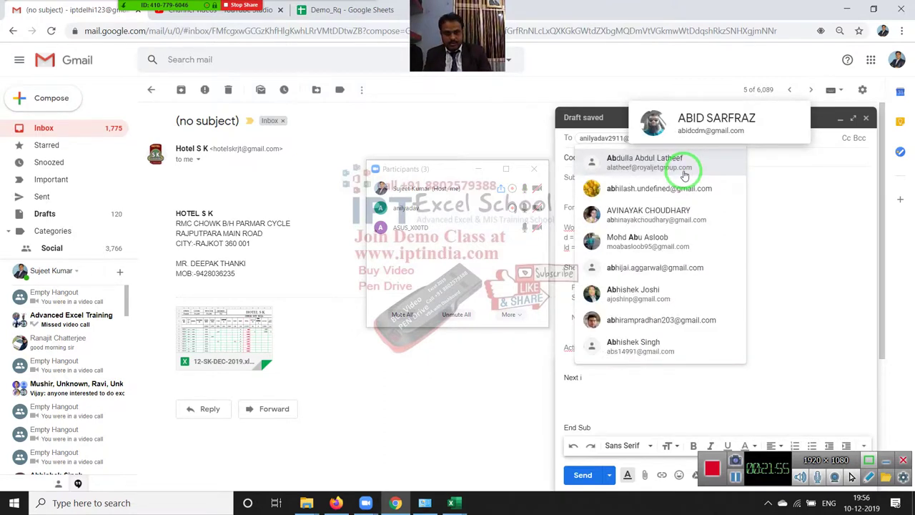
key("BackSpace")
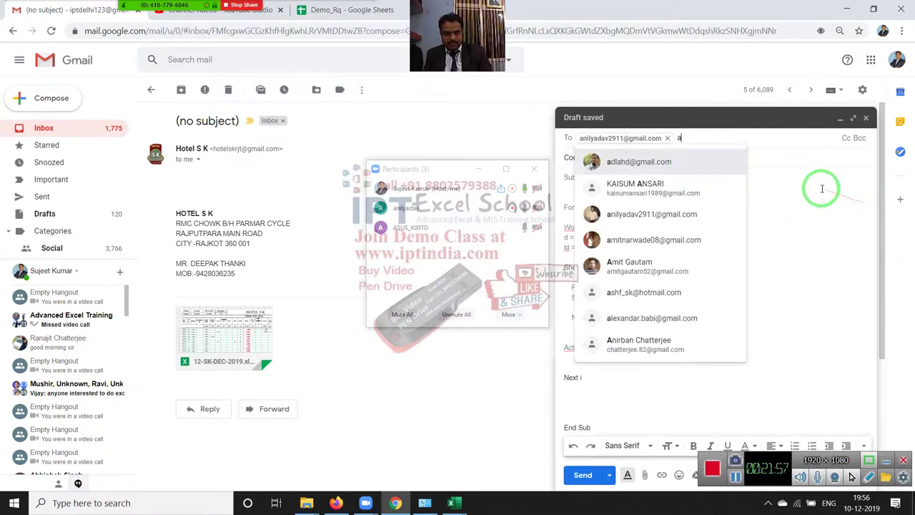
key("BackSpace")
type("nab")
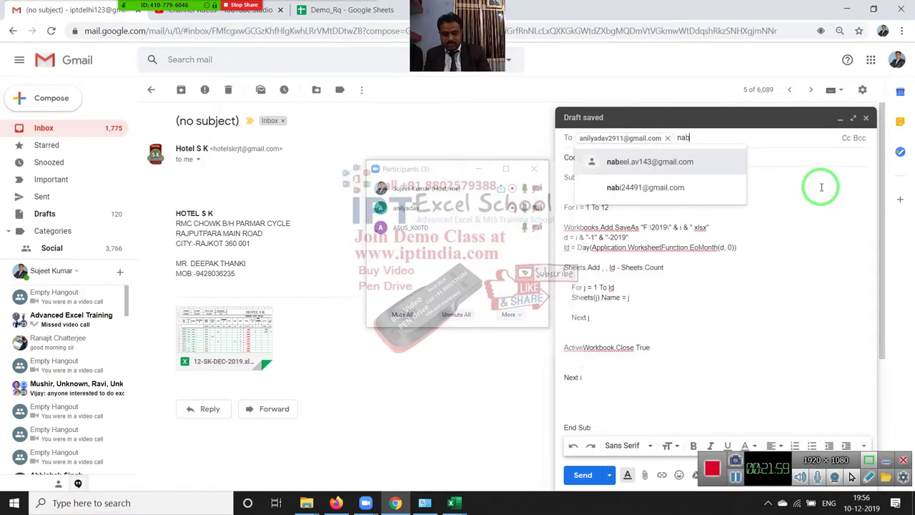
type("i")
left_click(636, 161)
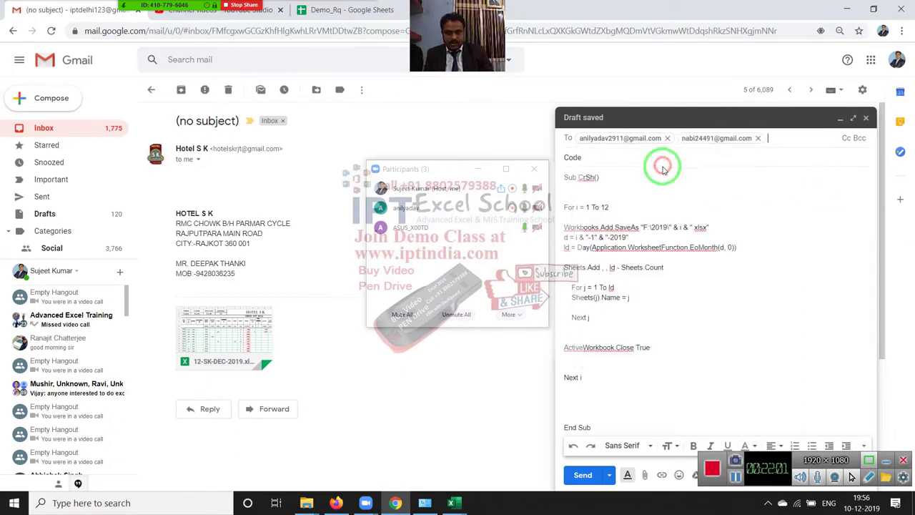
left_click(583, 475)
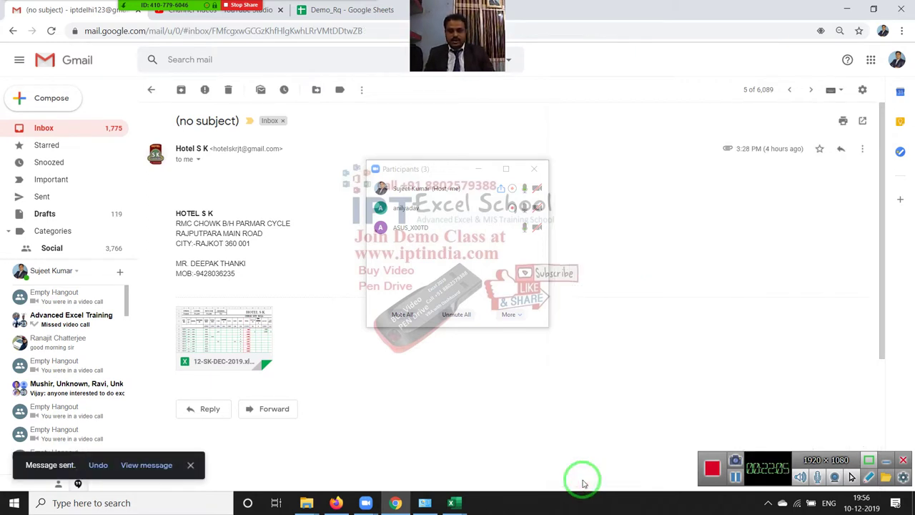
mouse_move(451, 503)
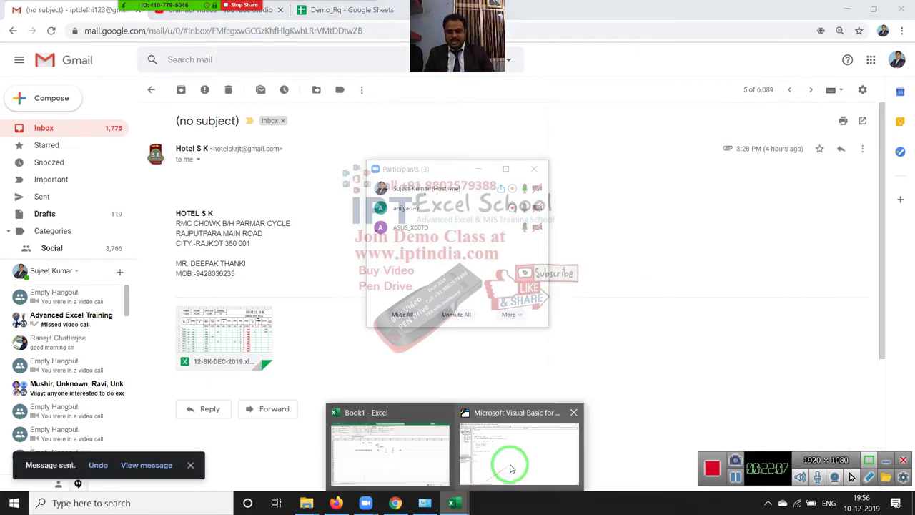
left_click(511, 469)
Step: Highlight the F:\2019\ save path in the SaveAs line and close the Zoom participants panel
left_click(221, 115)
left_click(215, 116)
left_click_drag(215, 116, 253, 116)
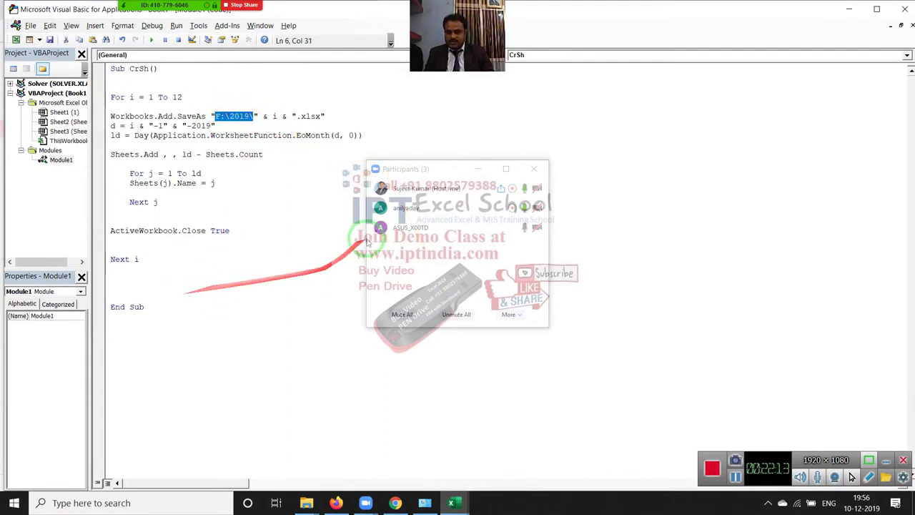
left_click(541, 170)
mouse_move(415, 158)
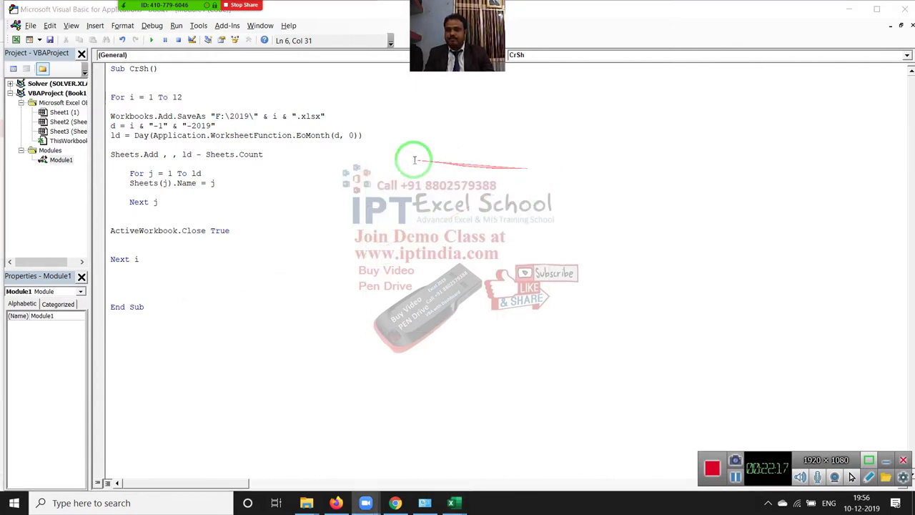